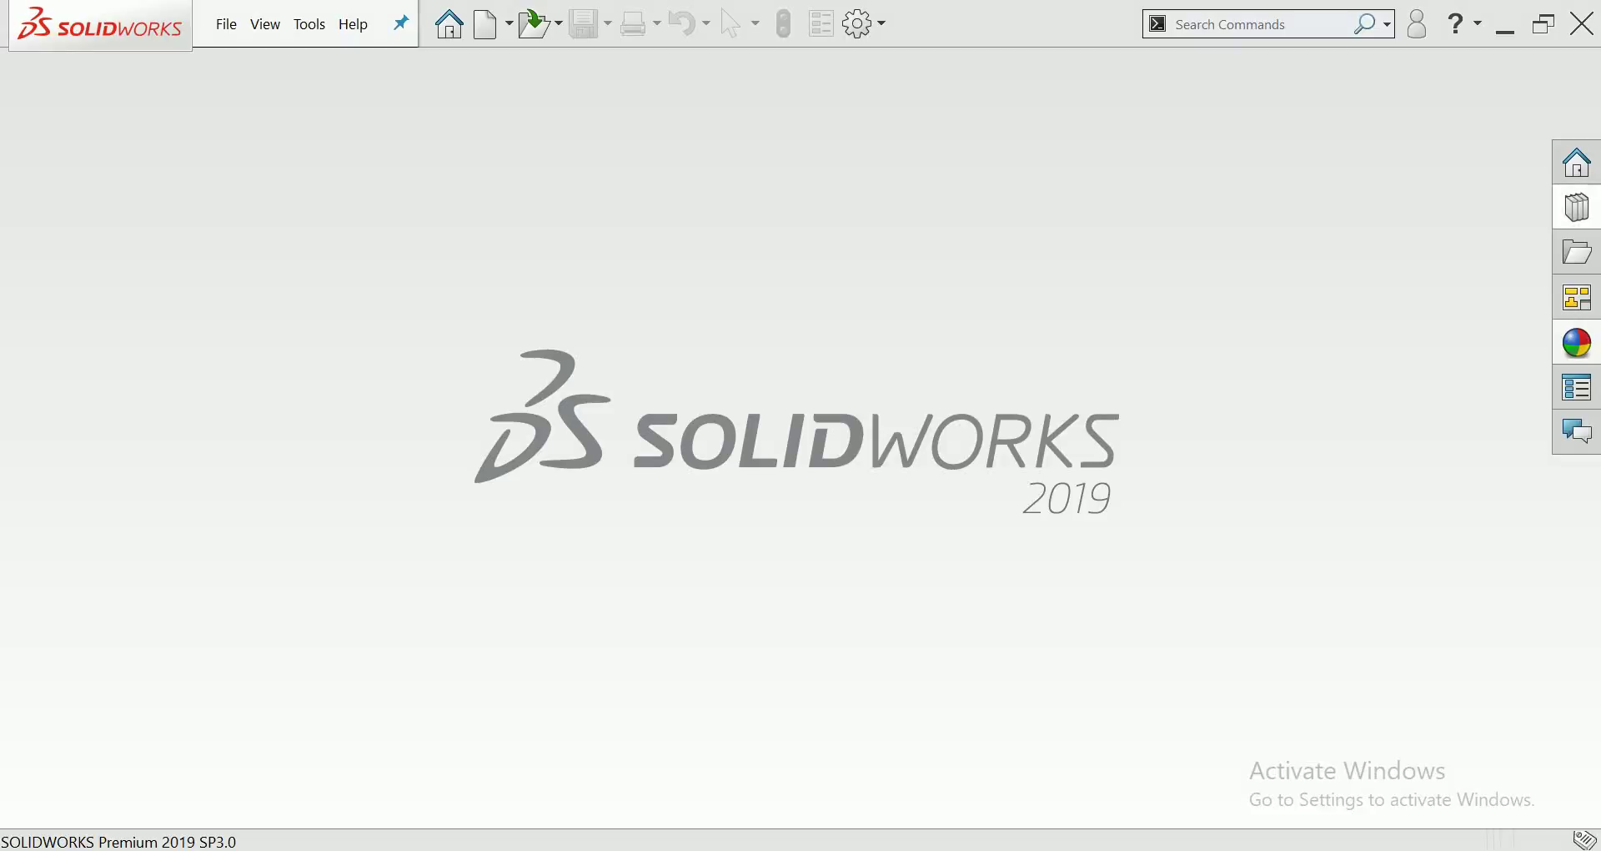
Step: Create a new blank part and begin a sketch on the Front Plane
left_click(486, 23)
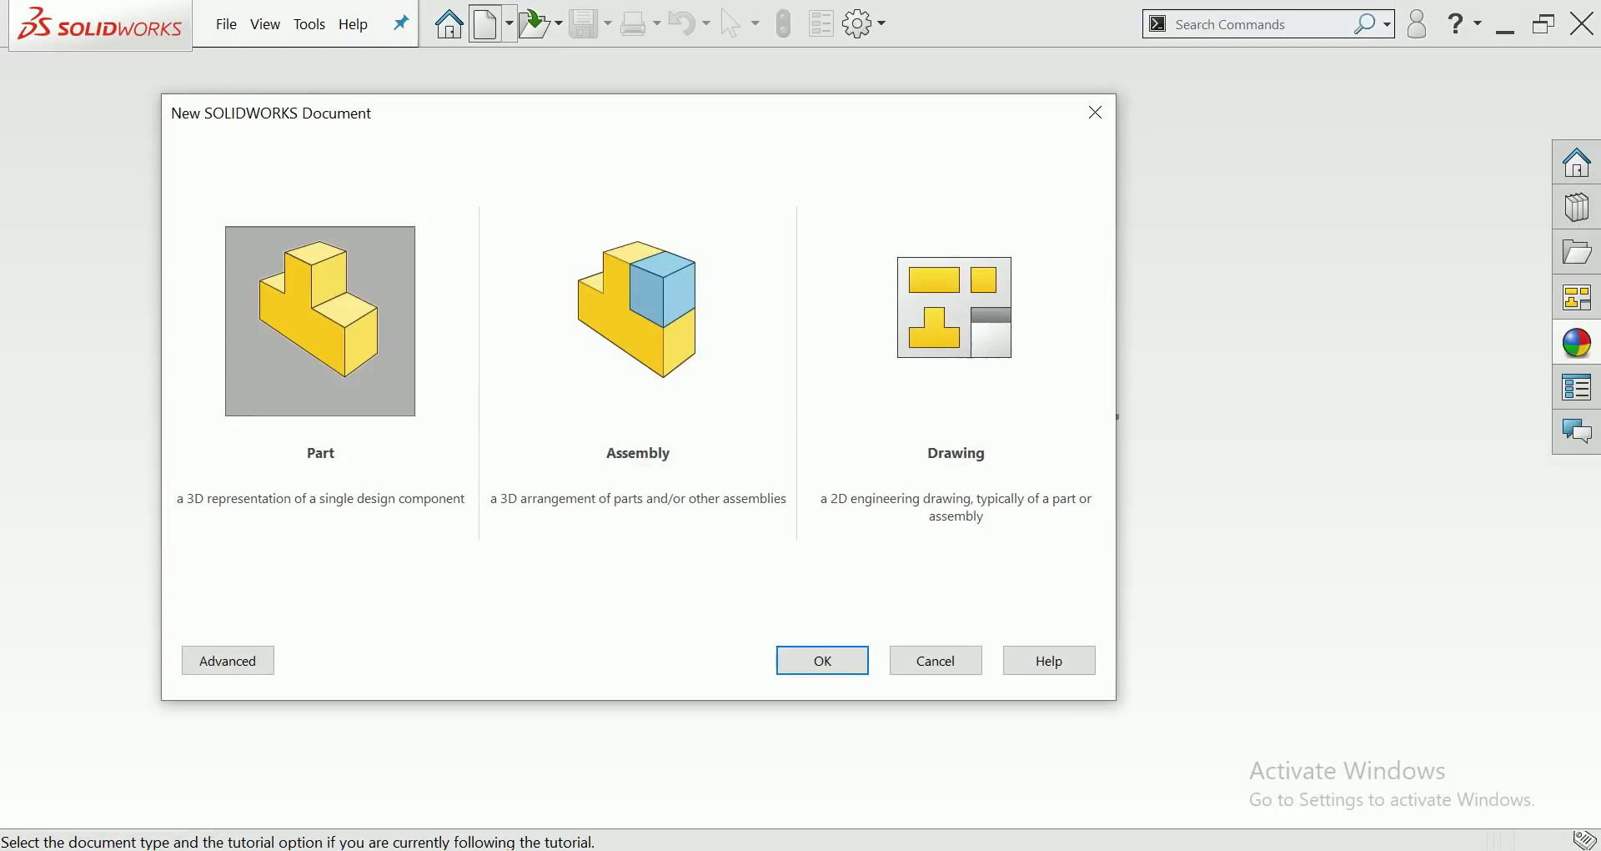
key("Return")
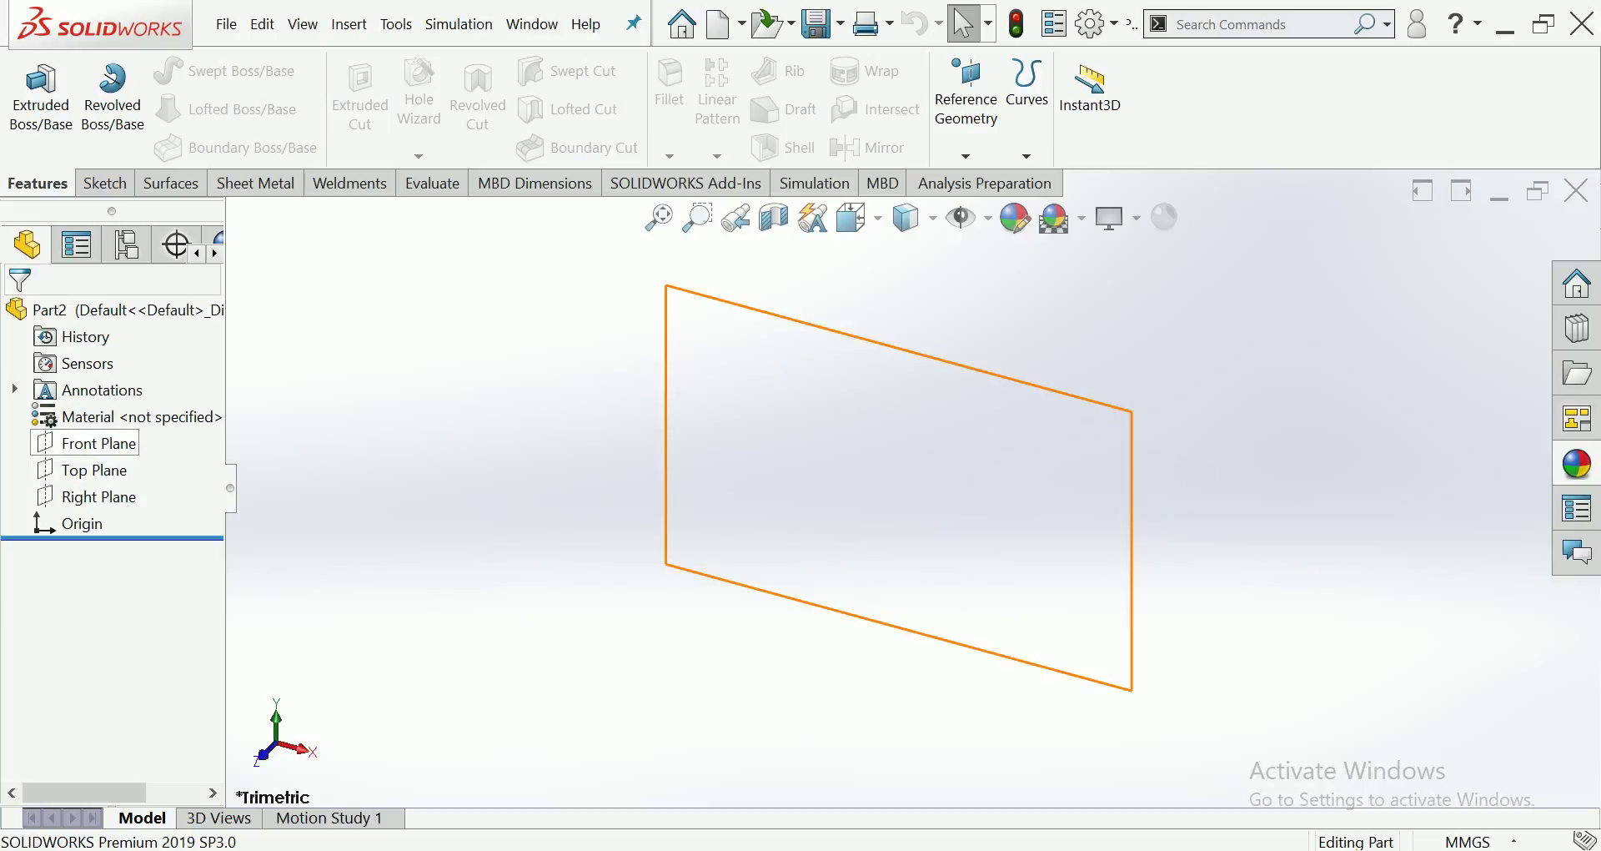
left_click(92, 443)
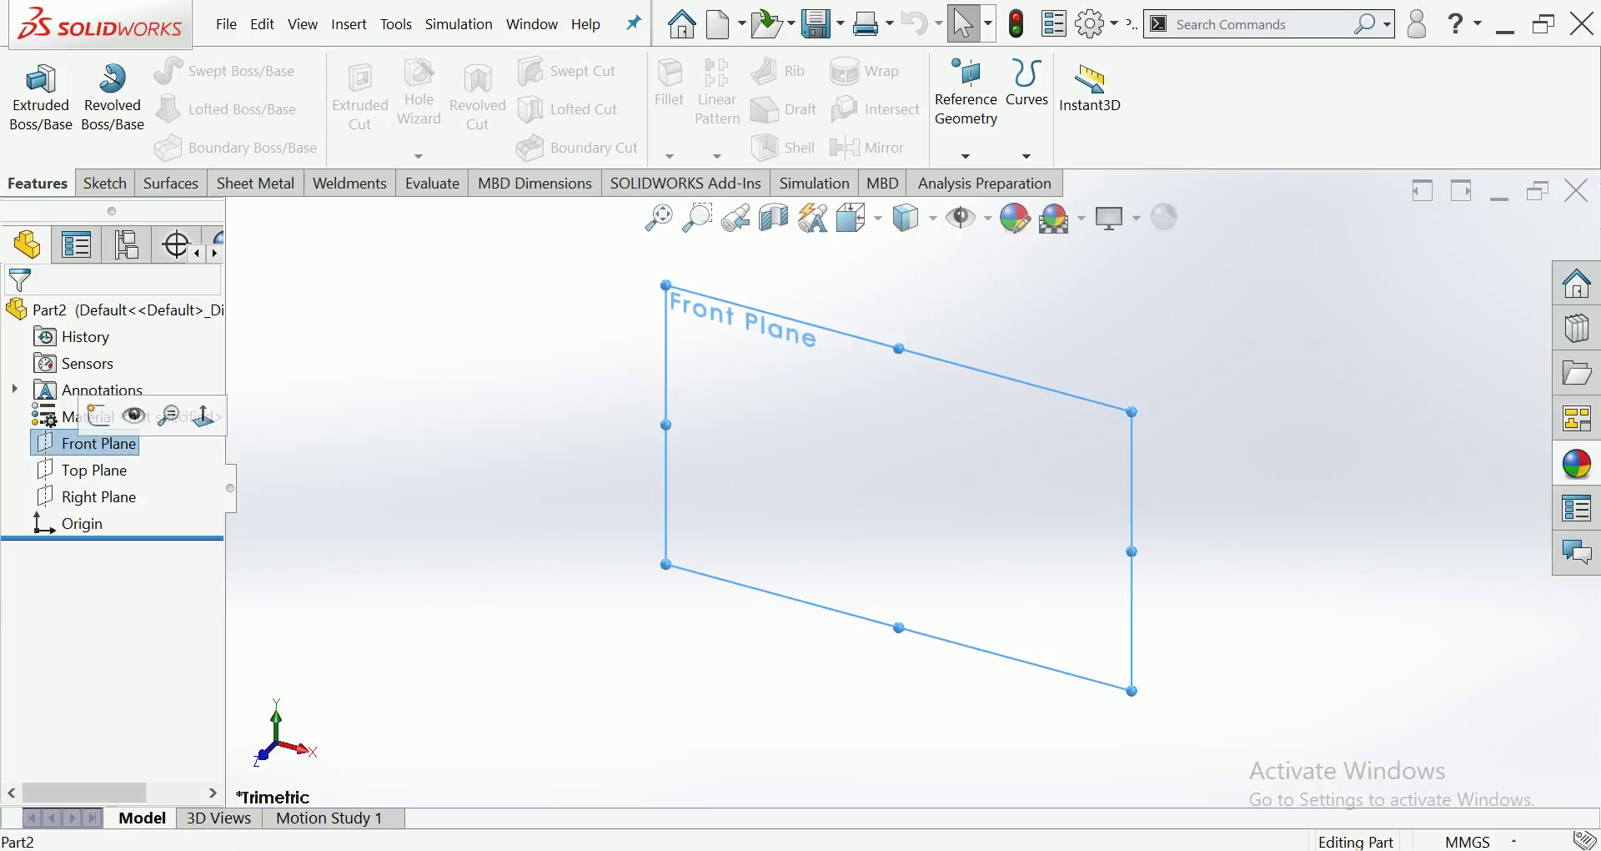
left_click(98, 415)
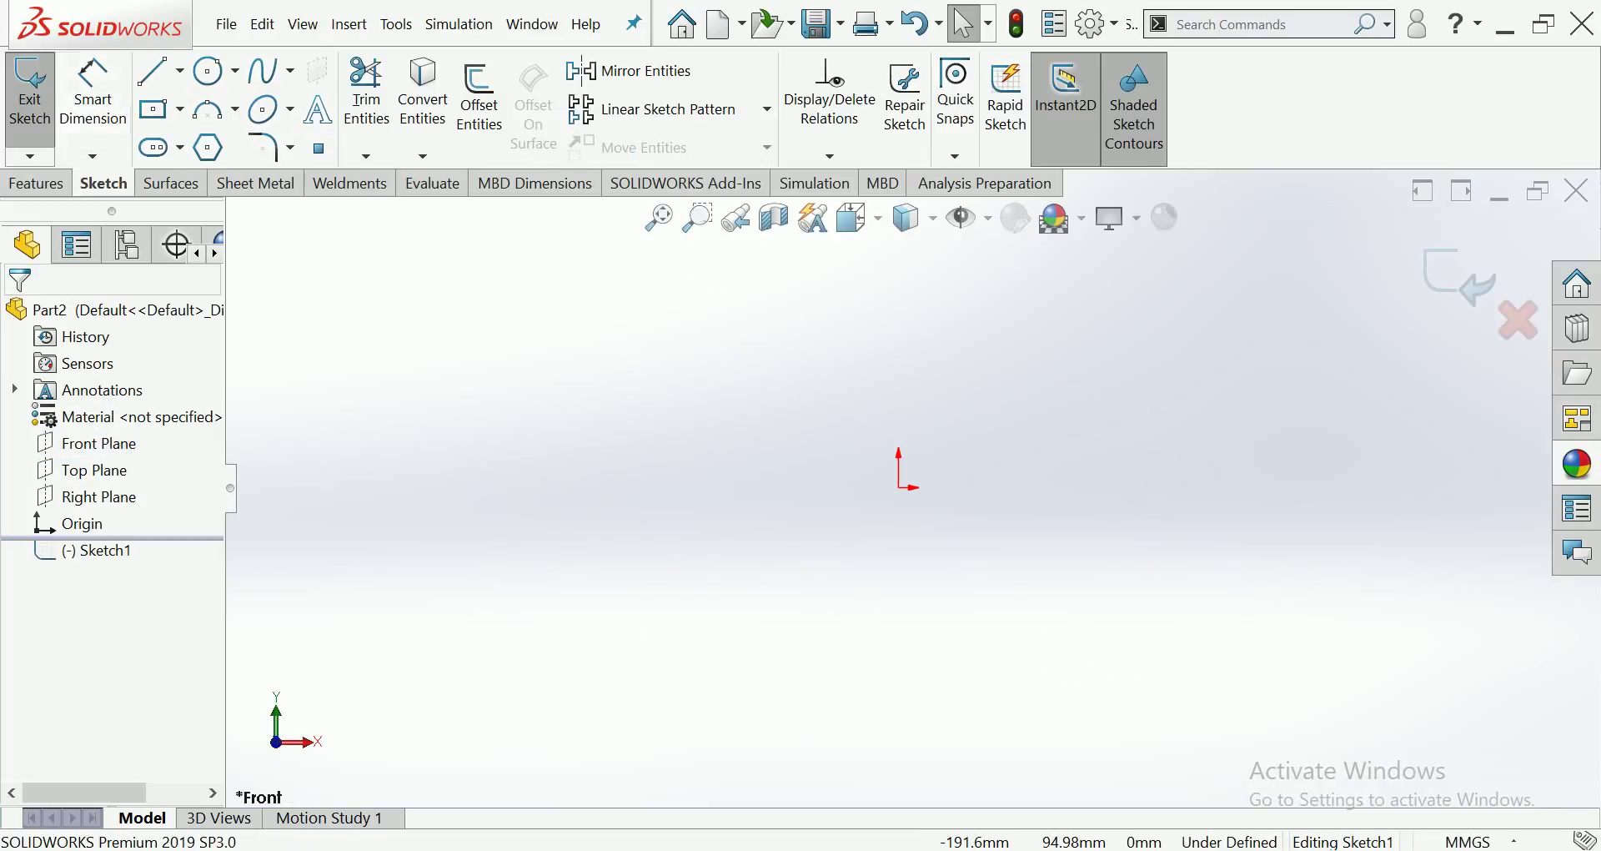
Step: Draw a closed six-line L-shaped outline starting and ending at the origin
left_click(180, 70)
left_click(188, 105)
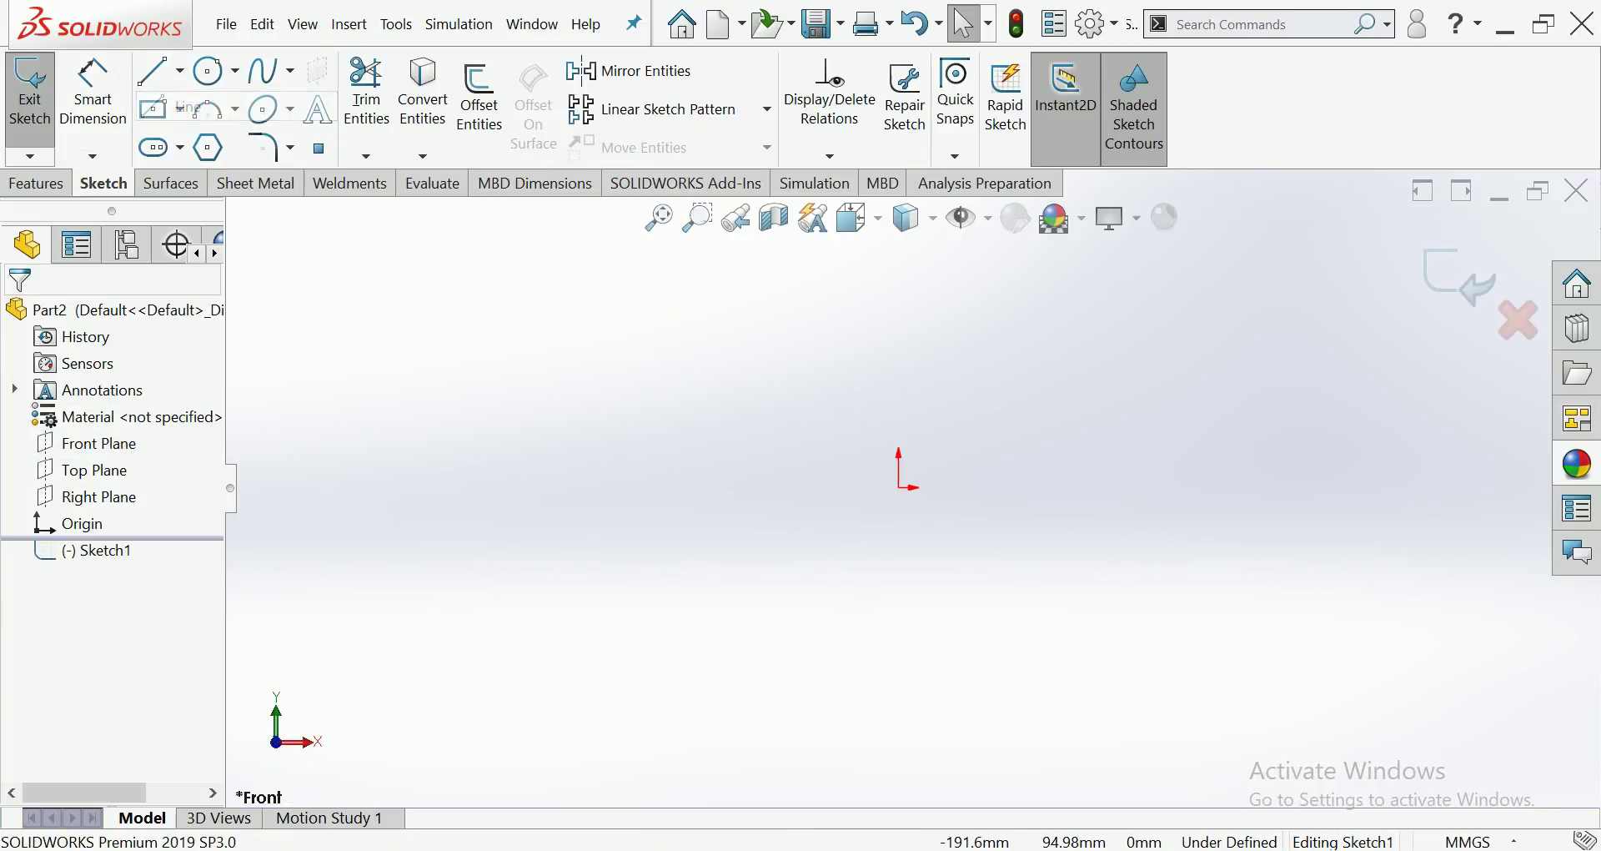
left_click(899, 487)
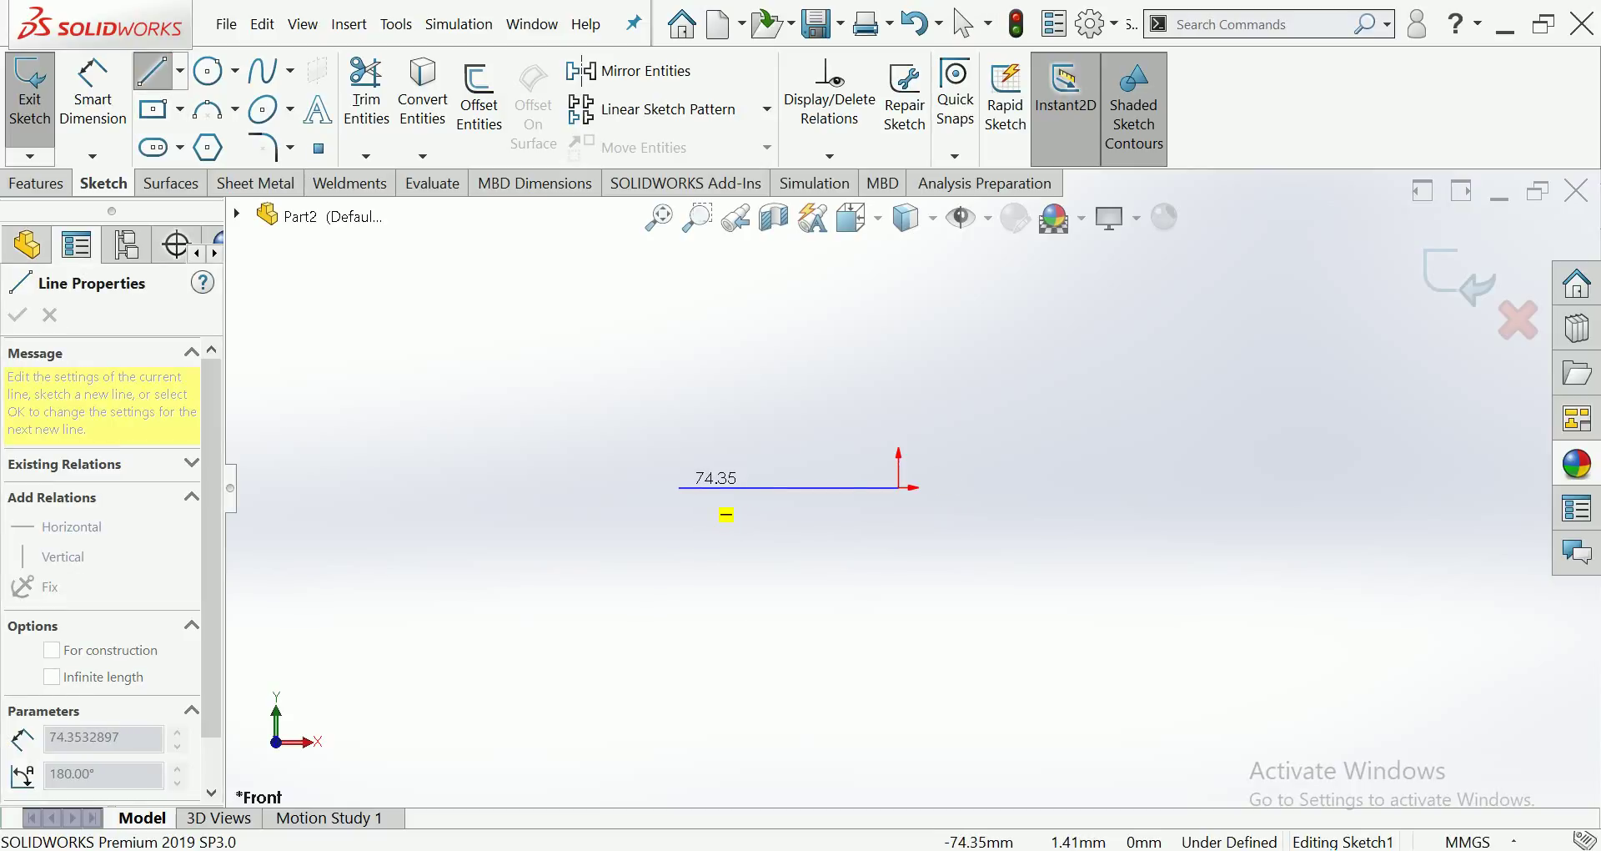
left_click(680, 487)
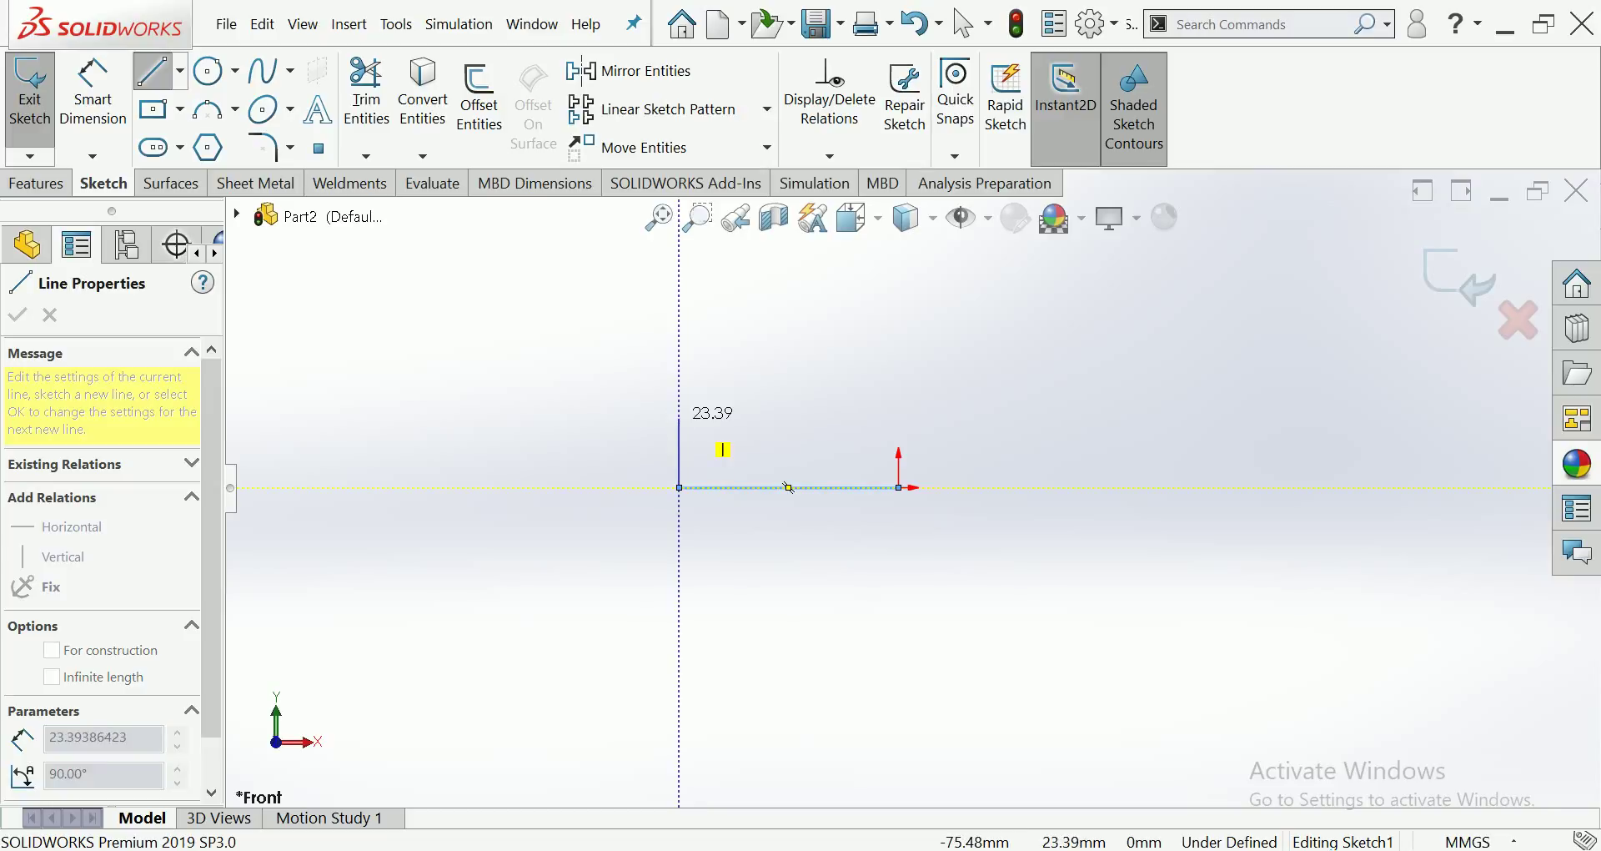
left_click(680, 431)
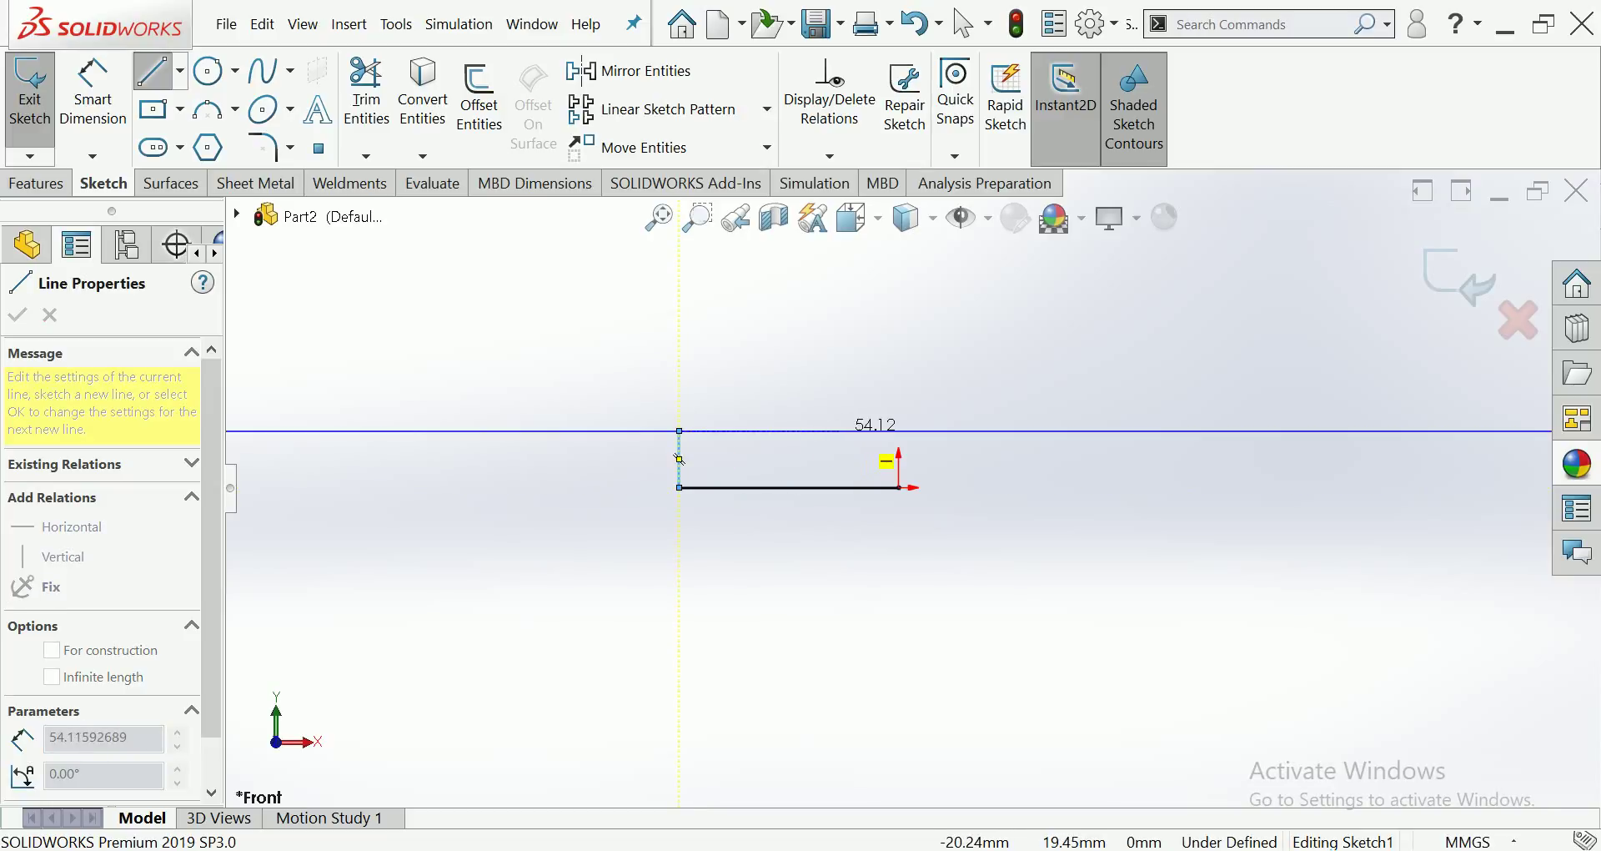
left_click(849, 431)
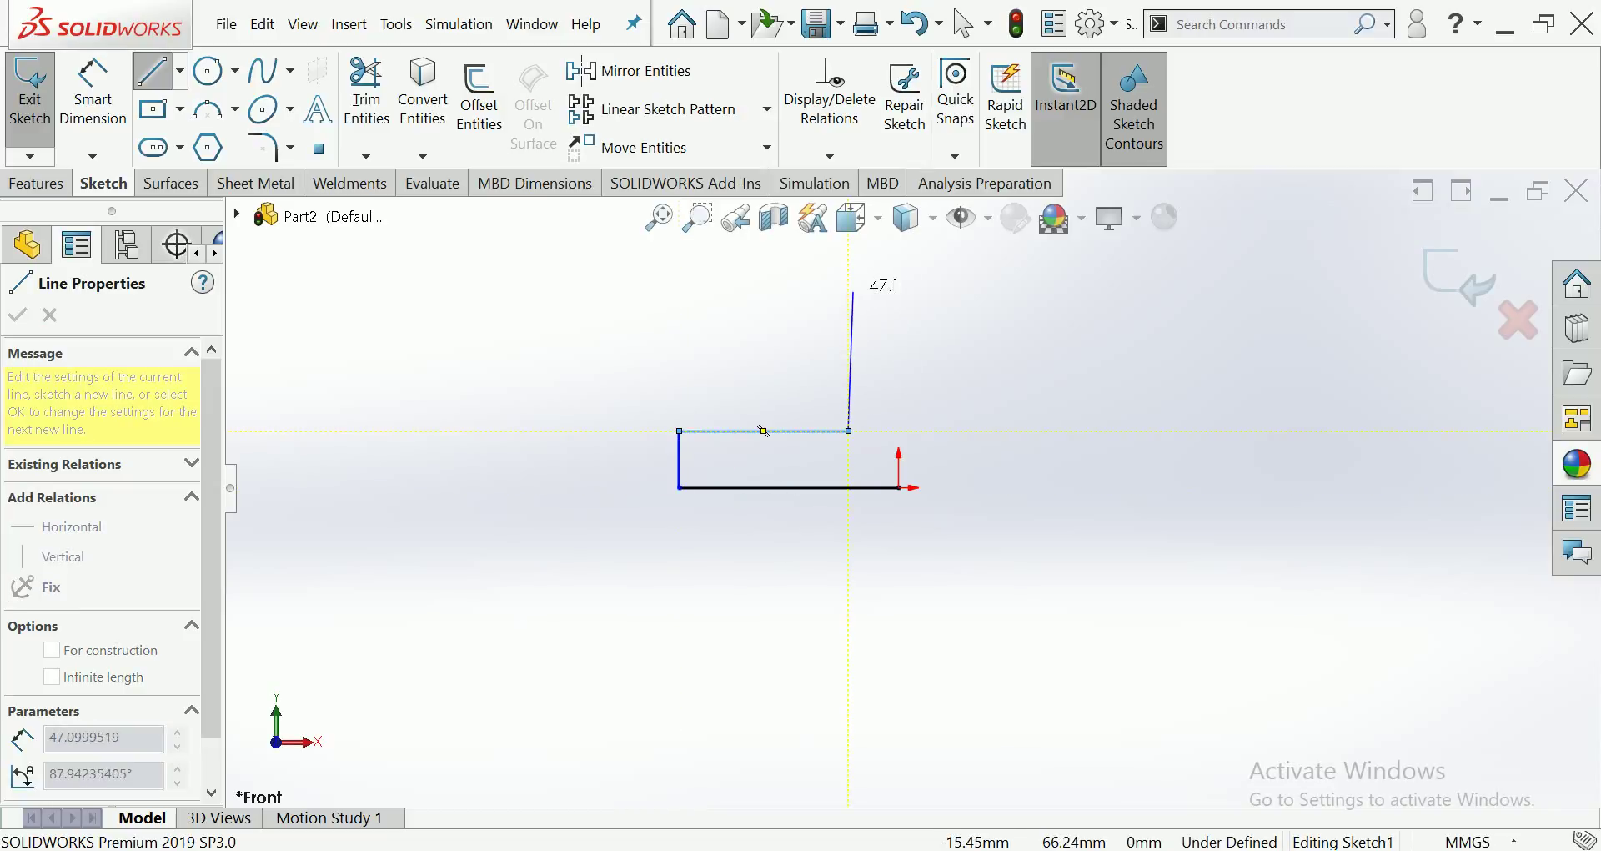
left_click(850, 294)
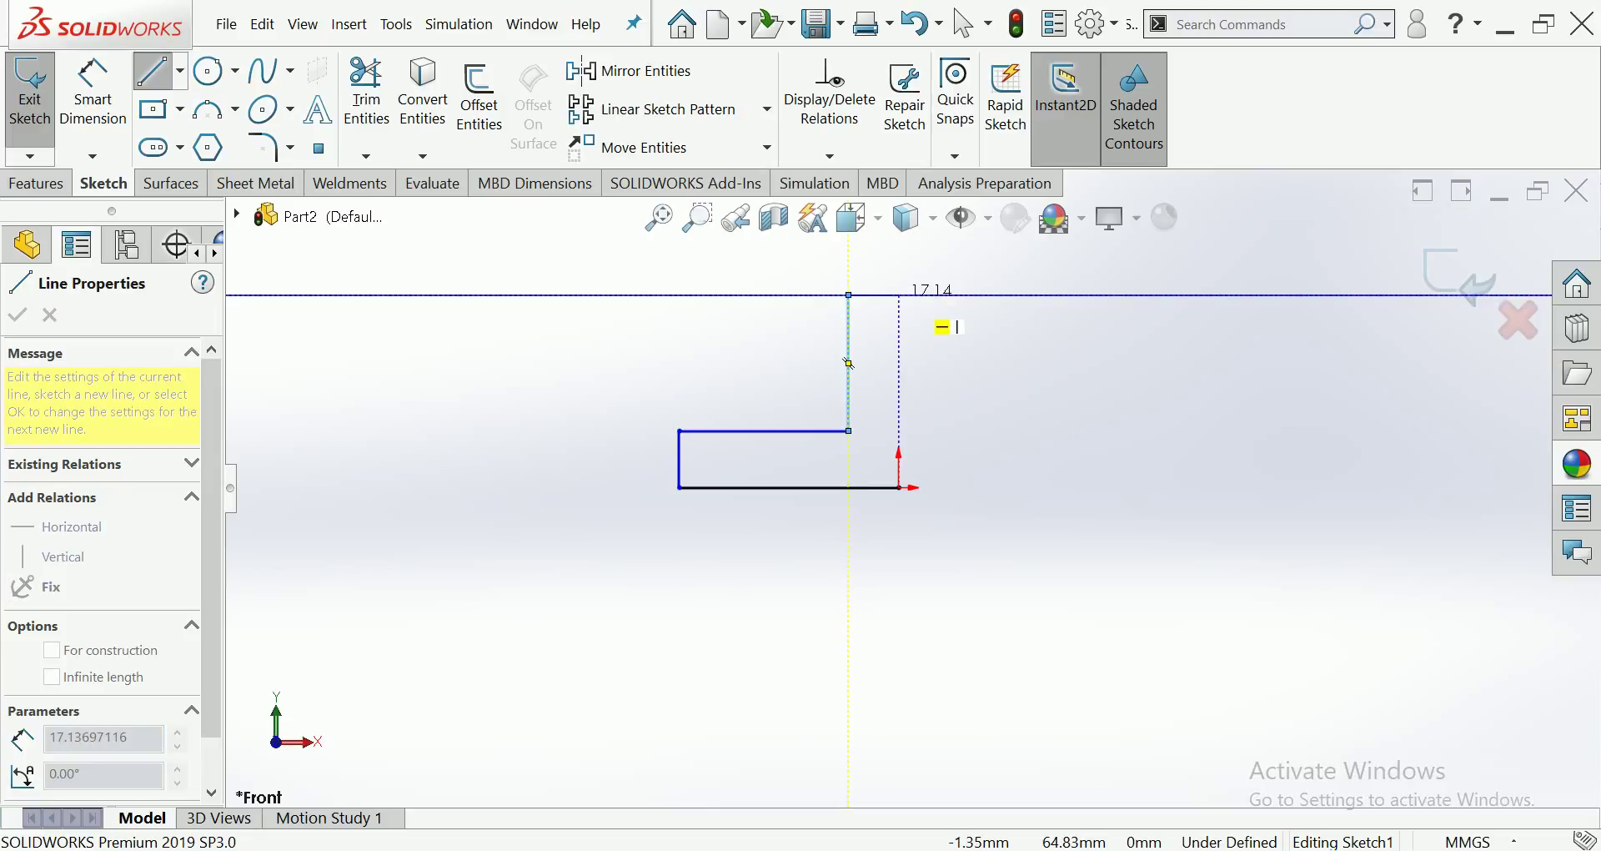
left_click(900, 295)
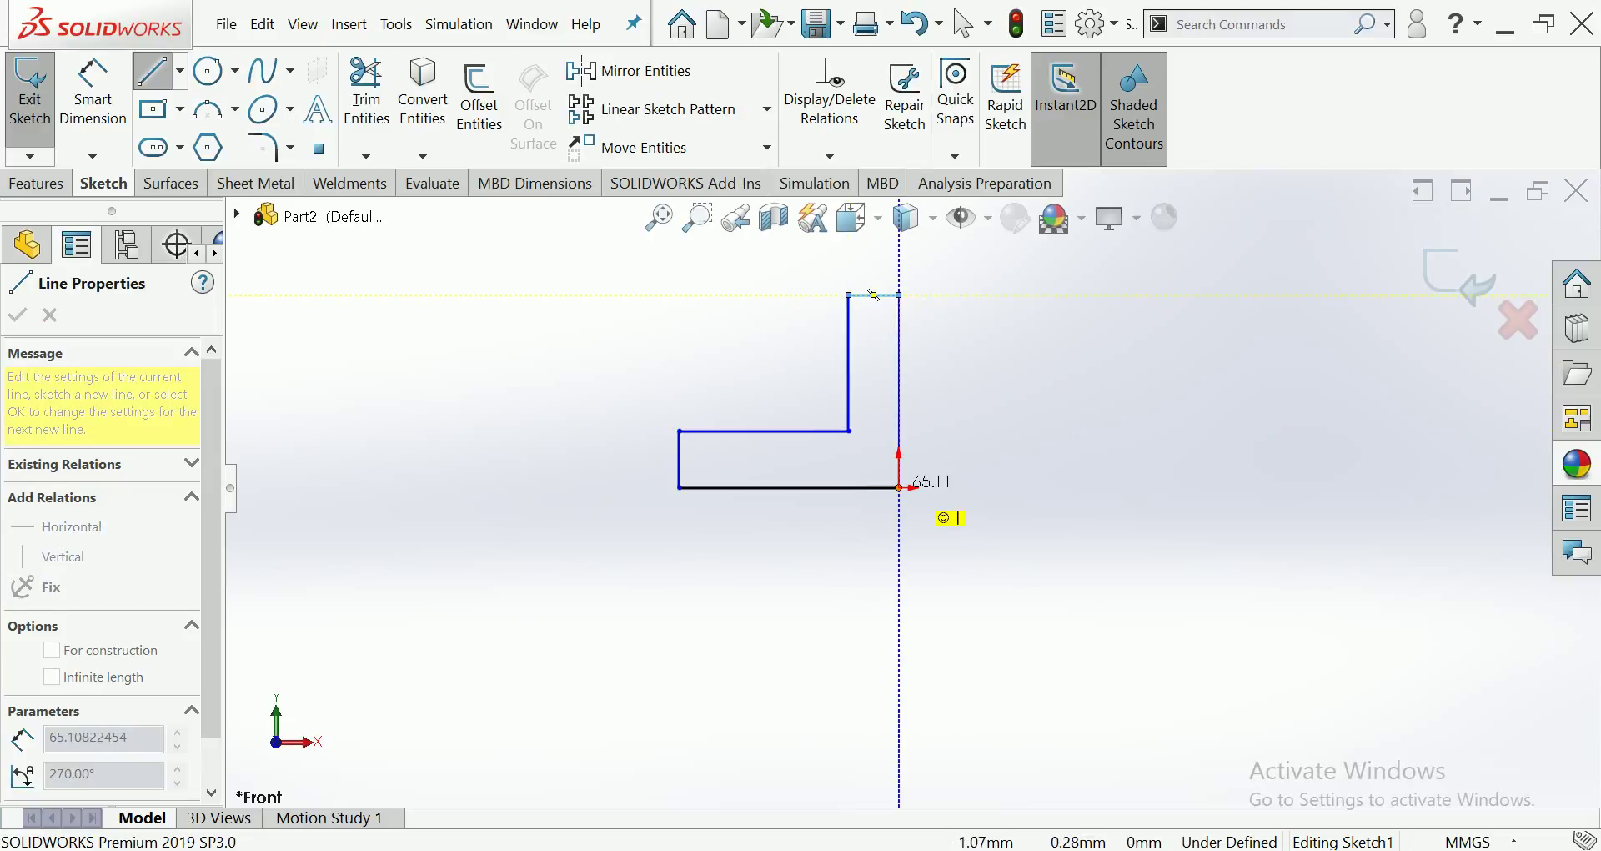
left_click(900, 487)
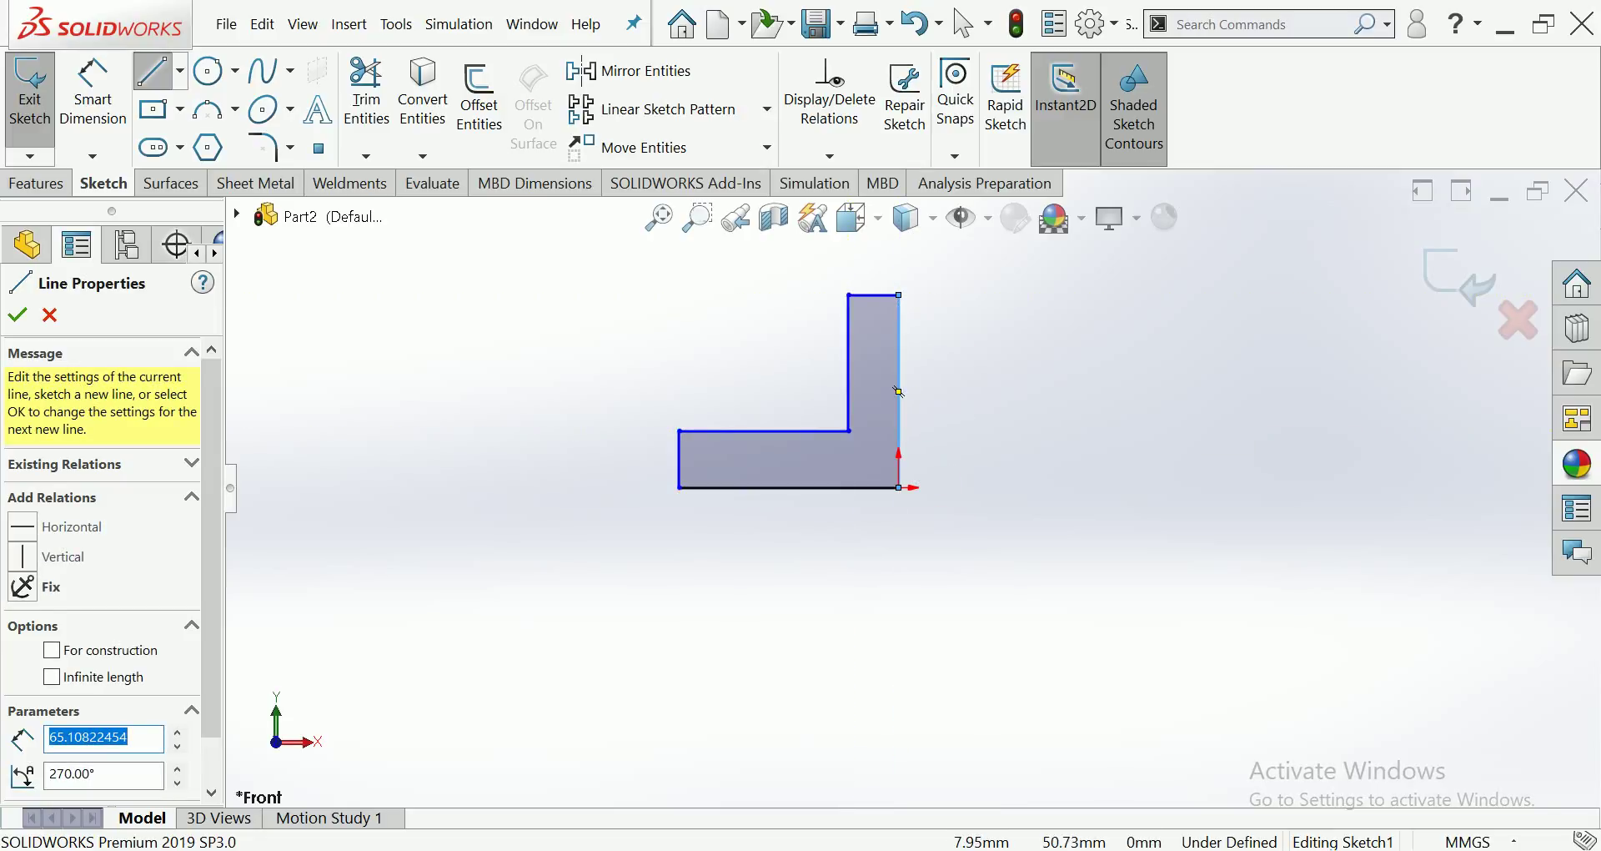
key("Escape")
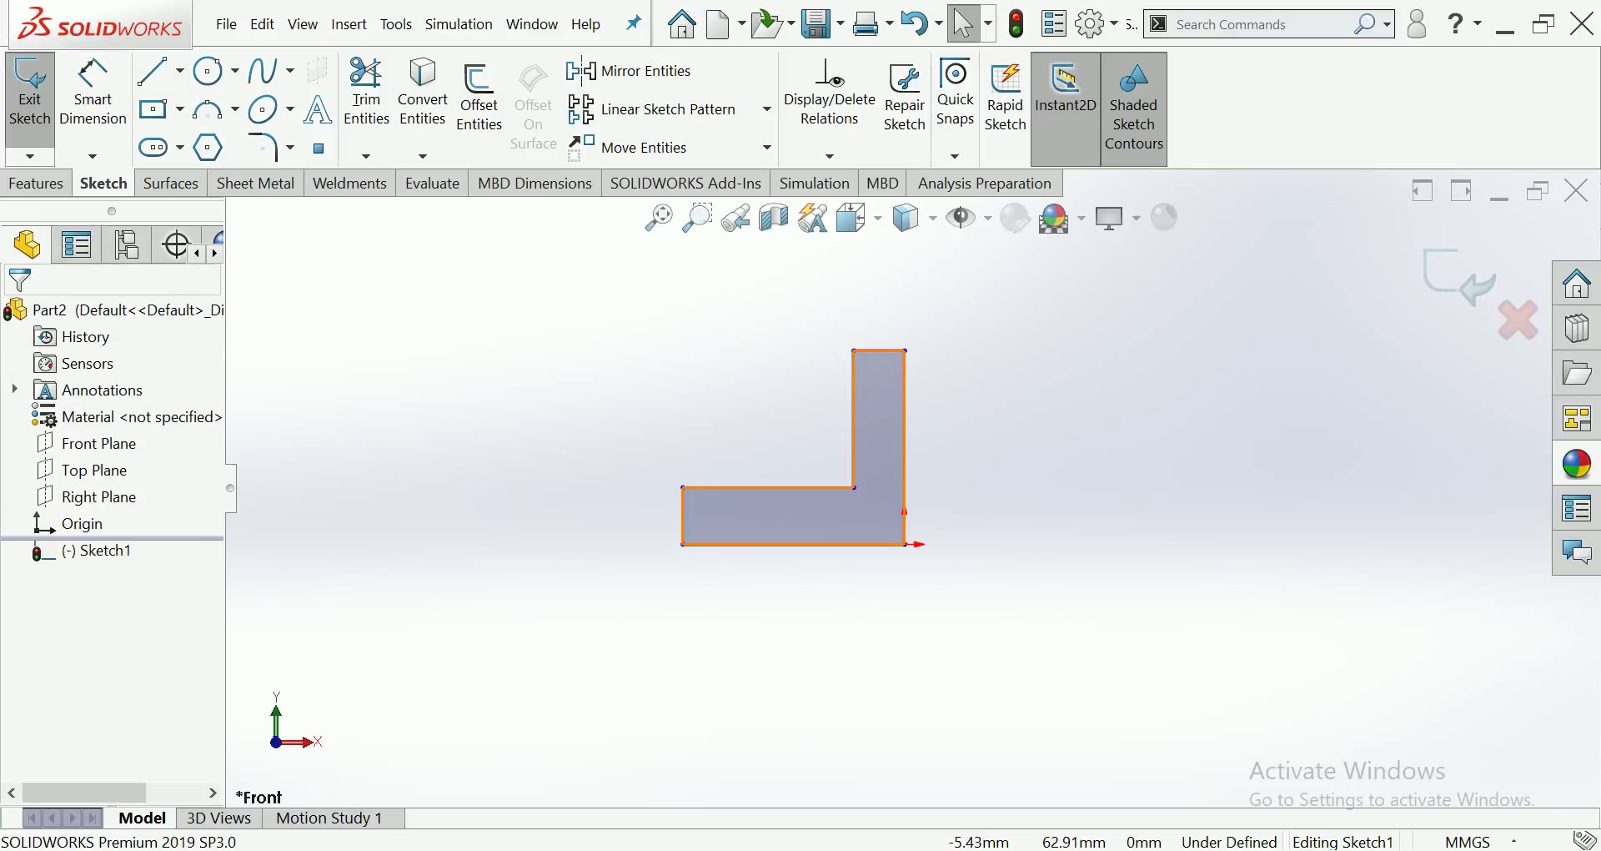
Step: Drag the upright leg's top edge down and its outer edge slightly right
left_click_drag(879, 350, 879, 410)
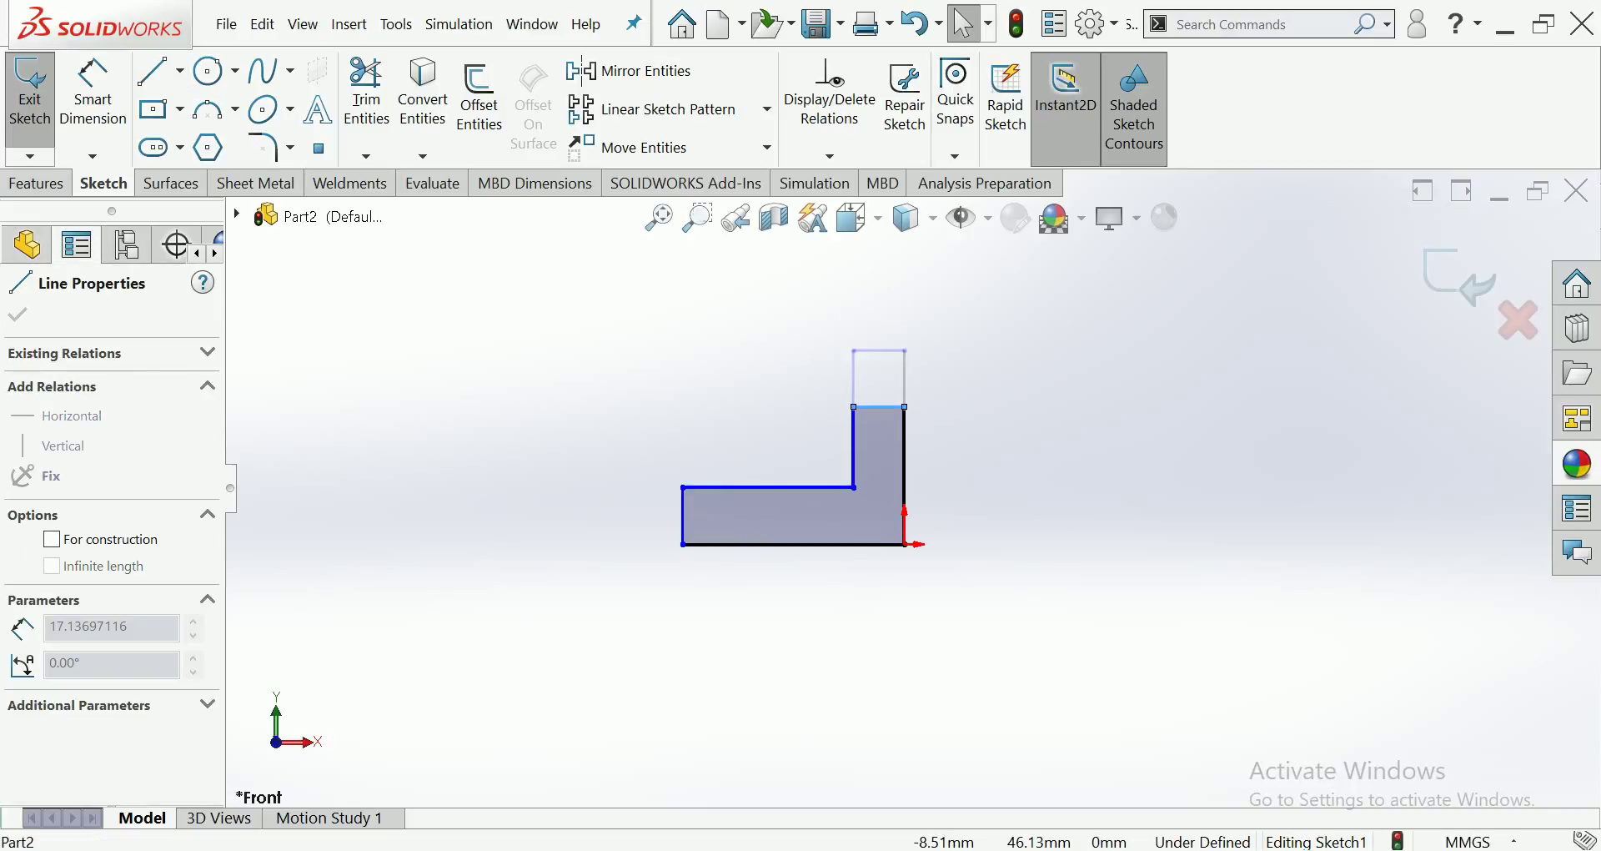
left_click_drag(853, 456, 863, 448)
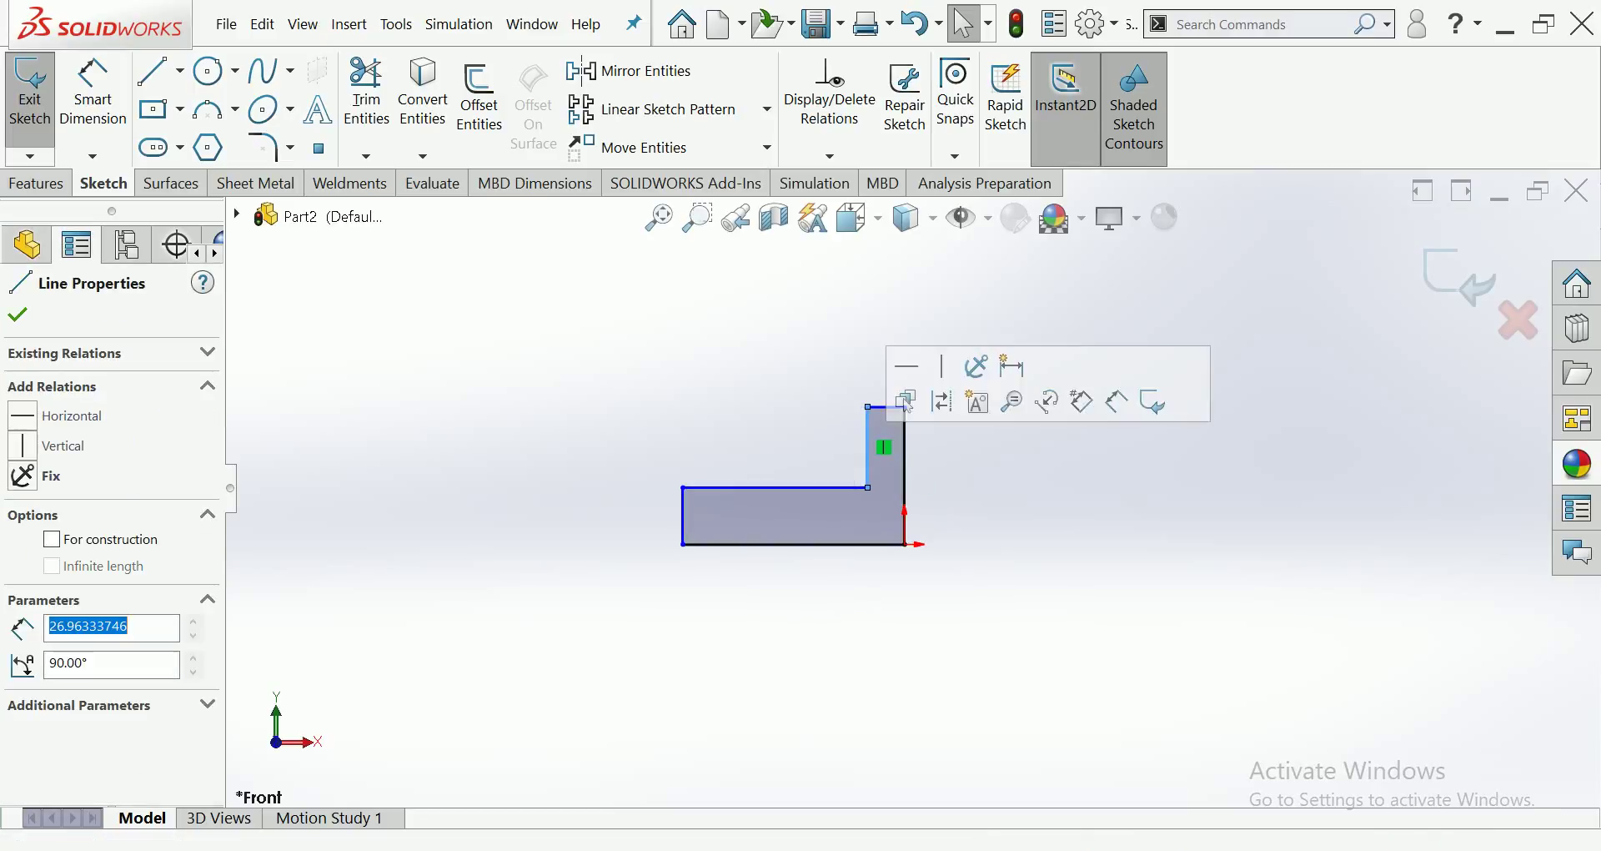
scroll(784, 574, "down", 2)
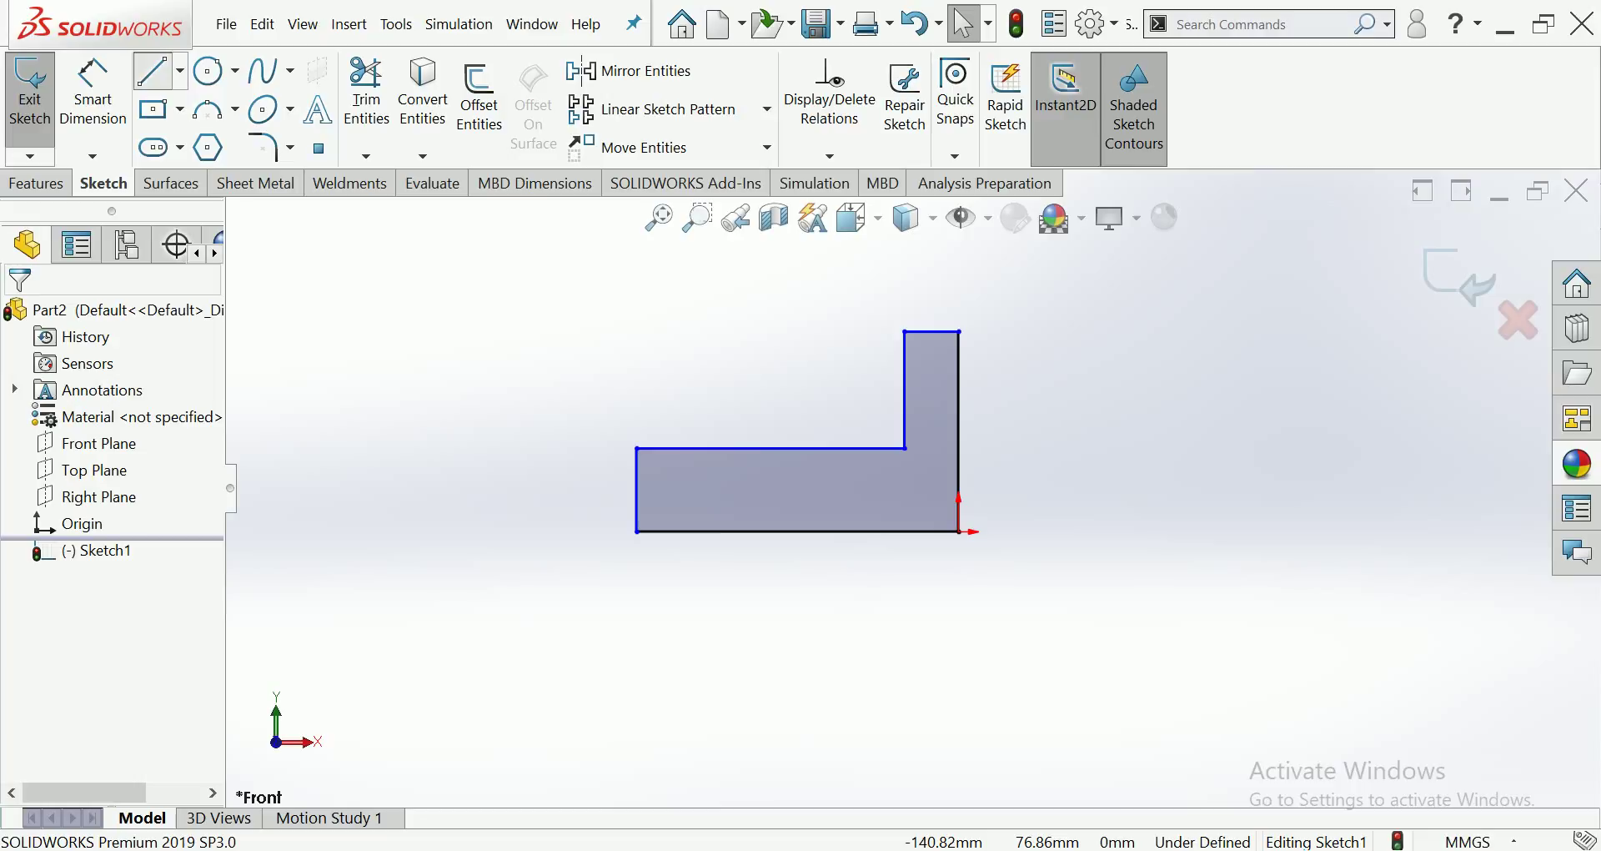
key("l")
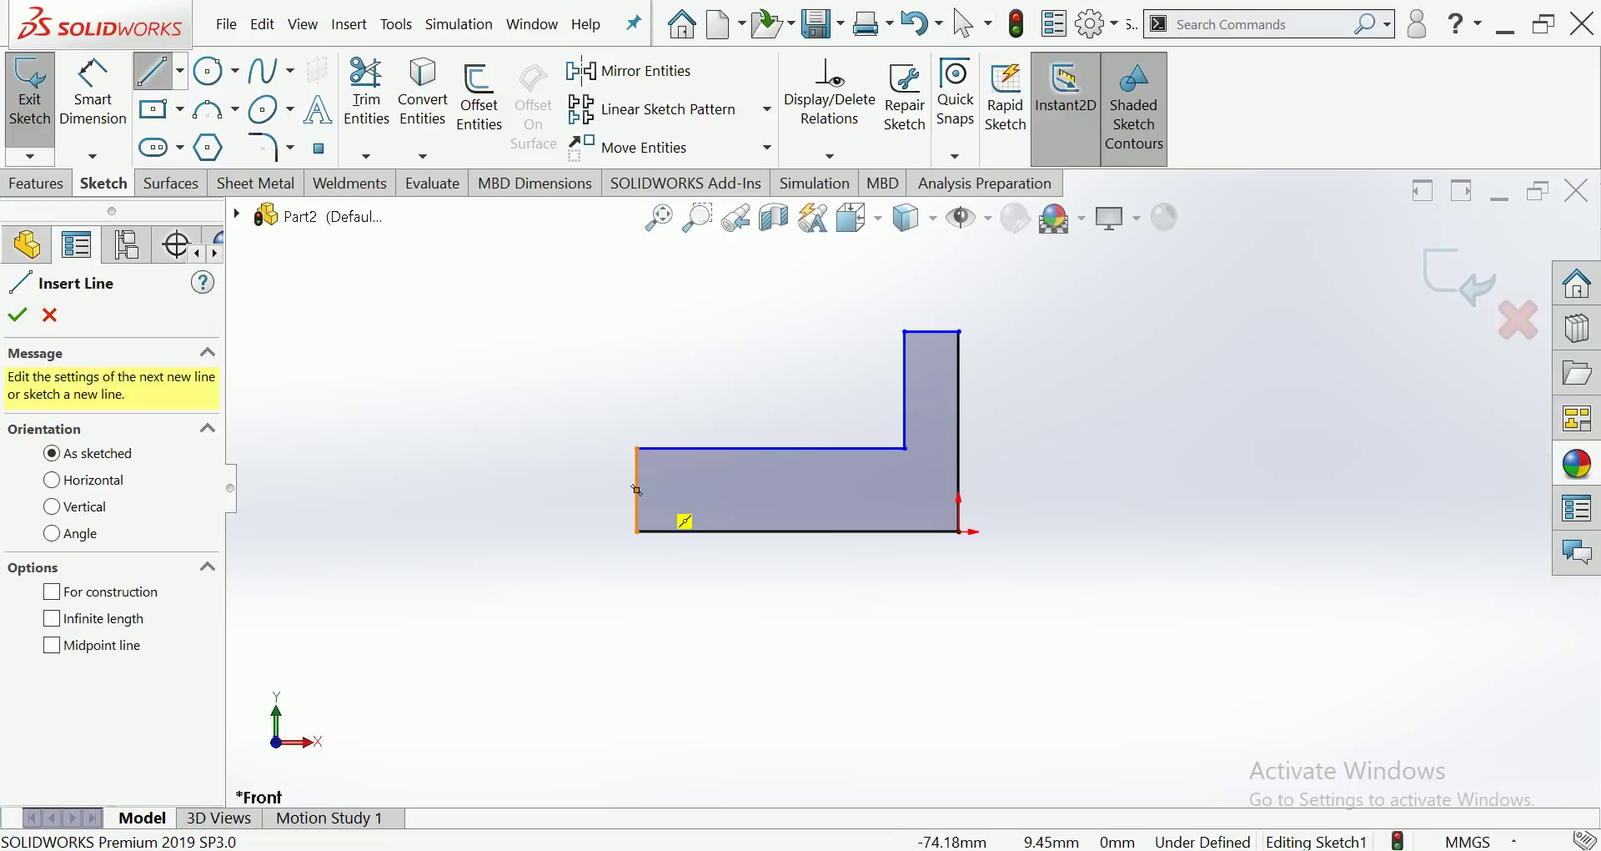
Step: Add a horizontal line across the shape, trim the lower-left segment, and make the bottom line construction
left_click(639, 490)
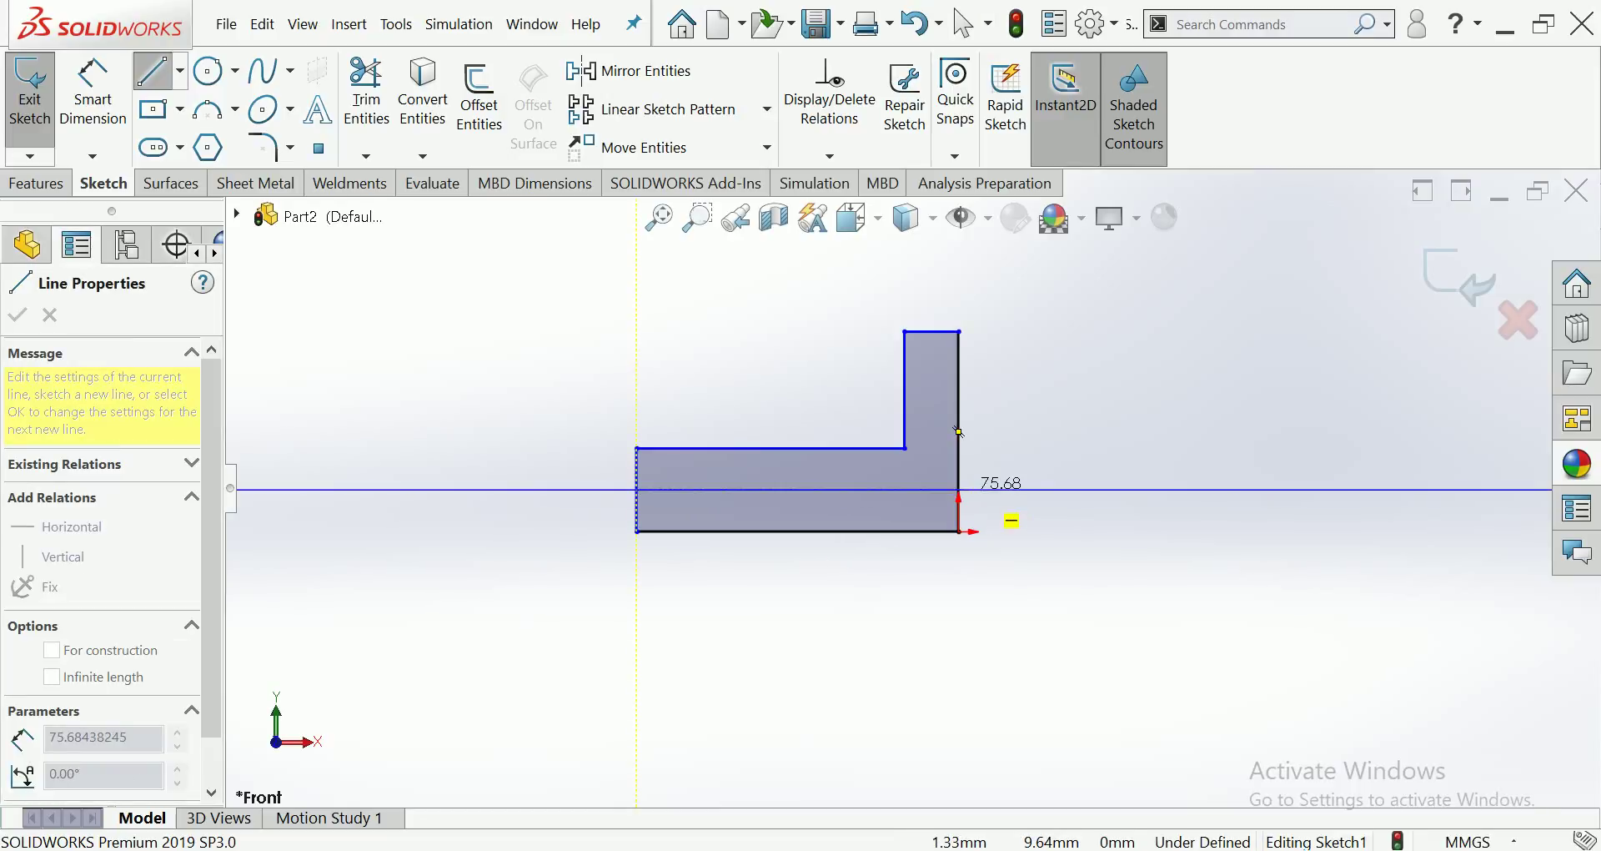
left_click(959, 491)
key("Escape")
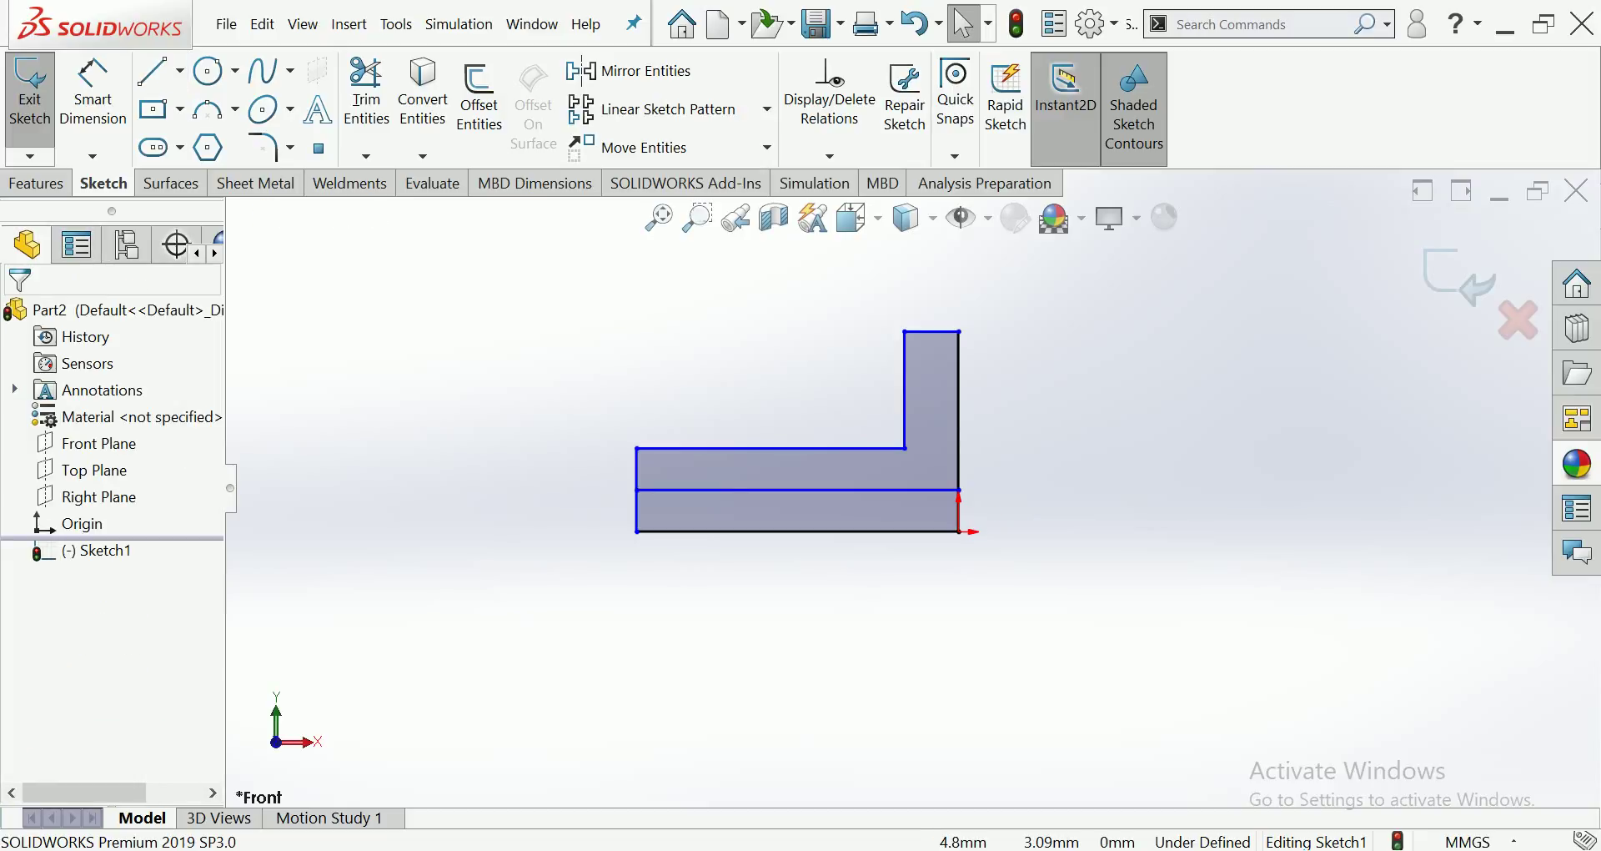
left_click(366, 92)
left_click_drag(1000, 521, 637, 522)
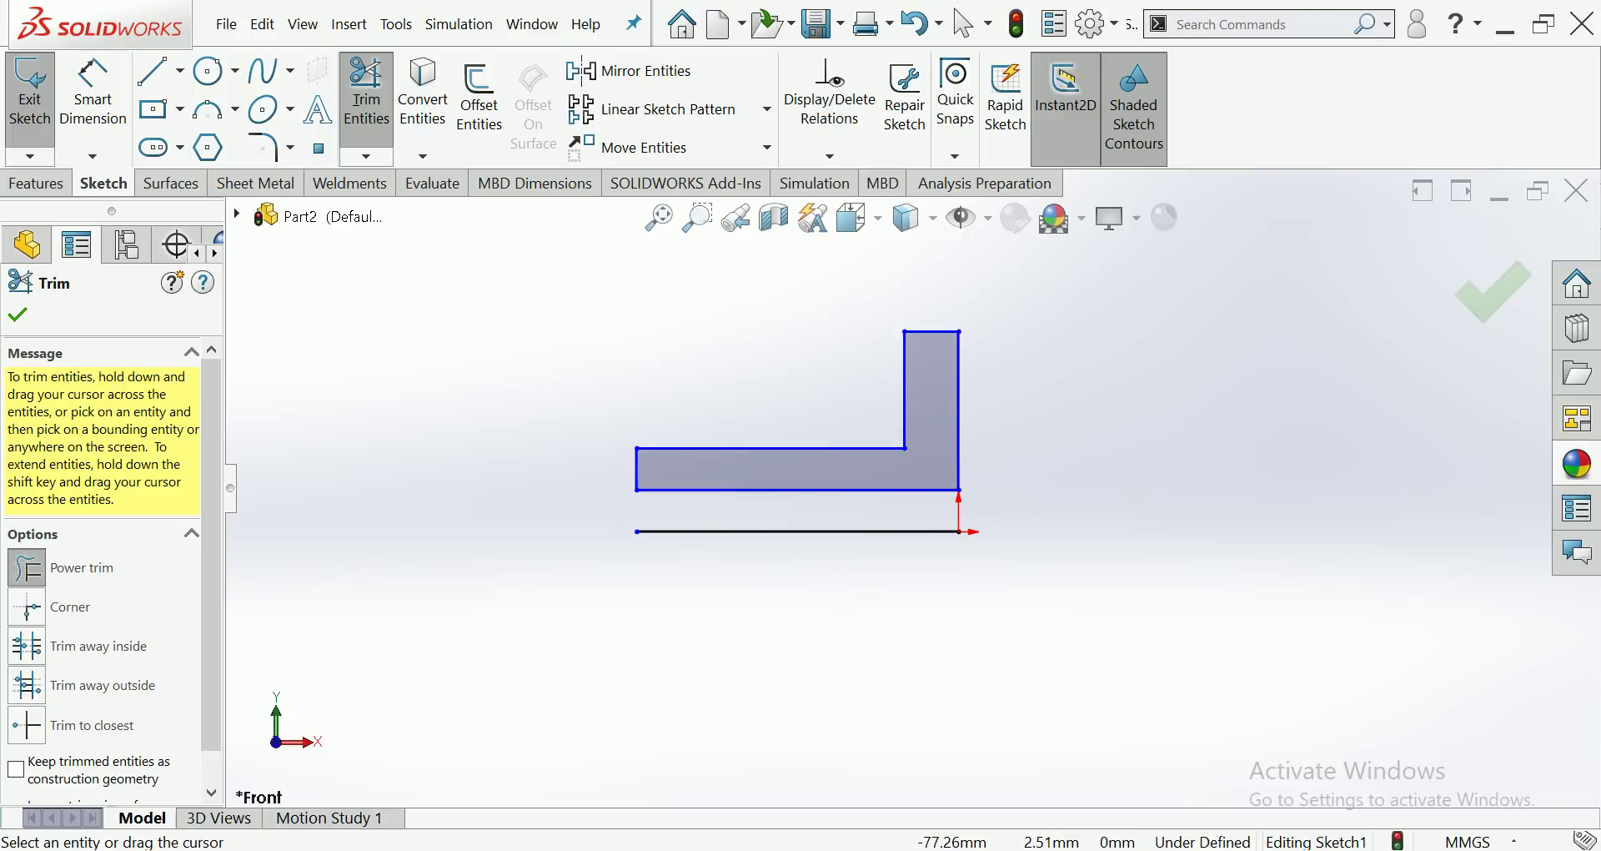
key("Escape")
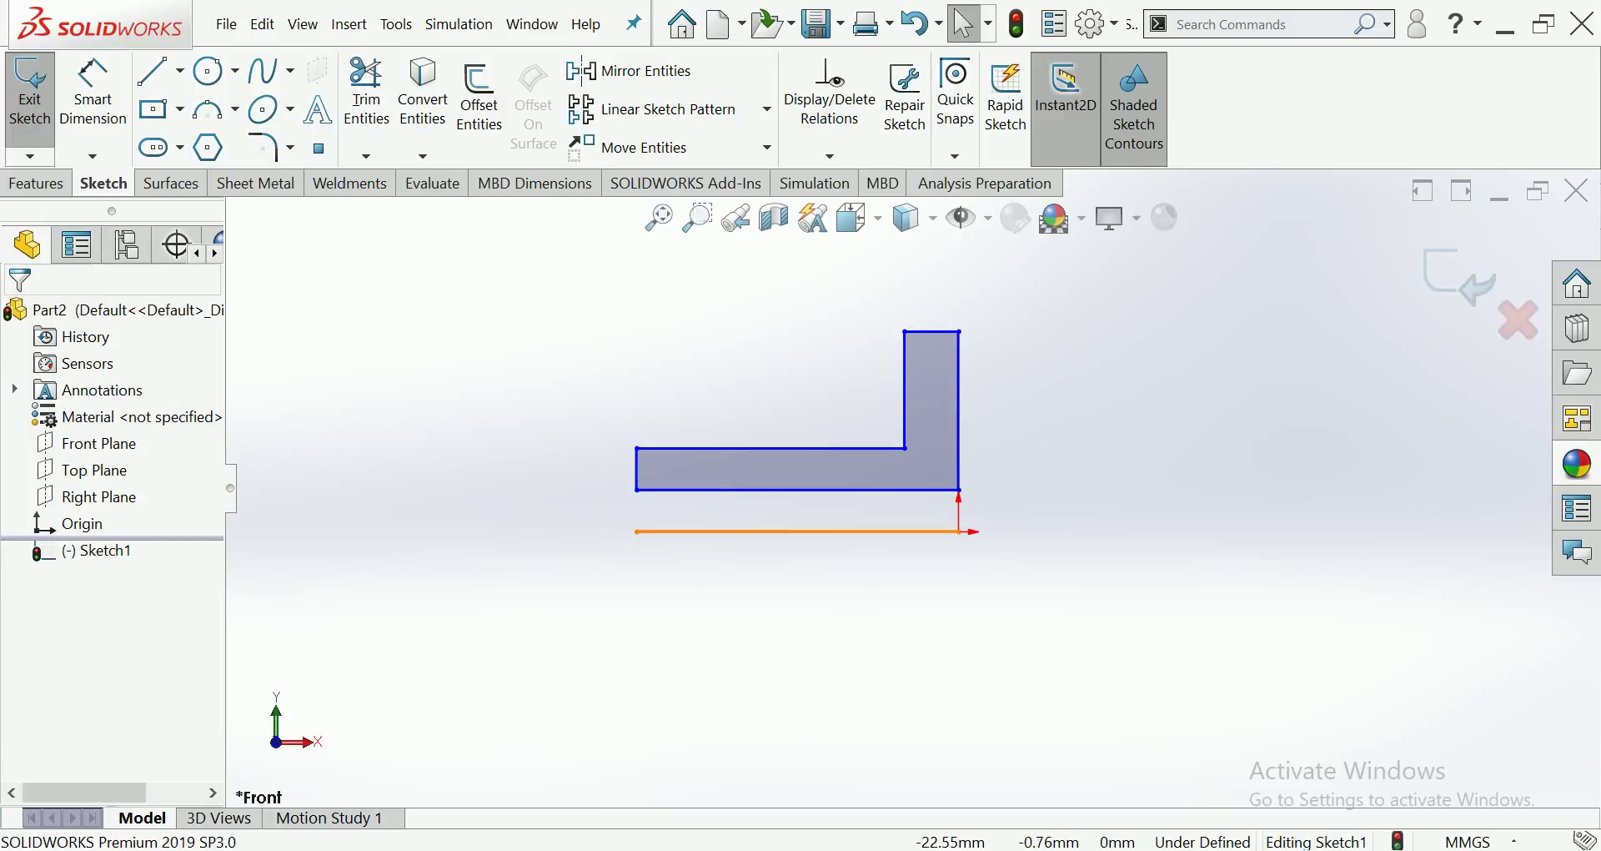
left_click(885, 532)
left_click(915, 479)
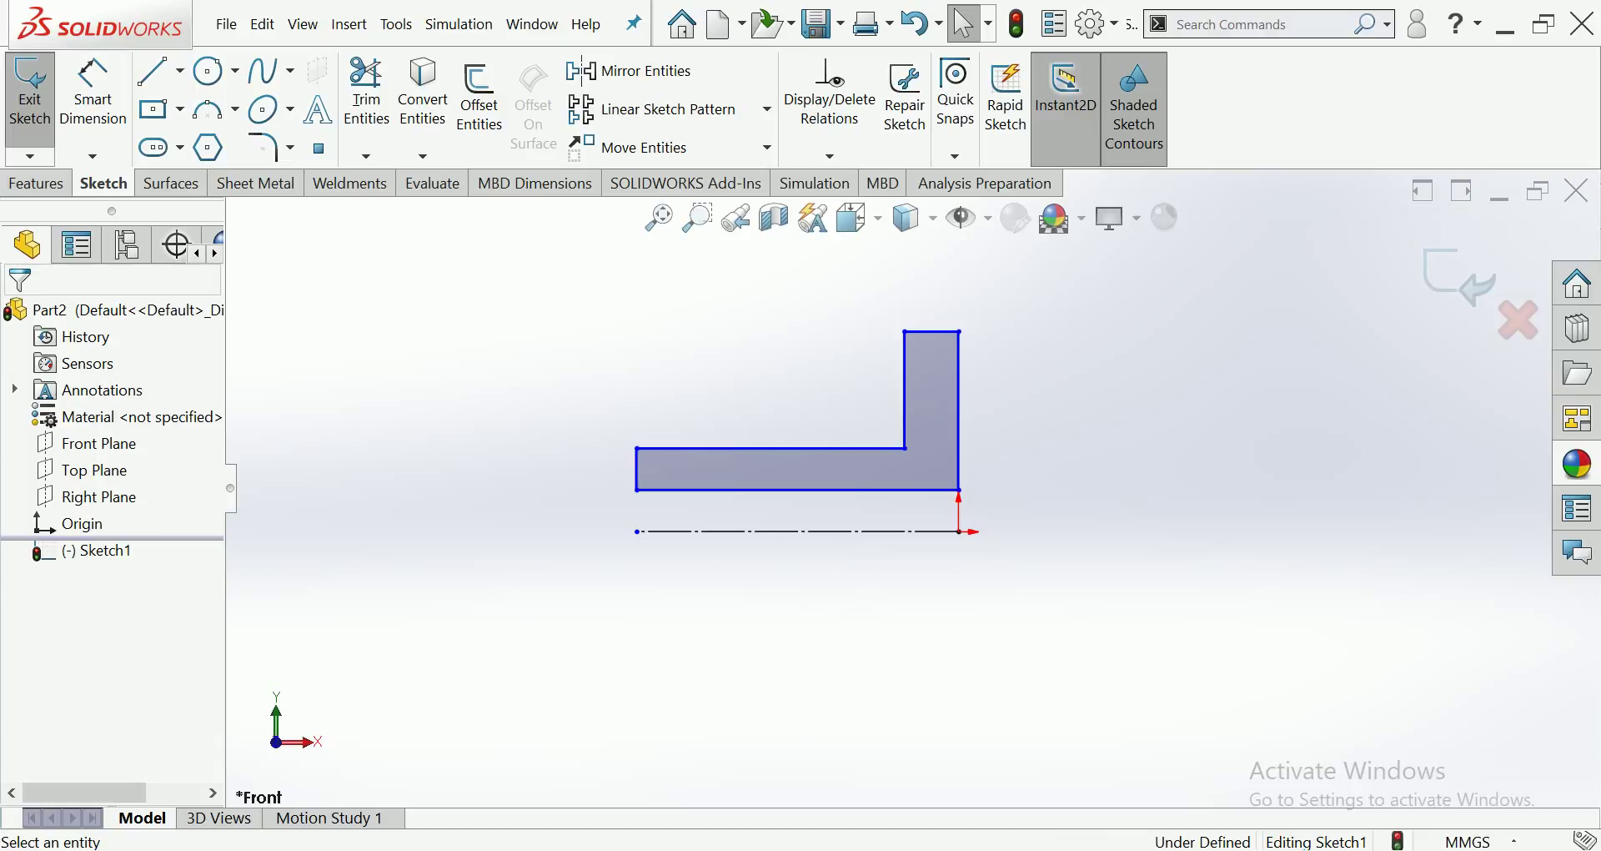
Step: Dimension the profile's height from the centerline to the top edge as 80 mm
key("d")
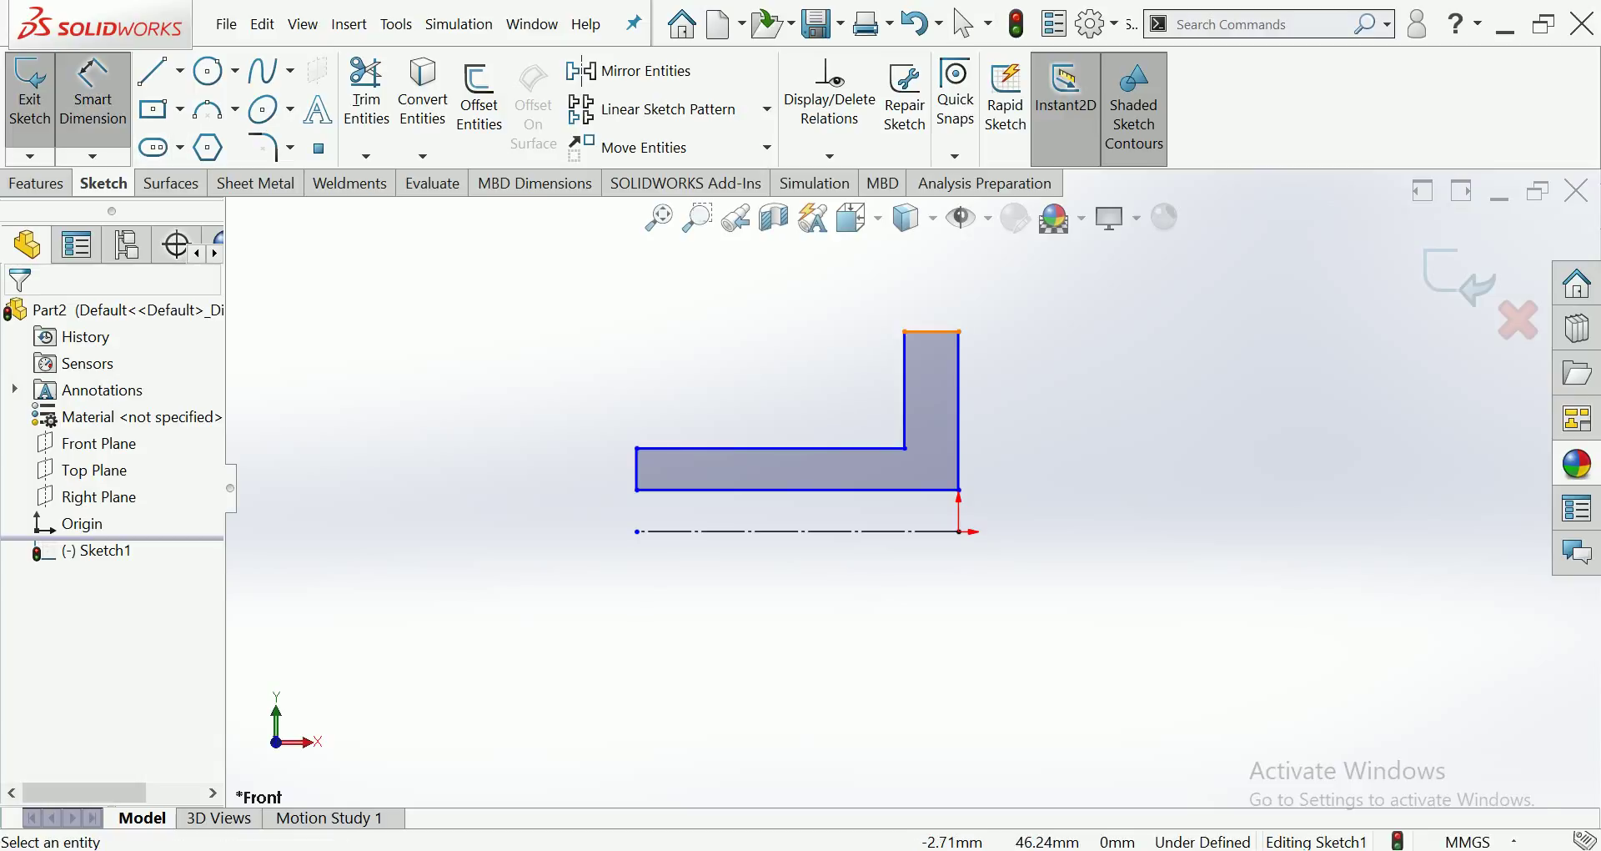
left_click(835, 532)
left_click(932, 331)
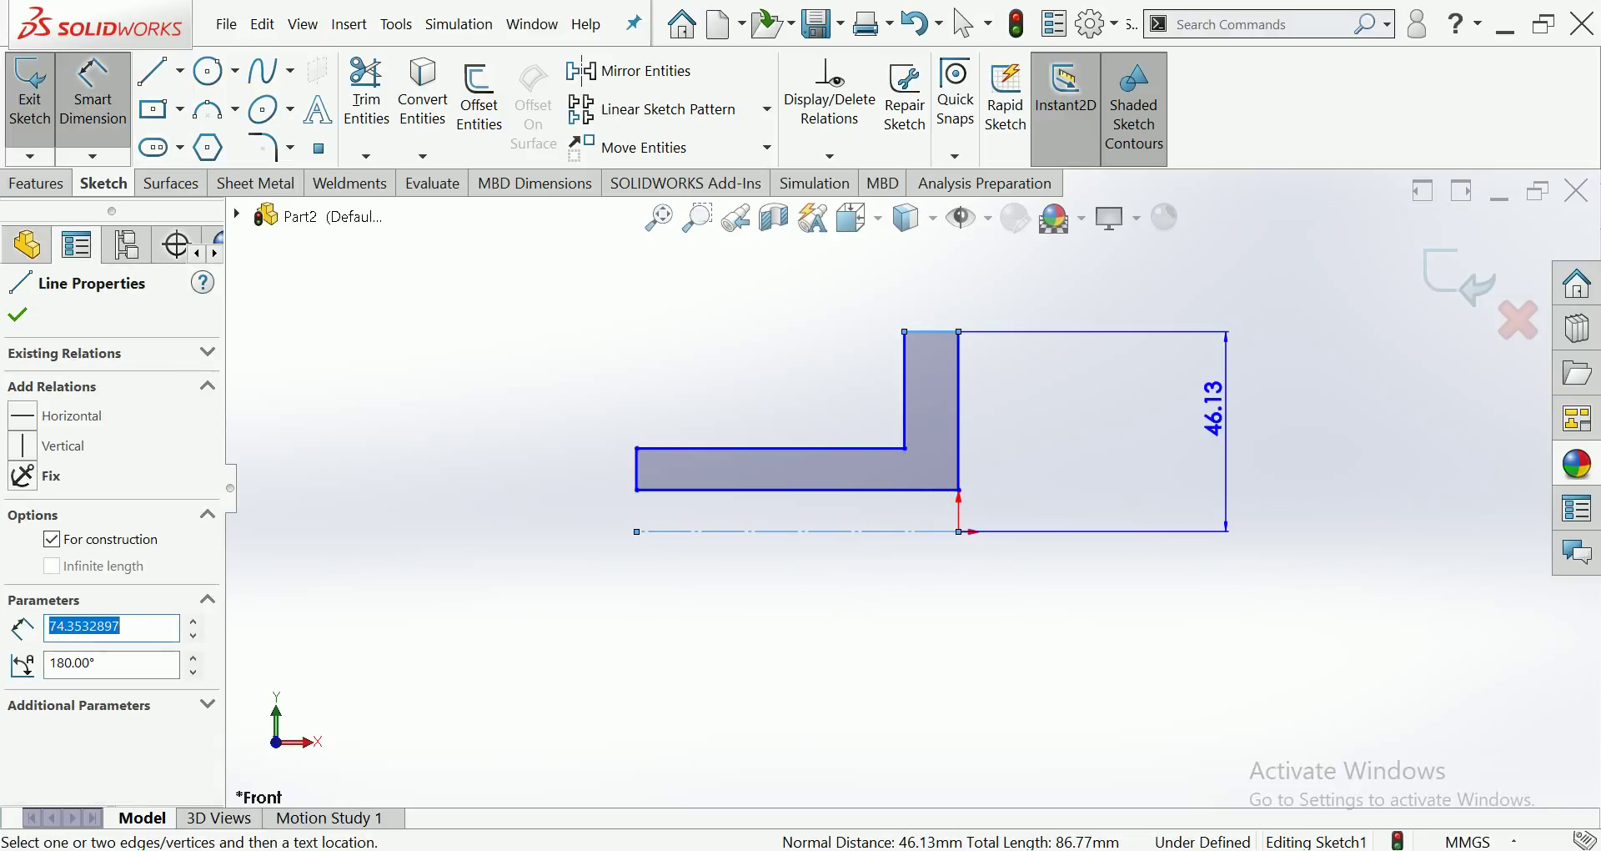
left_click(1108, 417)
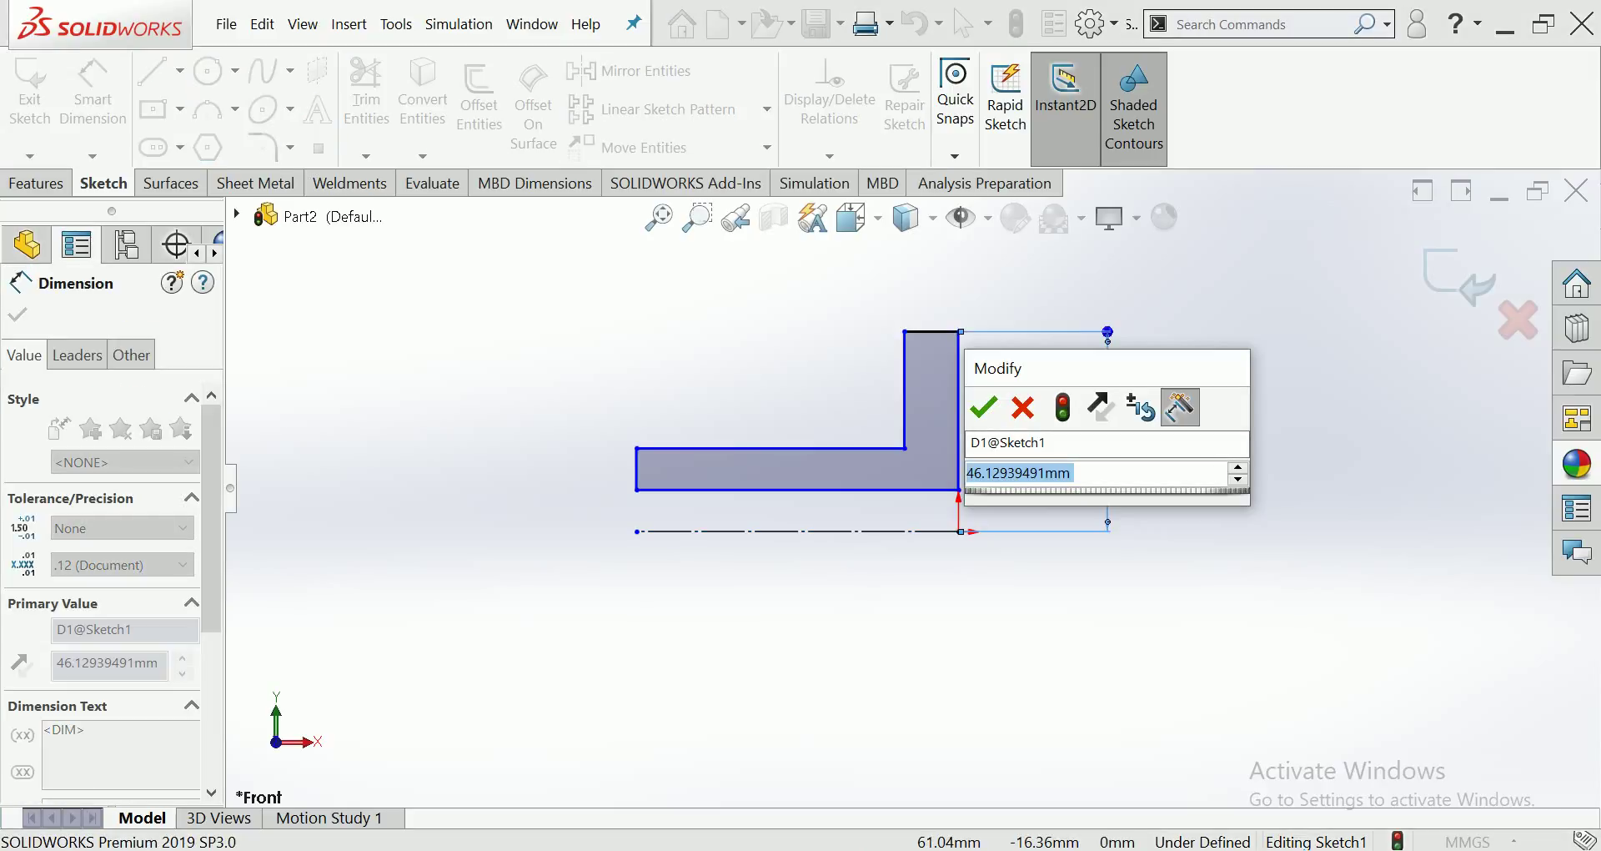
type("80")
key("Return")
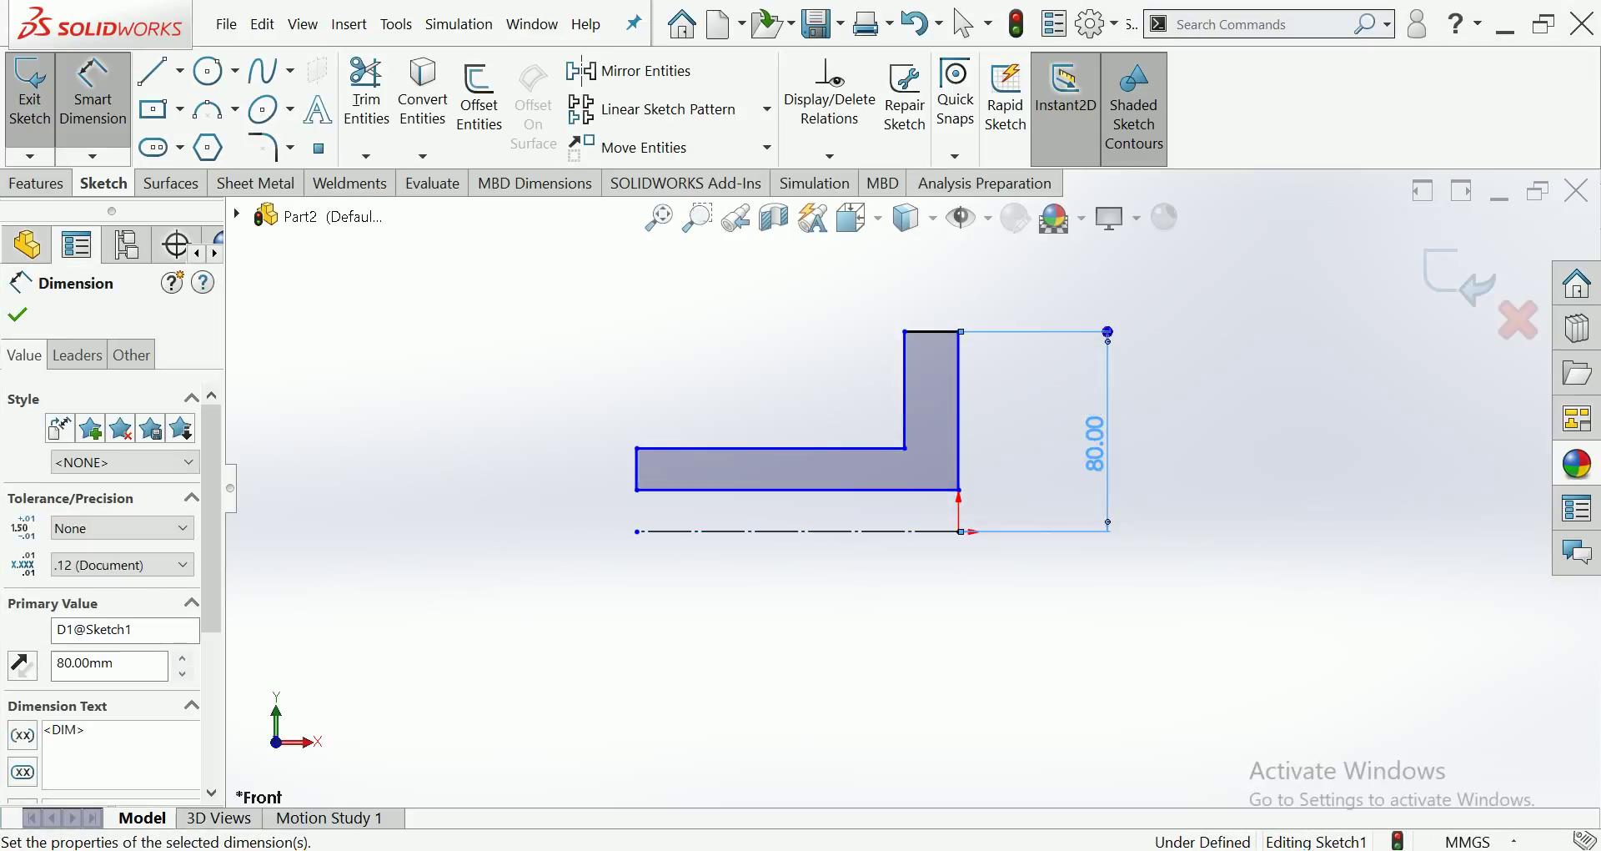
key("Escape")
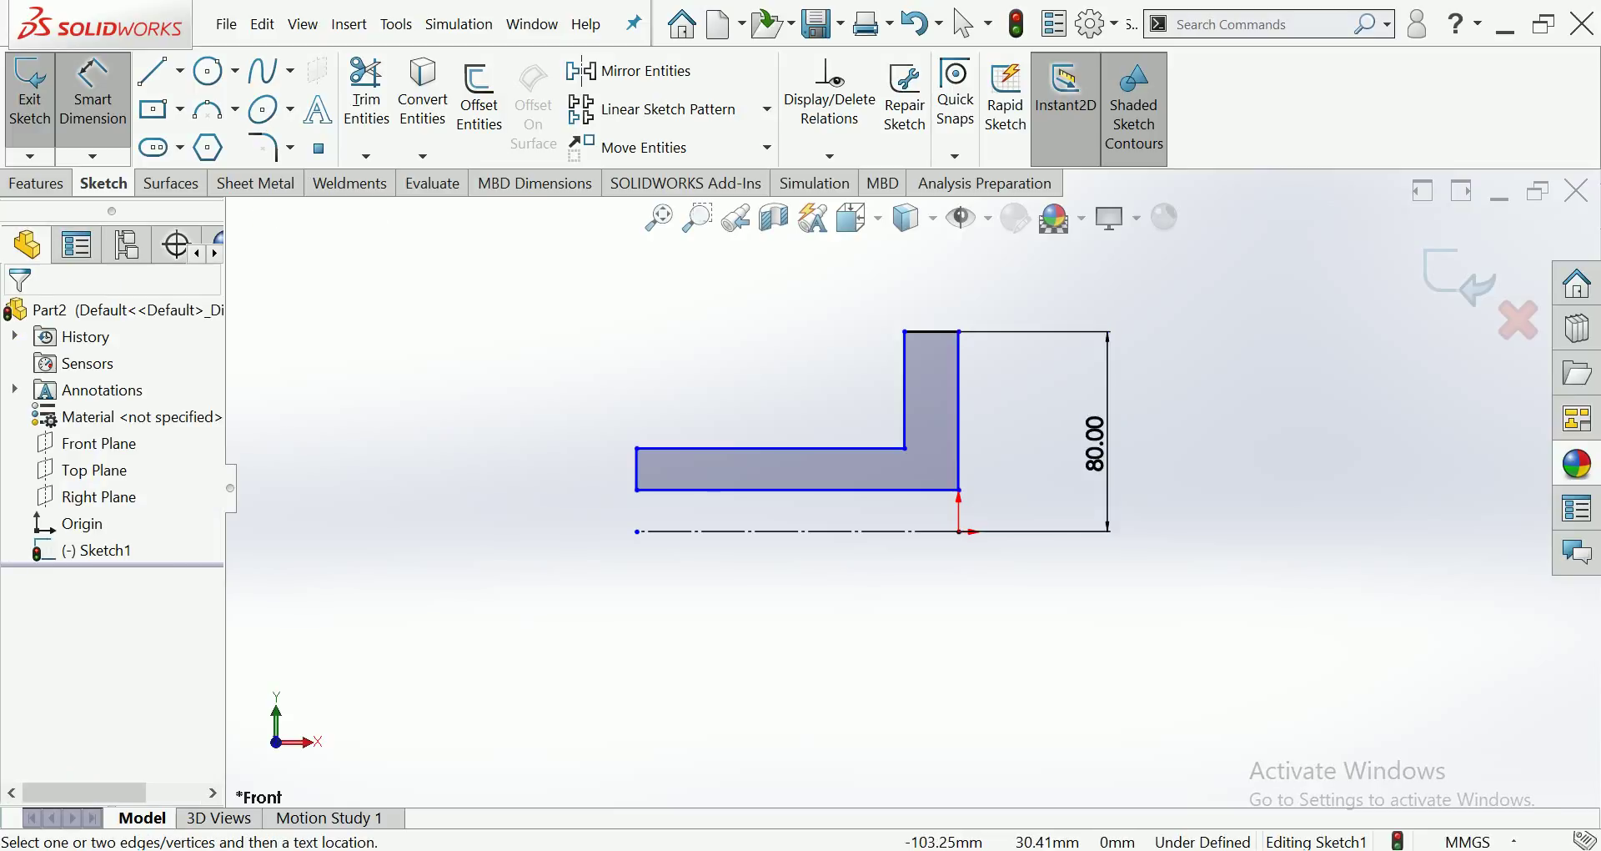
Step: Dimension the profile's bottom edge 20 mm above the centerline
left_click(793, 531)
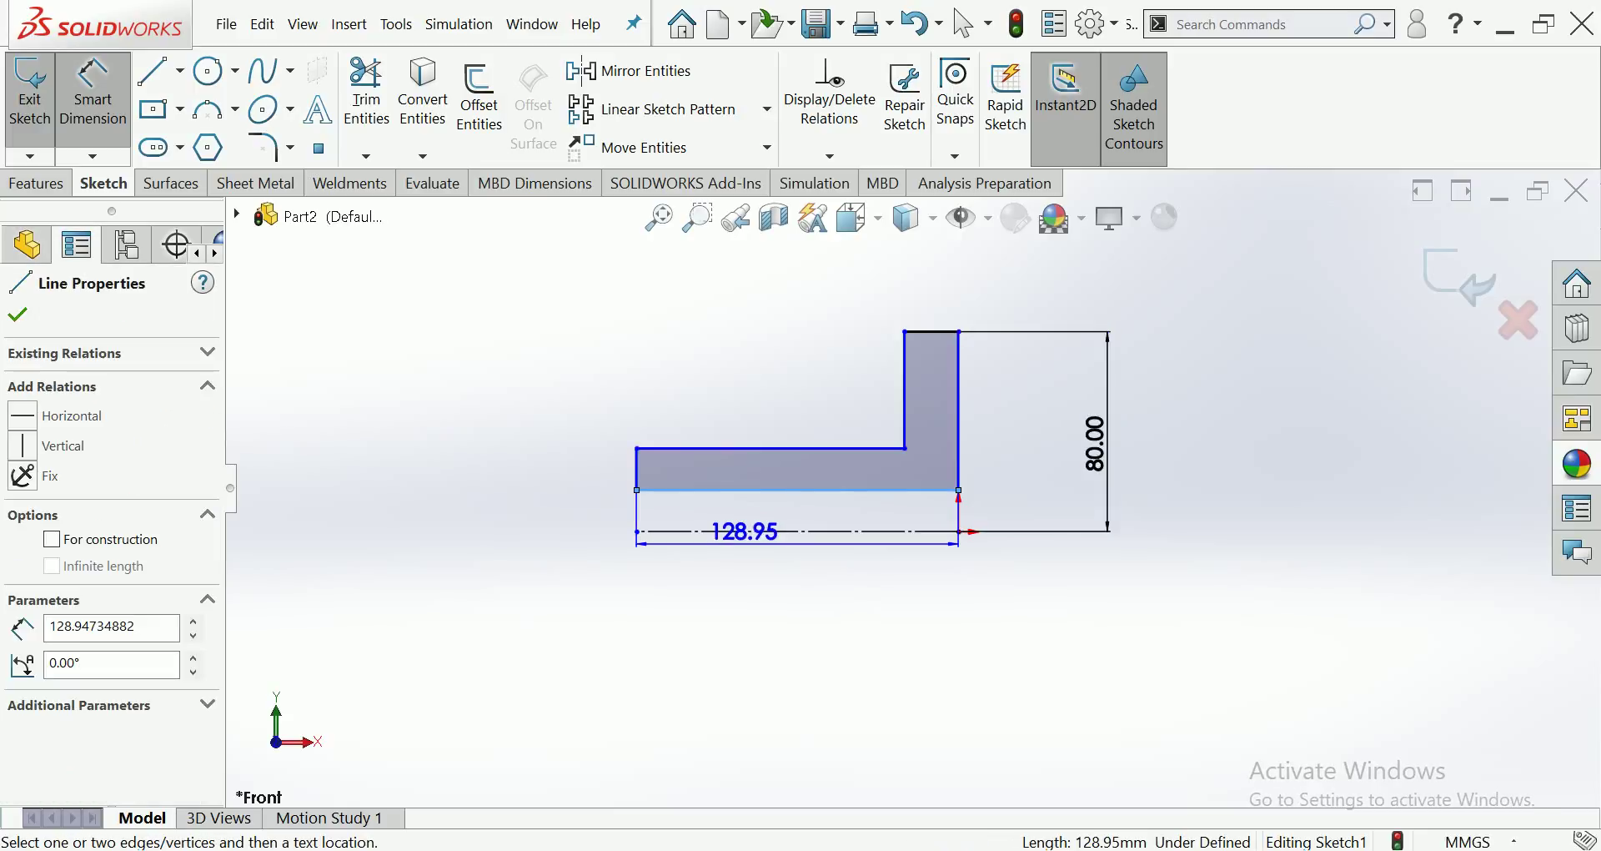
left_click(792, 490)
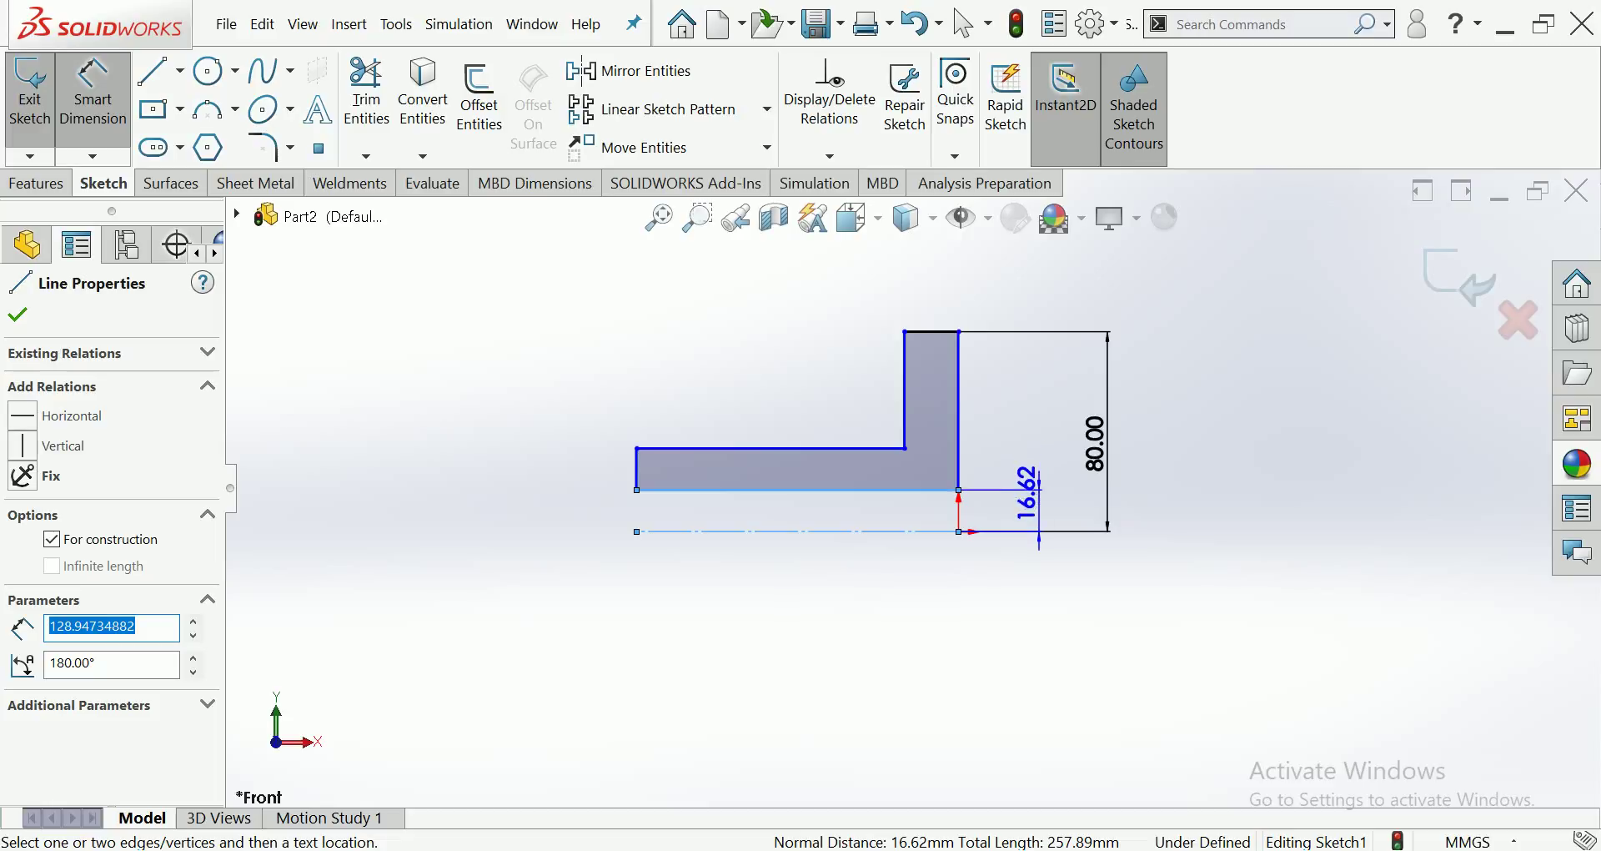
left_click(1024, 442)
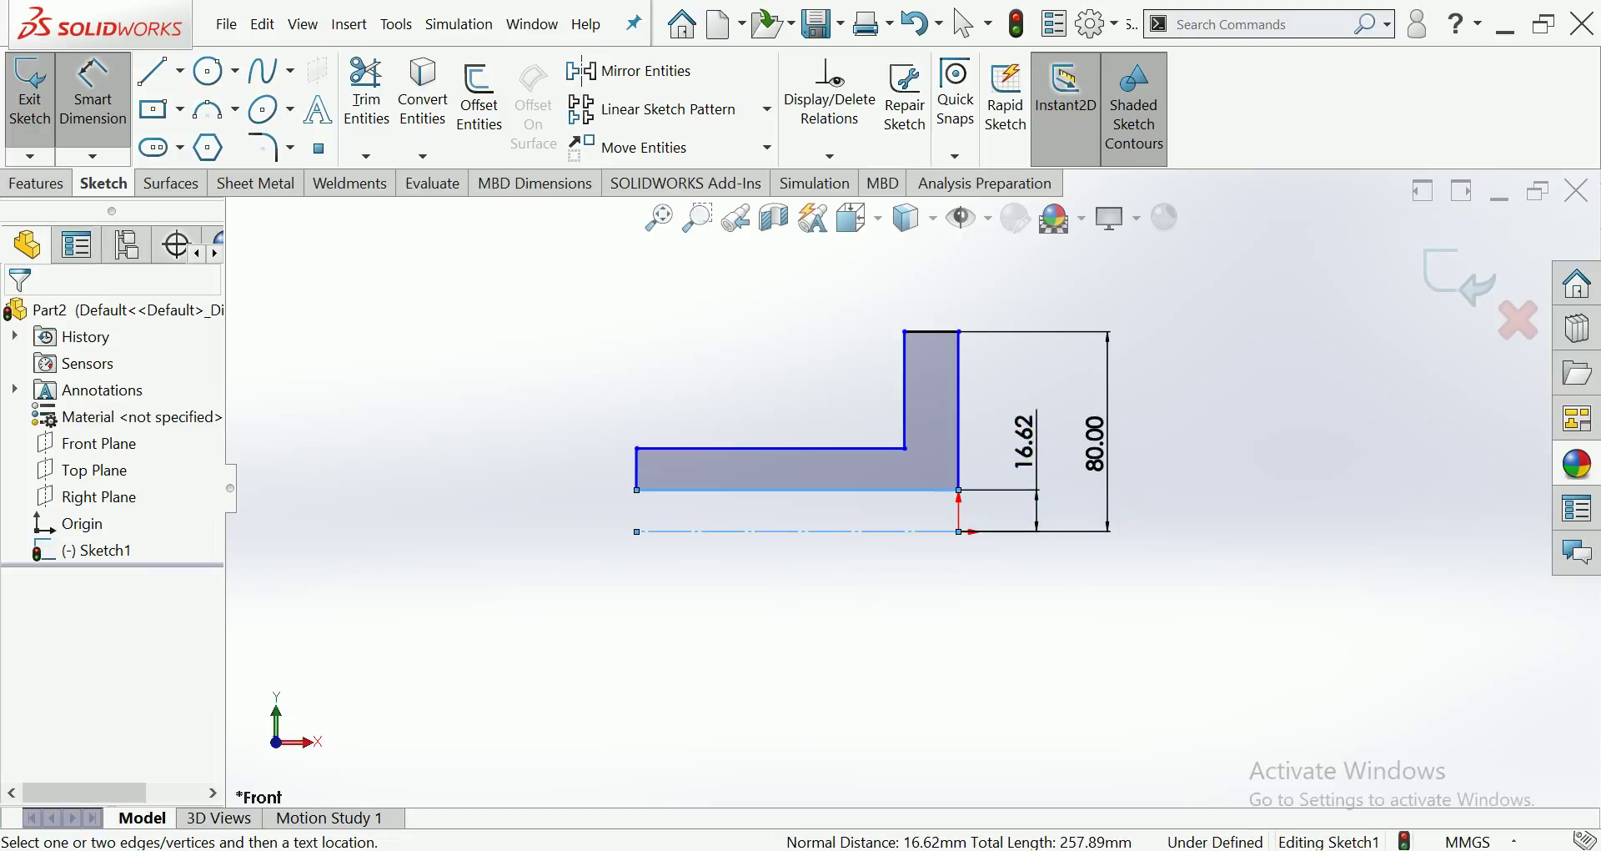
type("20")
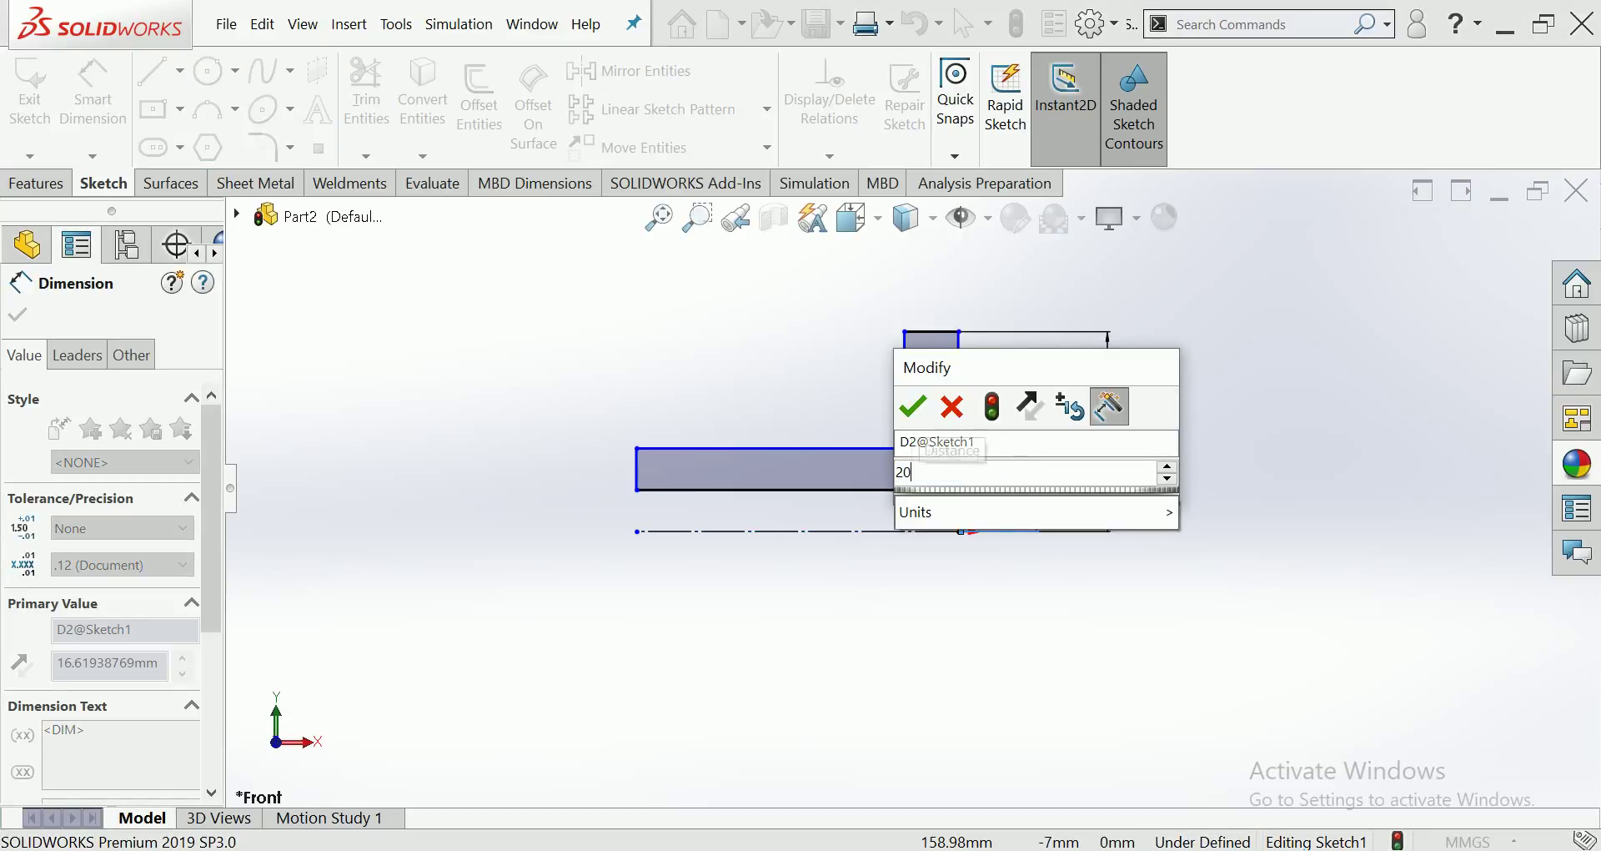
key("Return")
key("Escape")
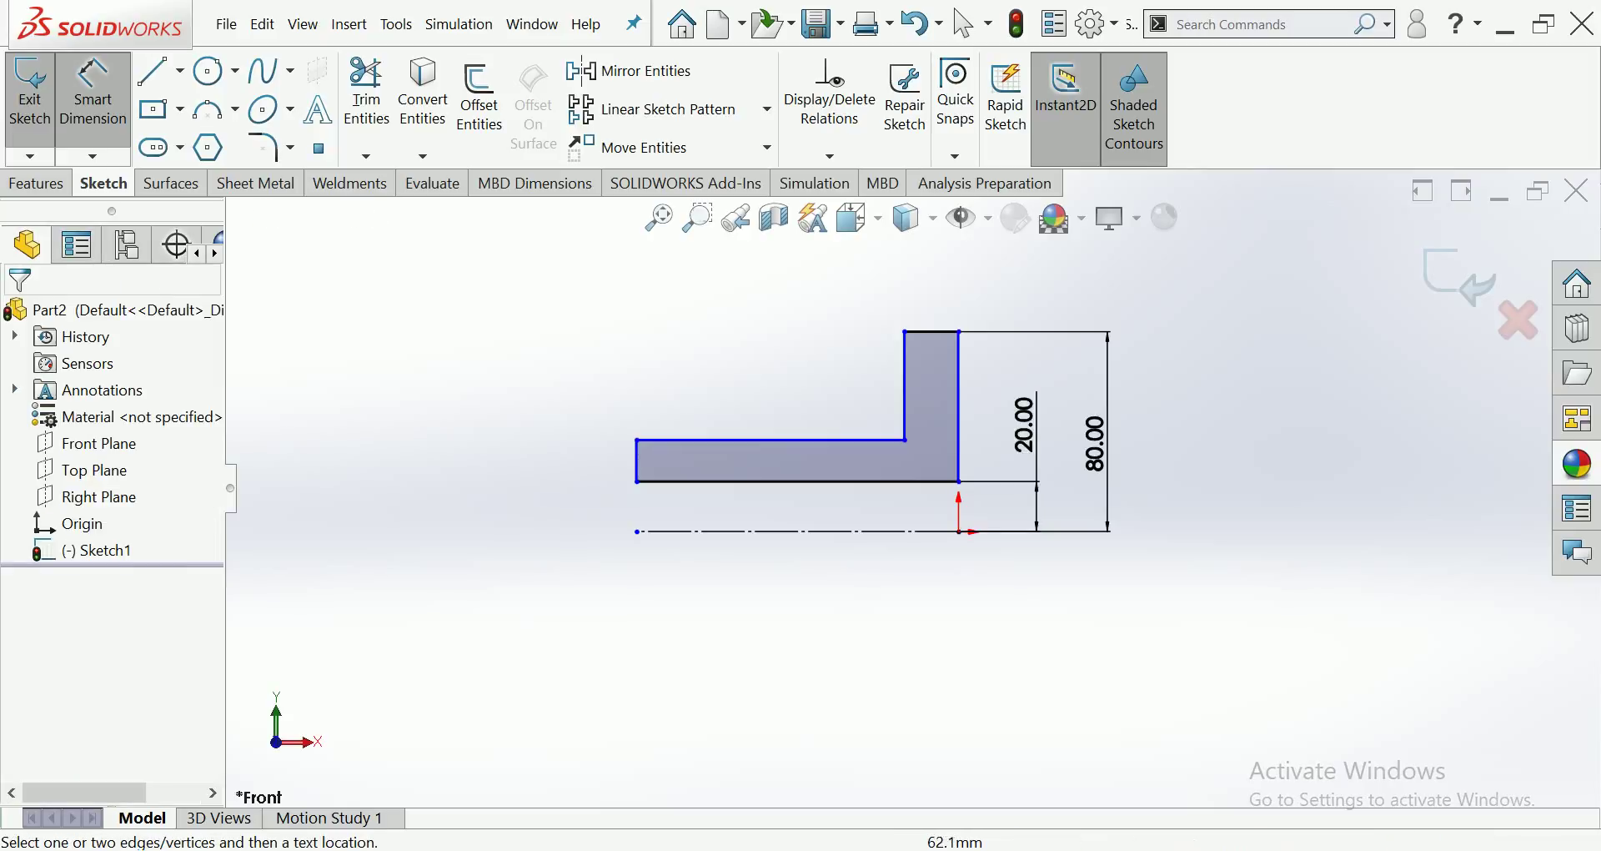
Step: Dimension the thin section's thickness as 16 mm
left_click(684, 440)
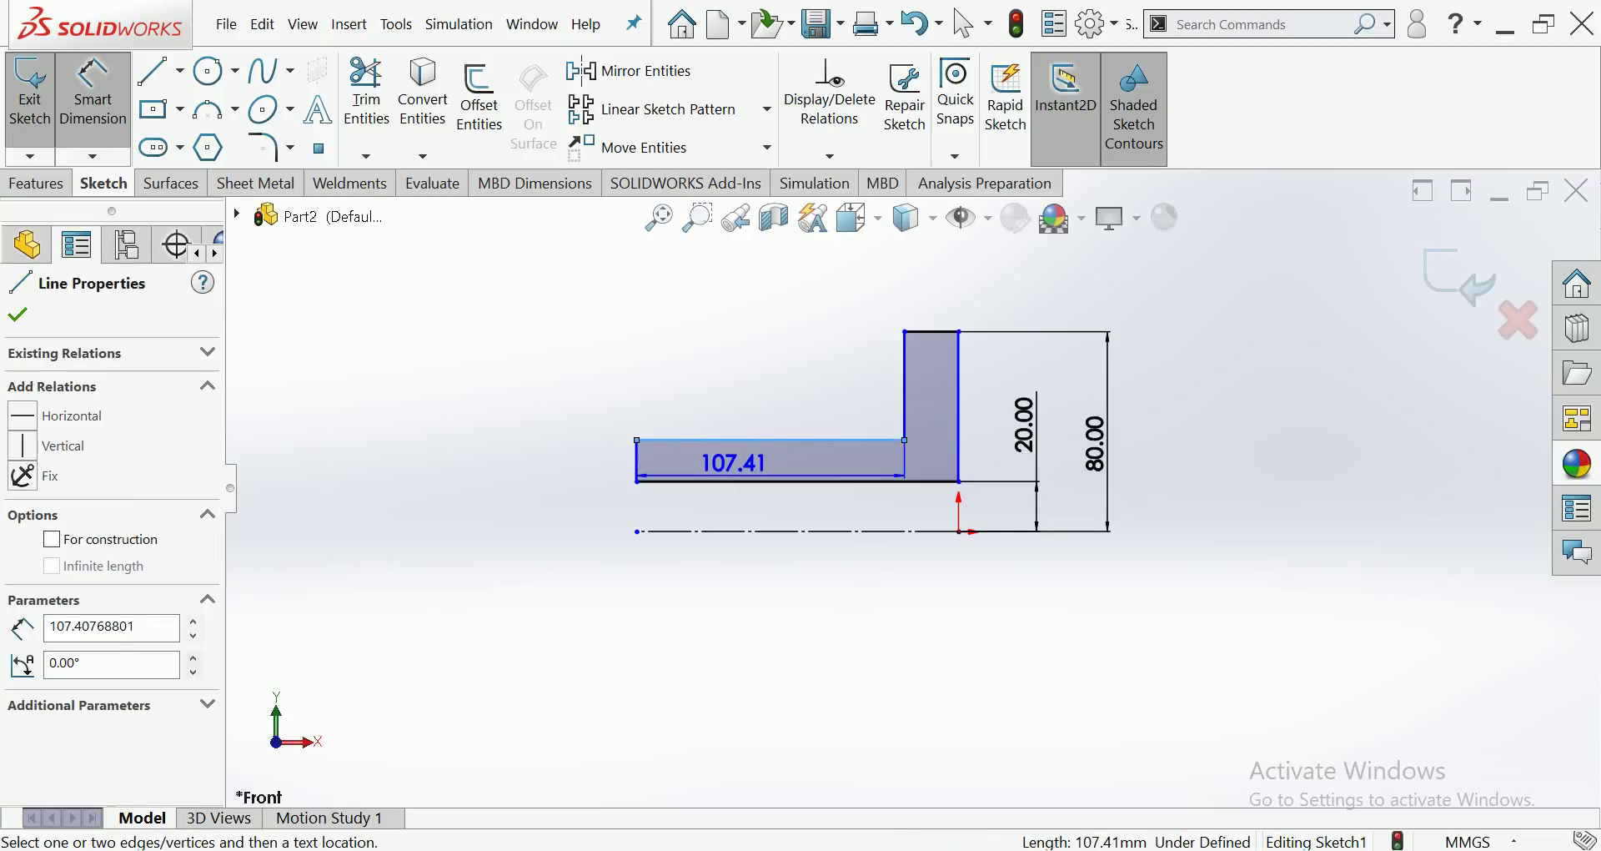
left_click(738, 481)
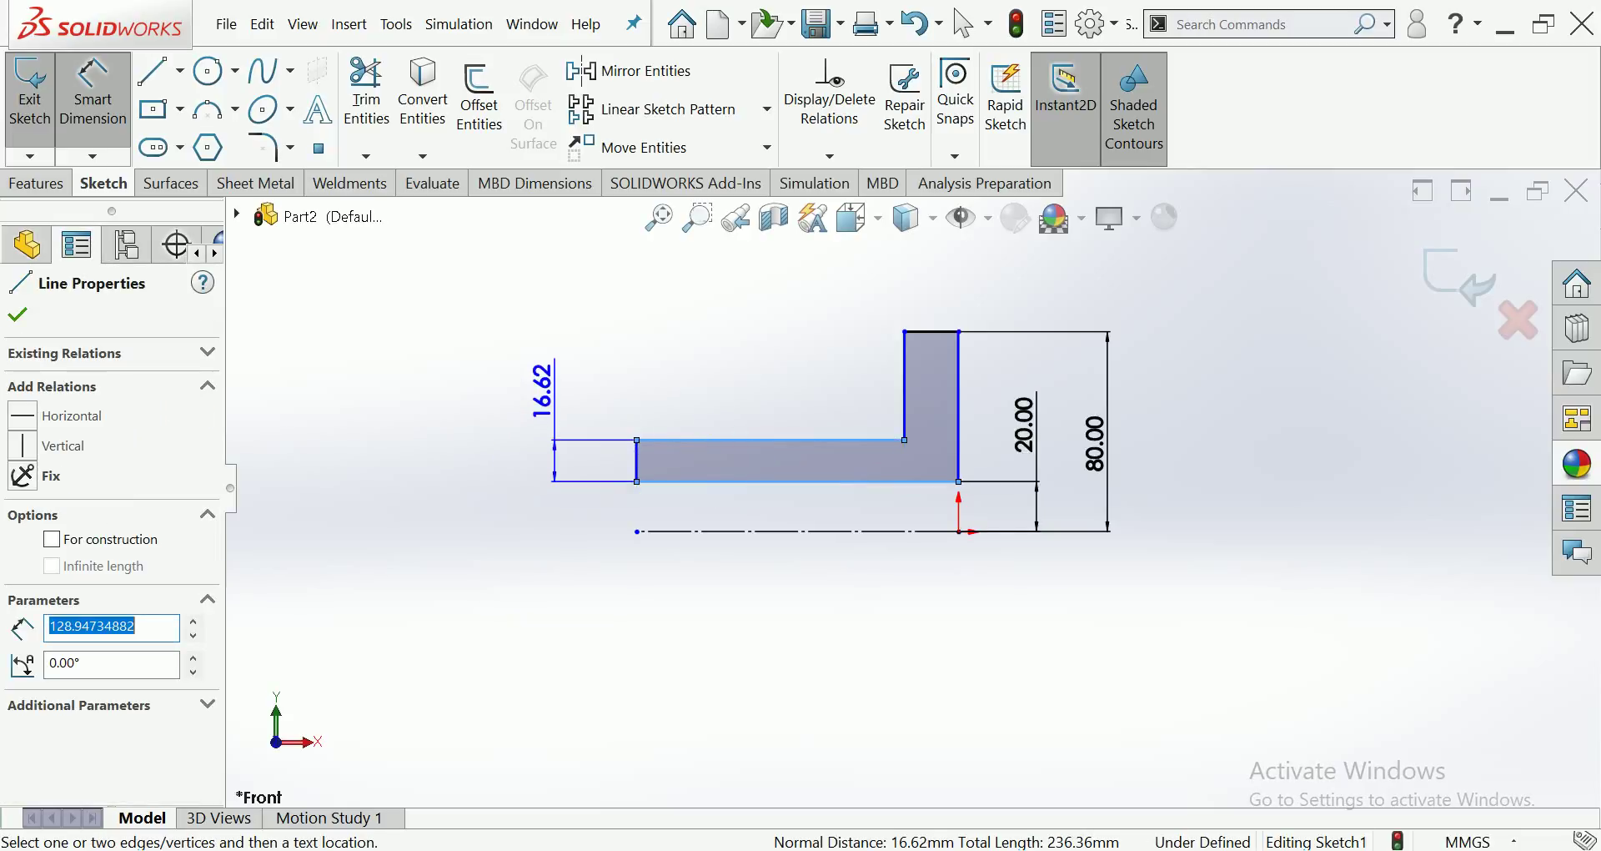
left_click(524, 389)
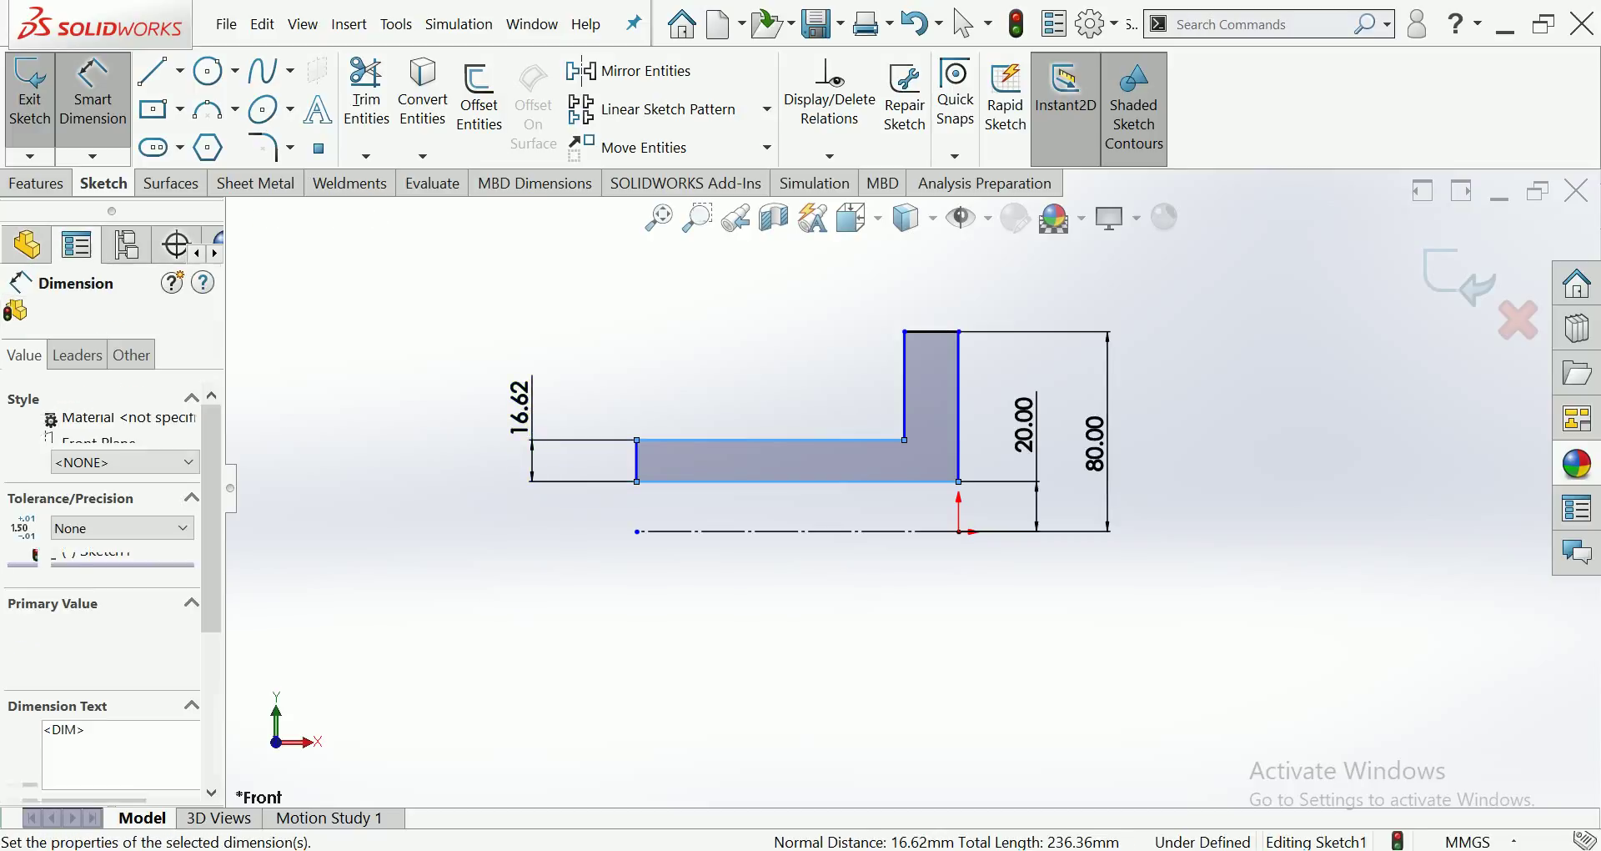
type("16")
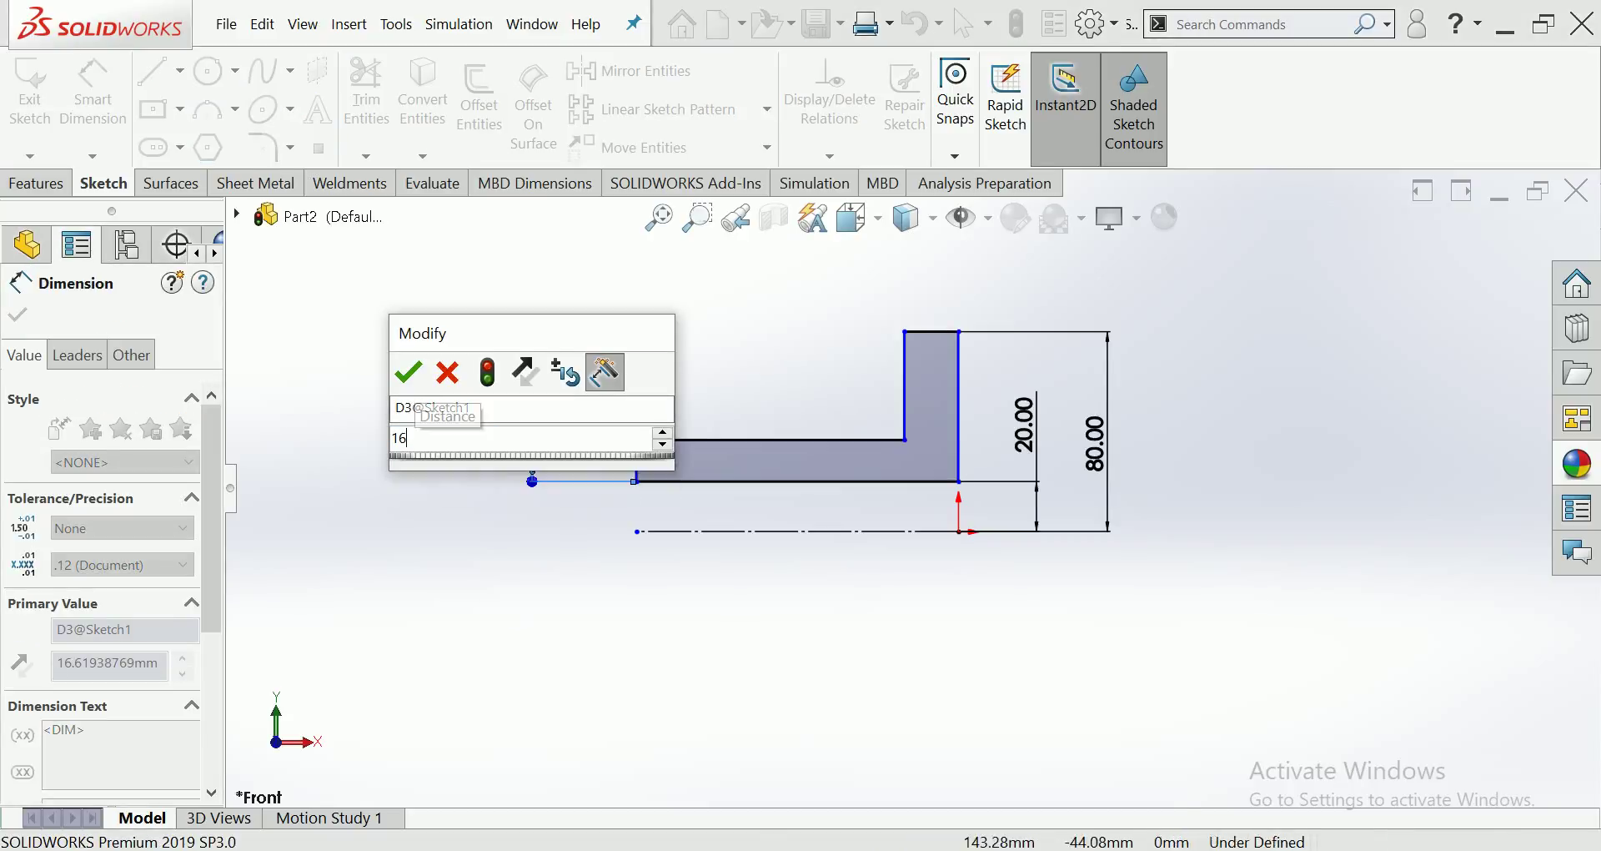
key("Return")
key("Escape")
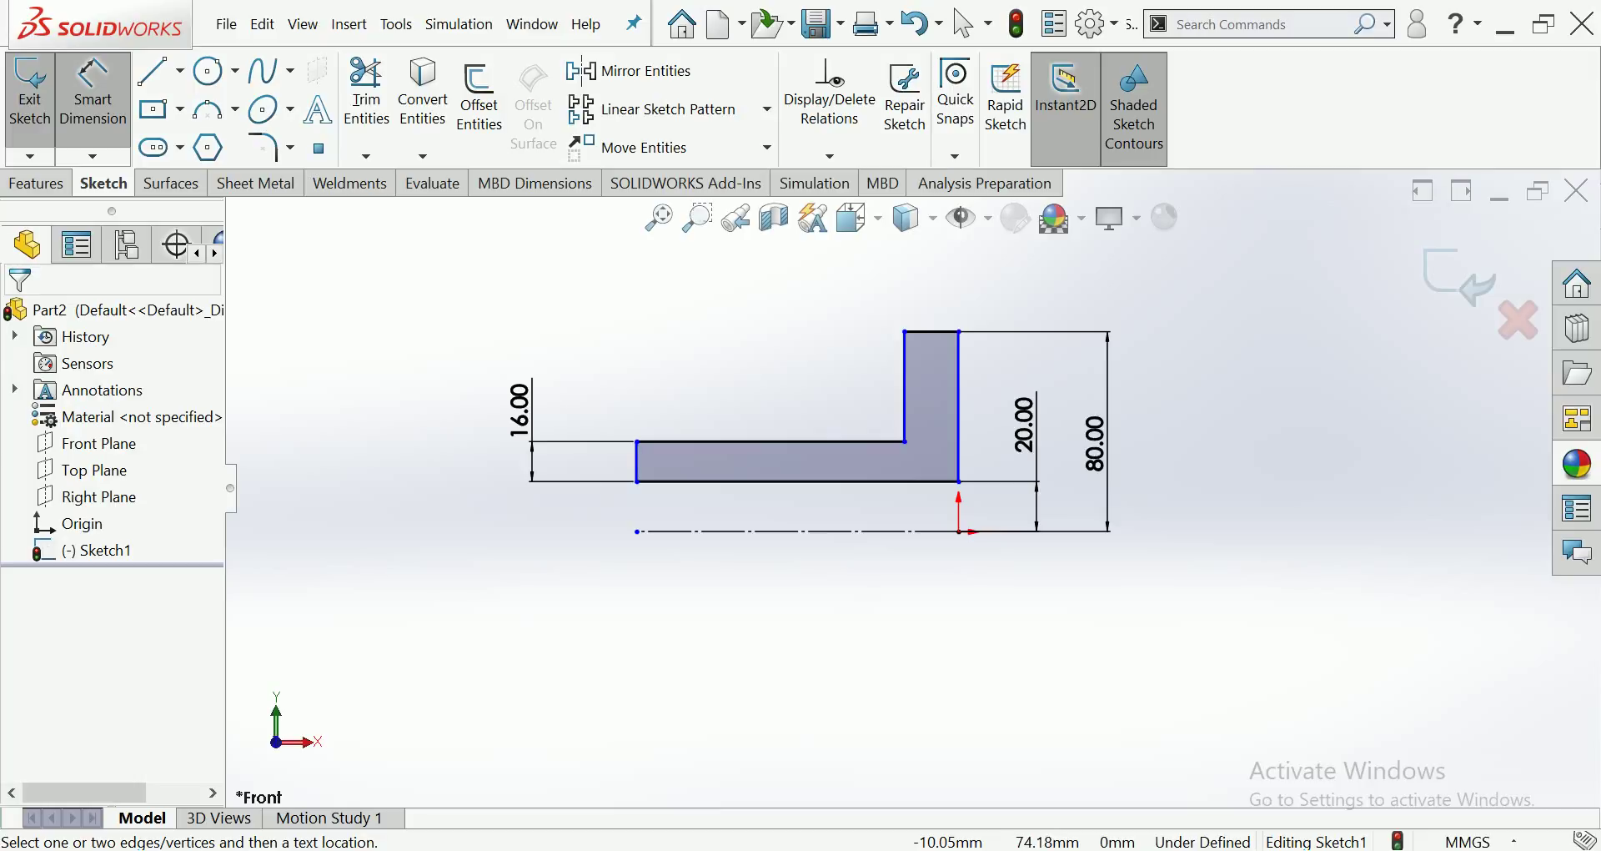
left_click(933, 332)
Step: Set the upright's width dimension to 20 mm
left_click(930, 271)
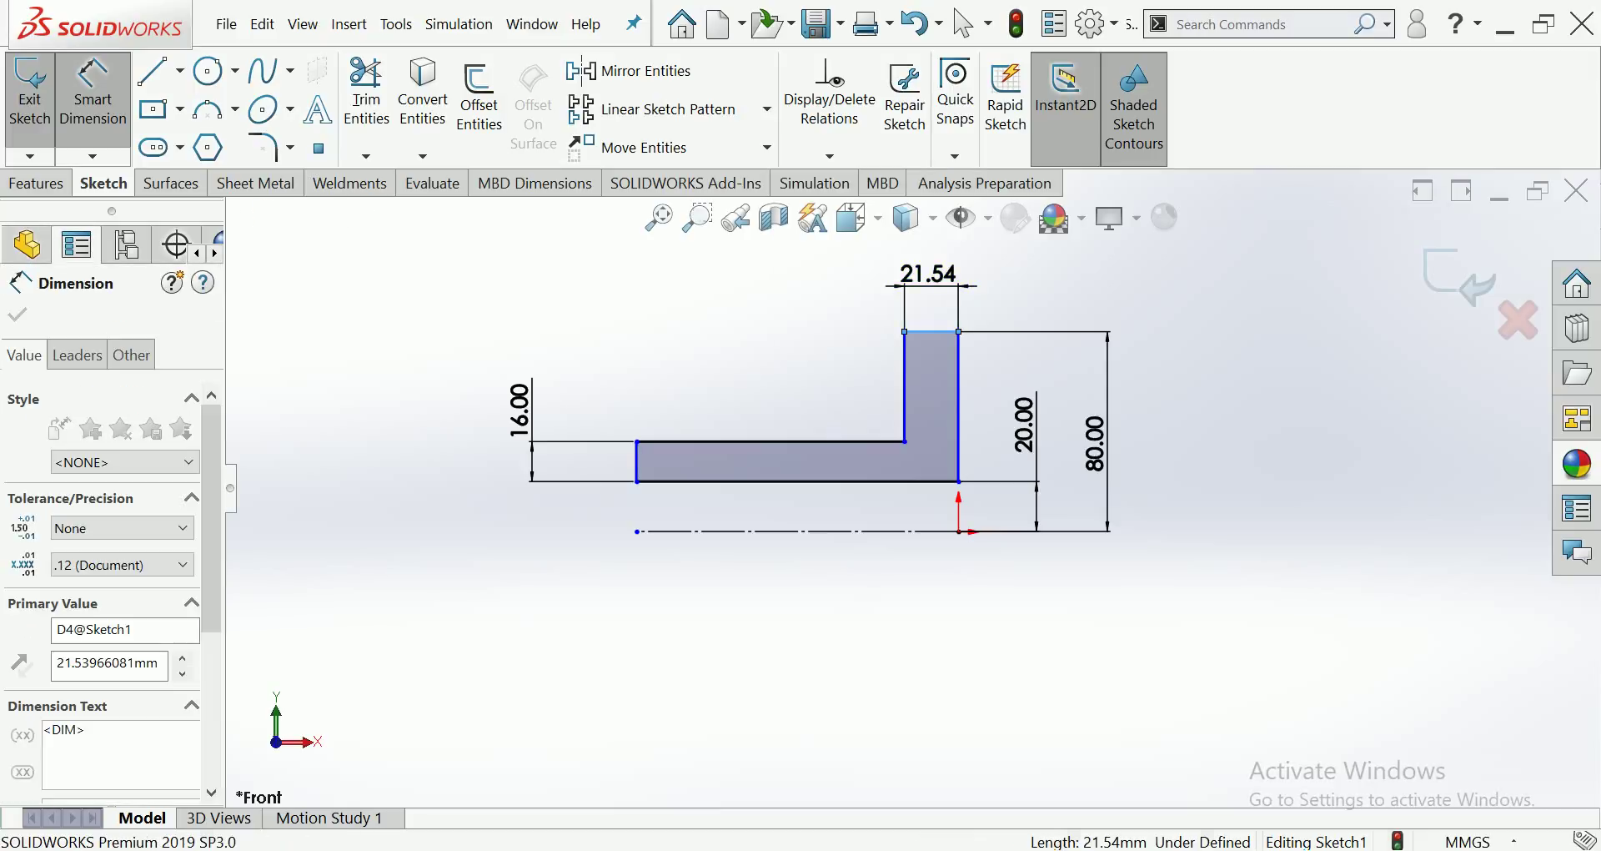
type("20")
key("Return")
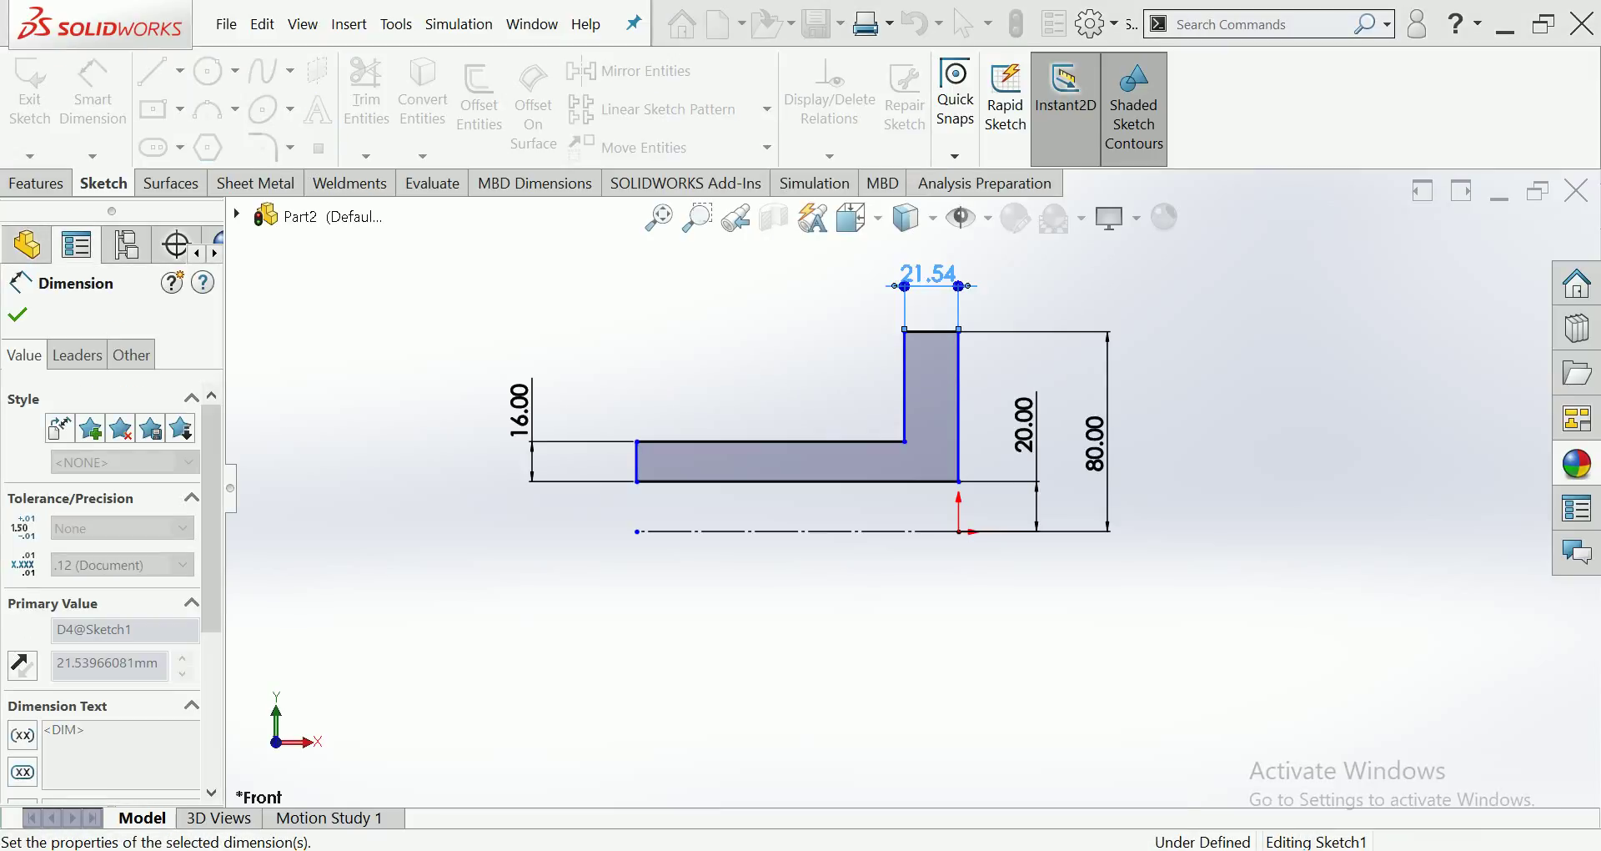
key("Escape")
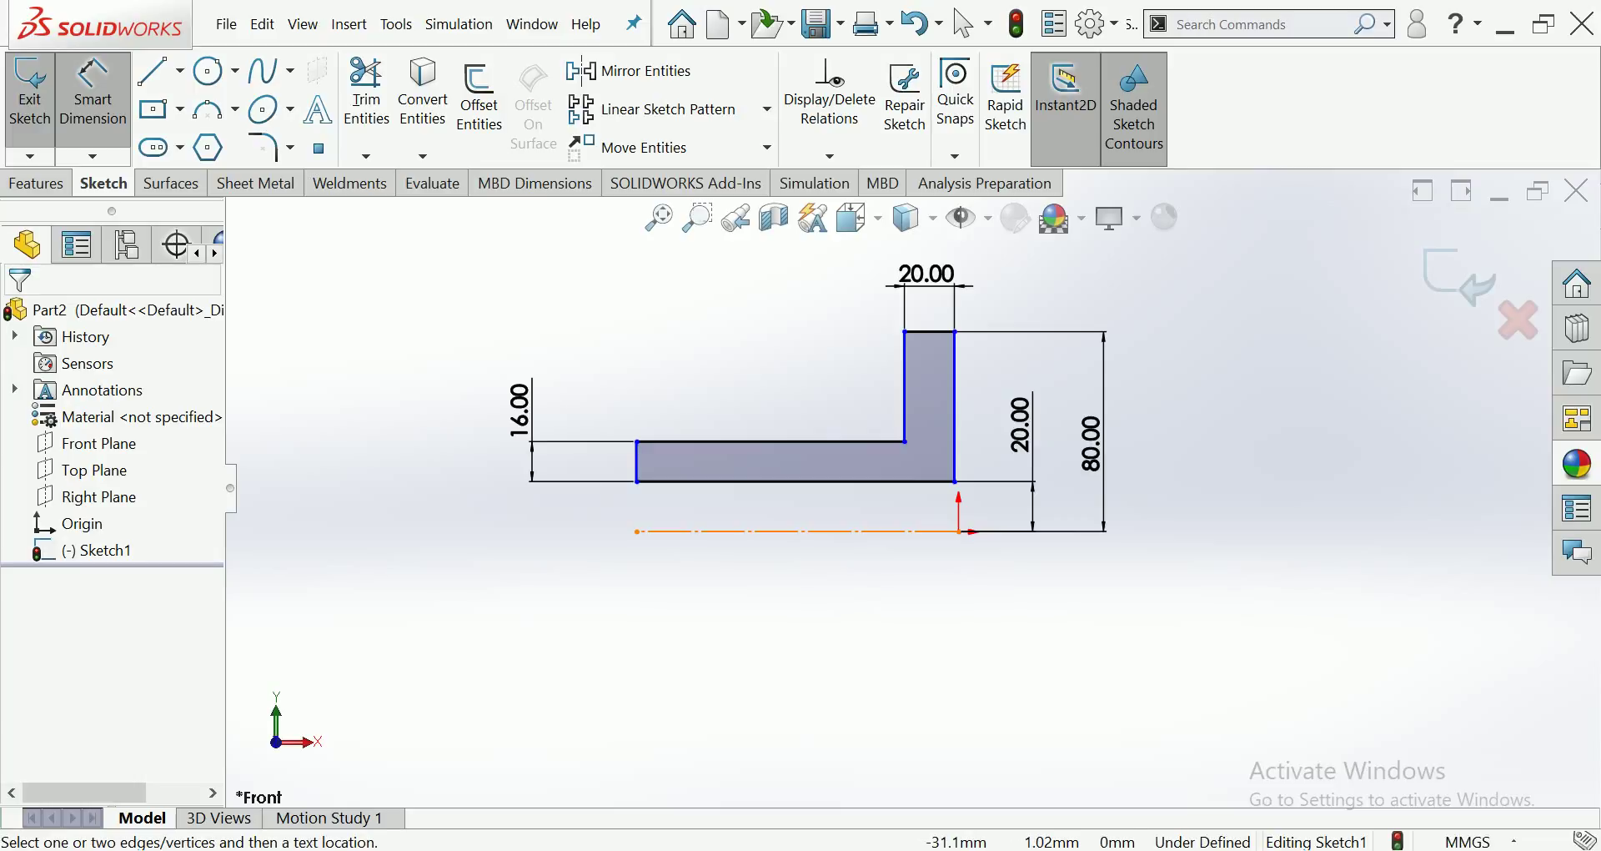
Step: Dimension the profile's overall length between its left and right edges as 128 mm
left_click(637, 461)
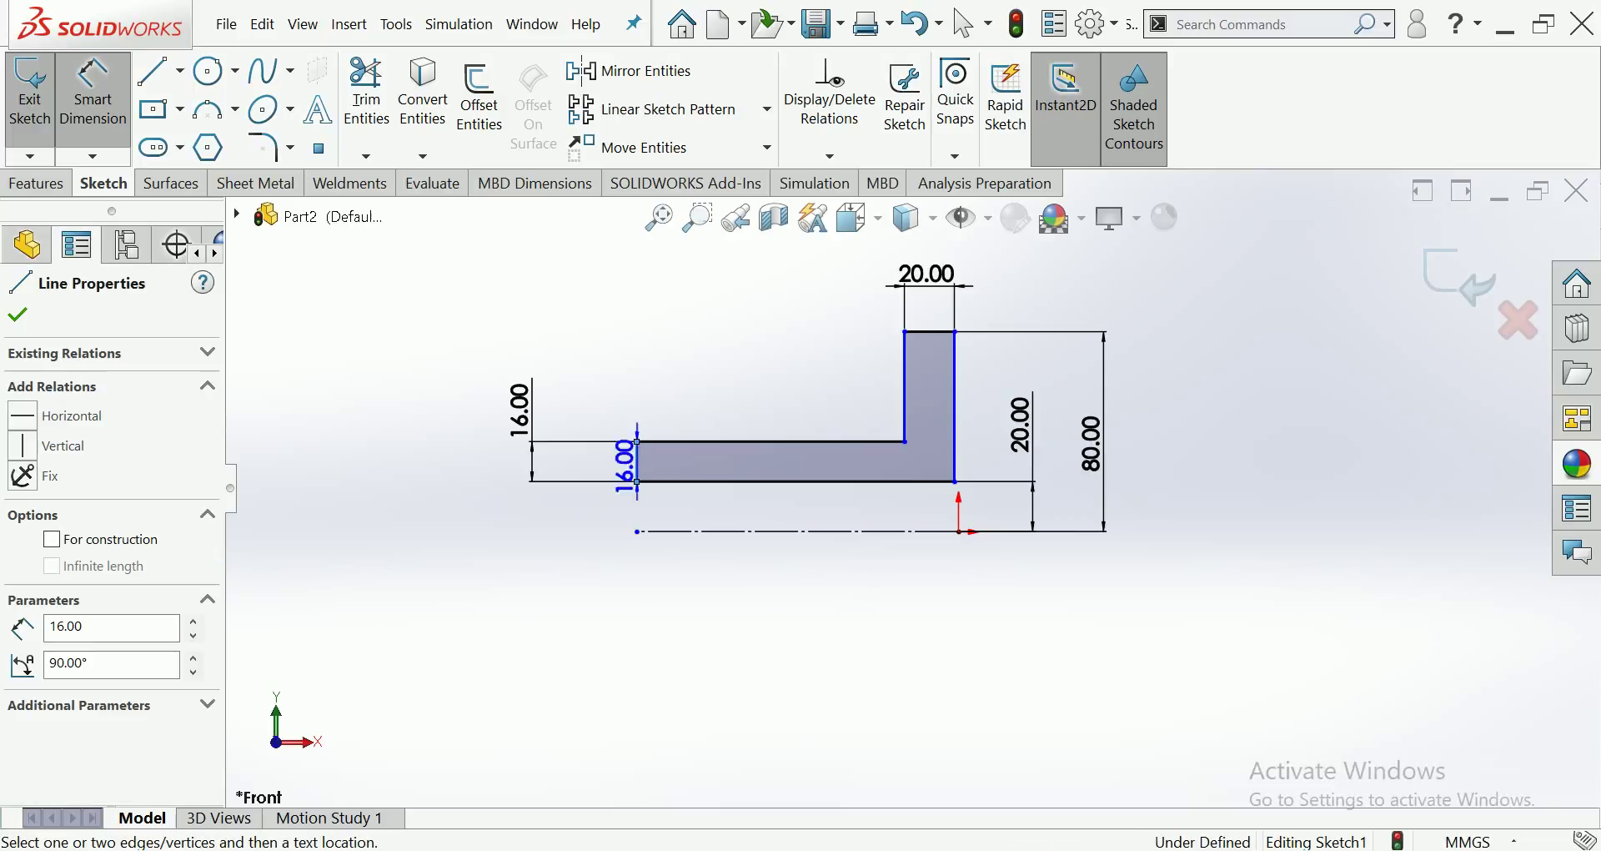
left_click(955, 463)
scroll(913, 487, "up", 3)
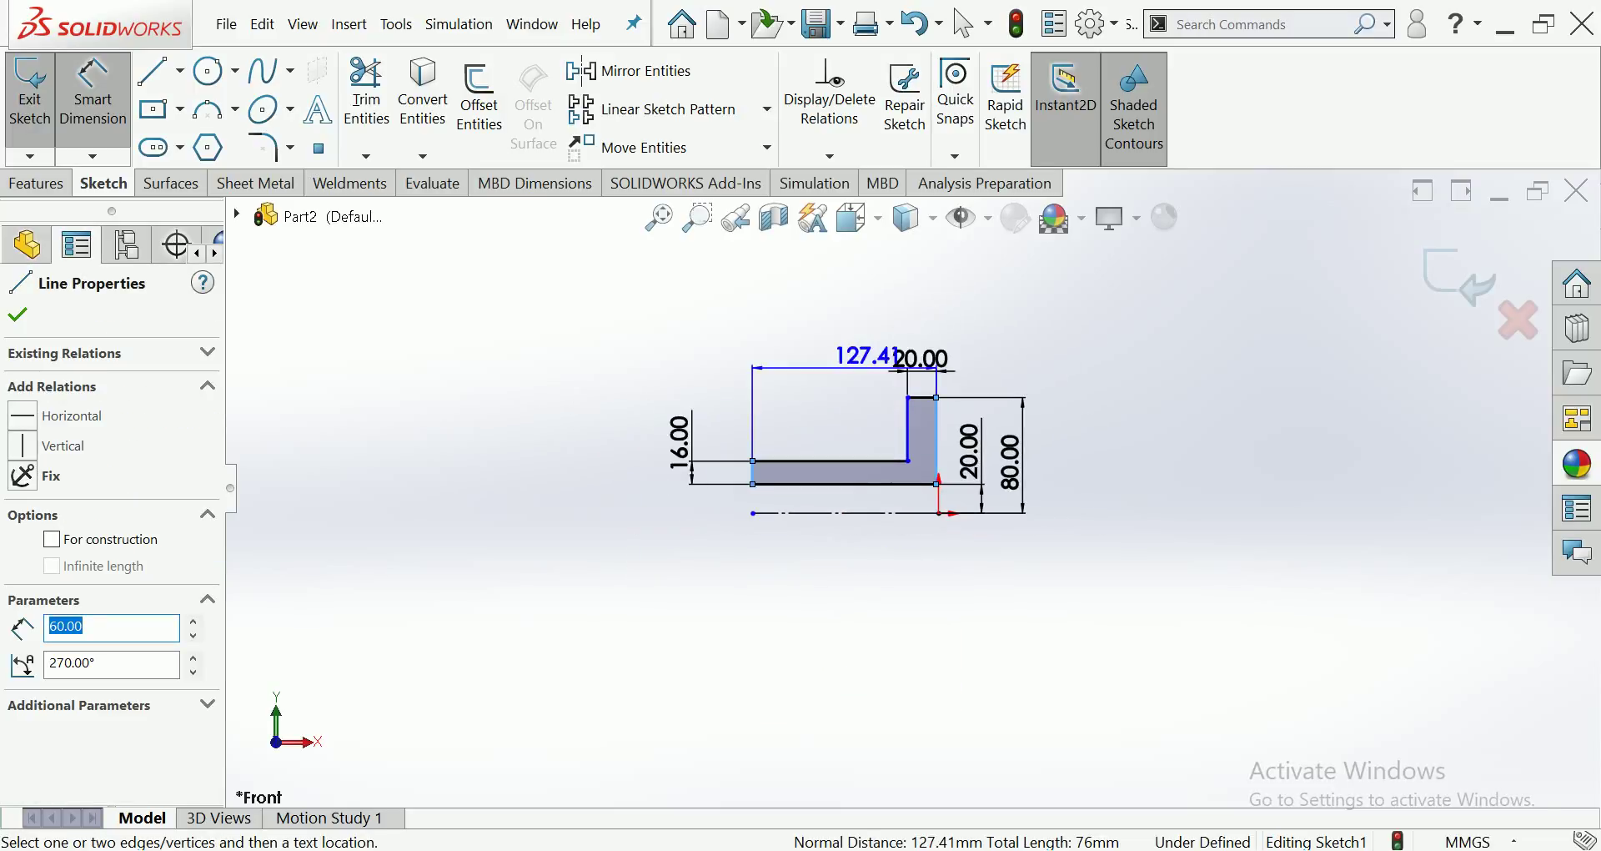
left_click(861, 307)
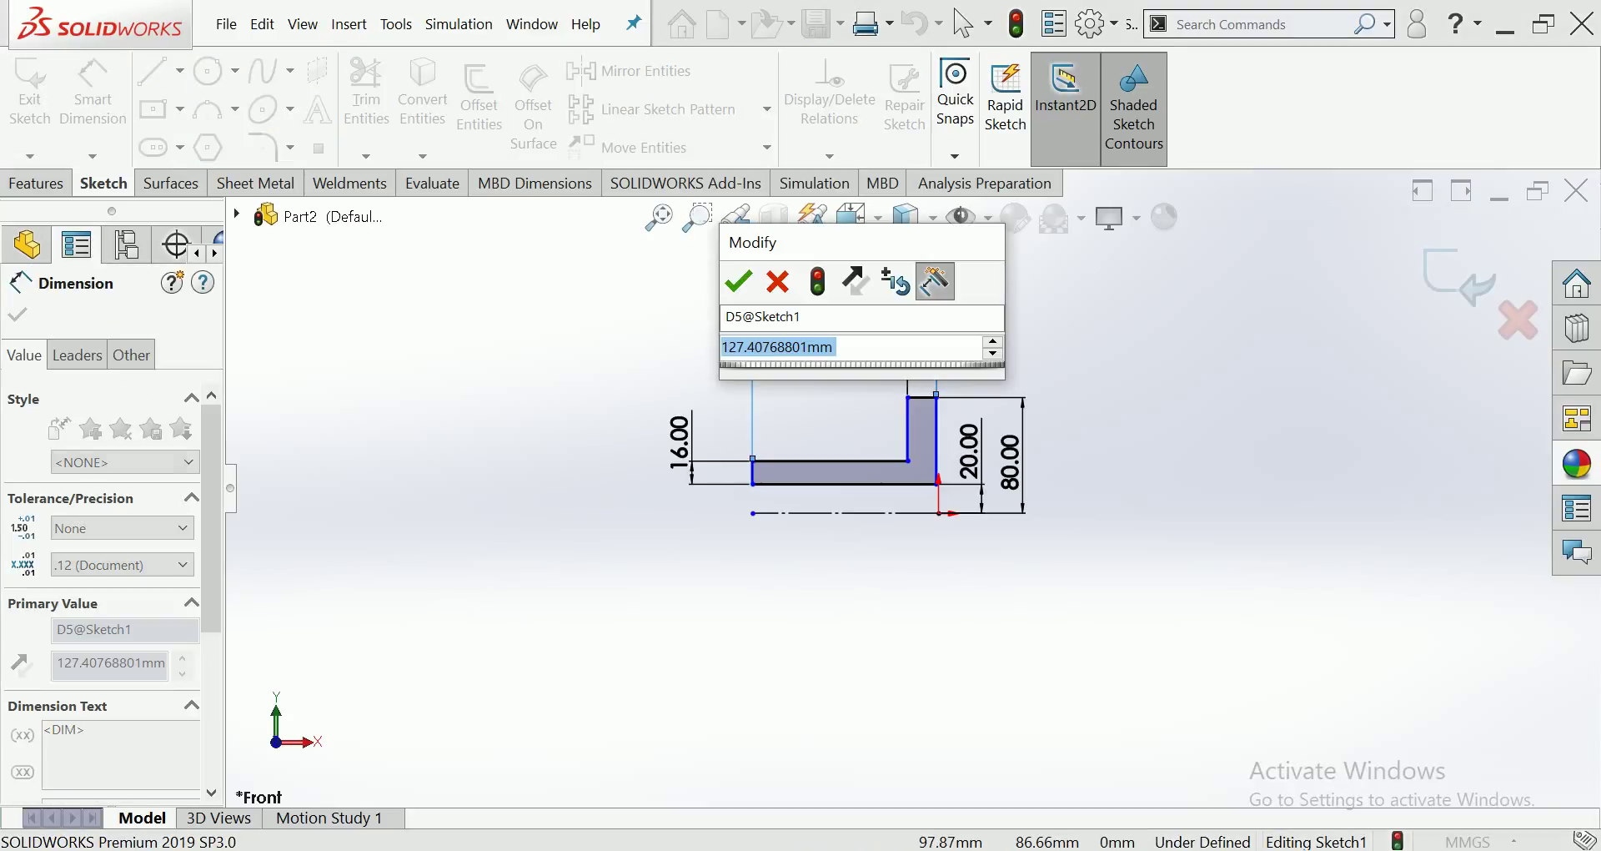
type("128")
key("Return")
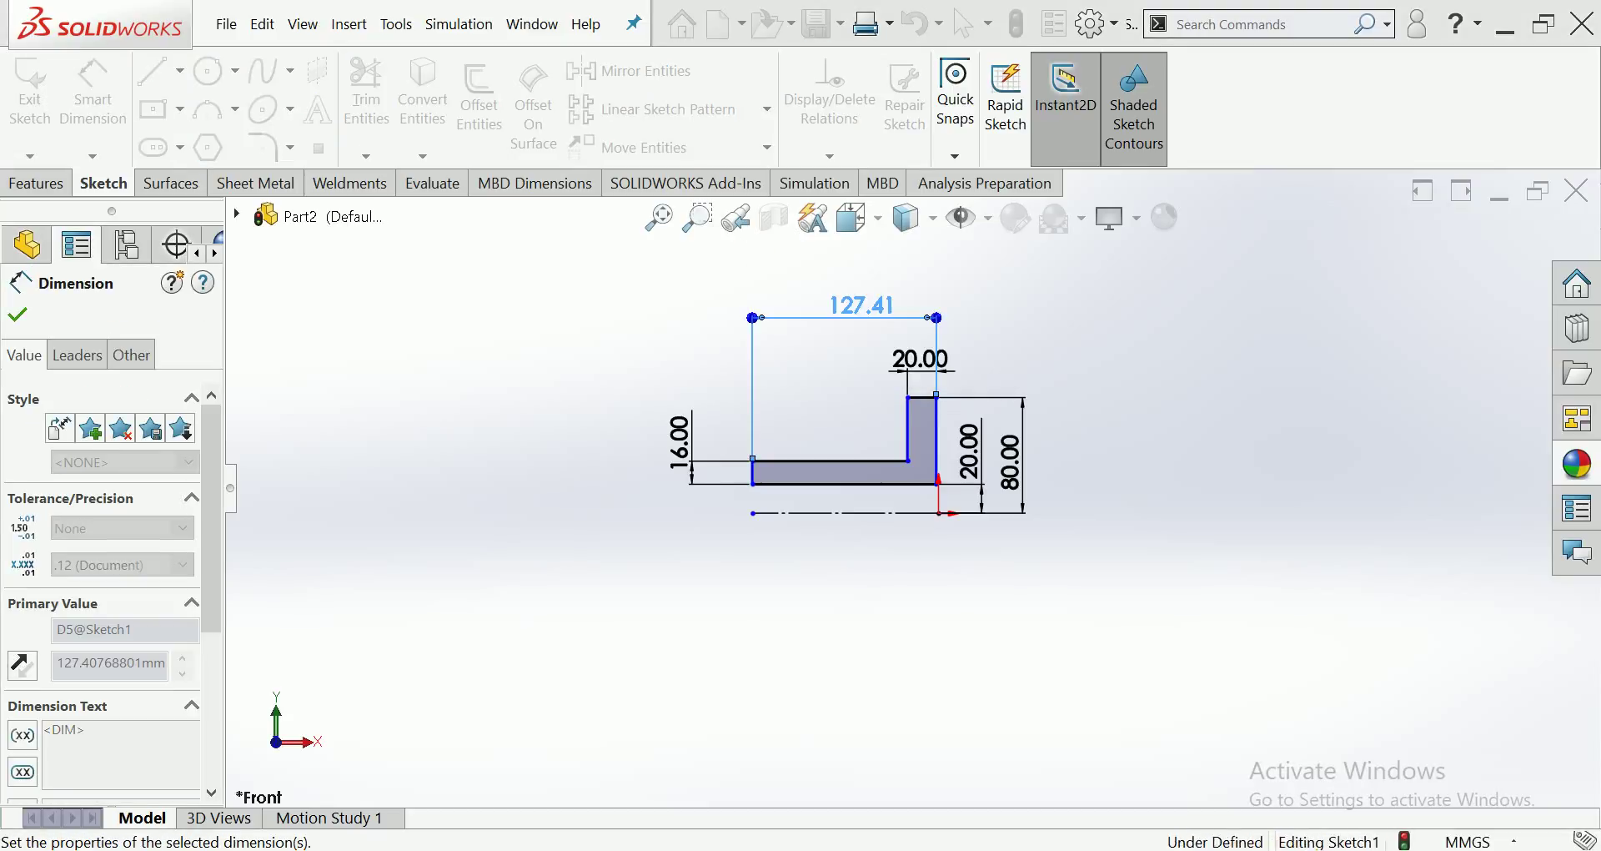
scroll(970, 506, "down", 3)
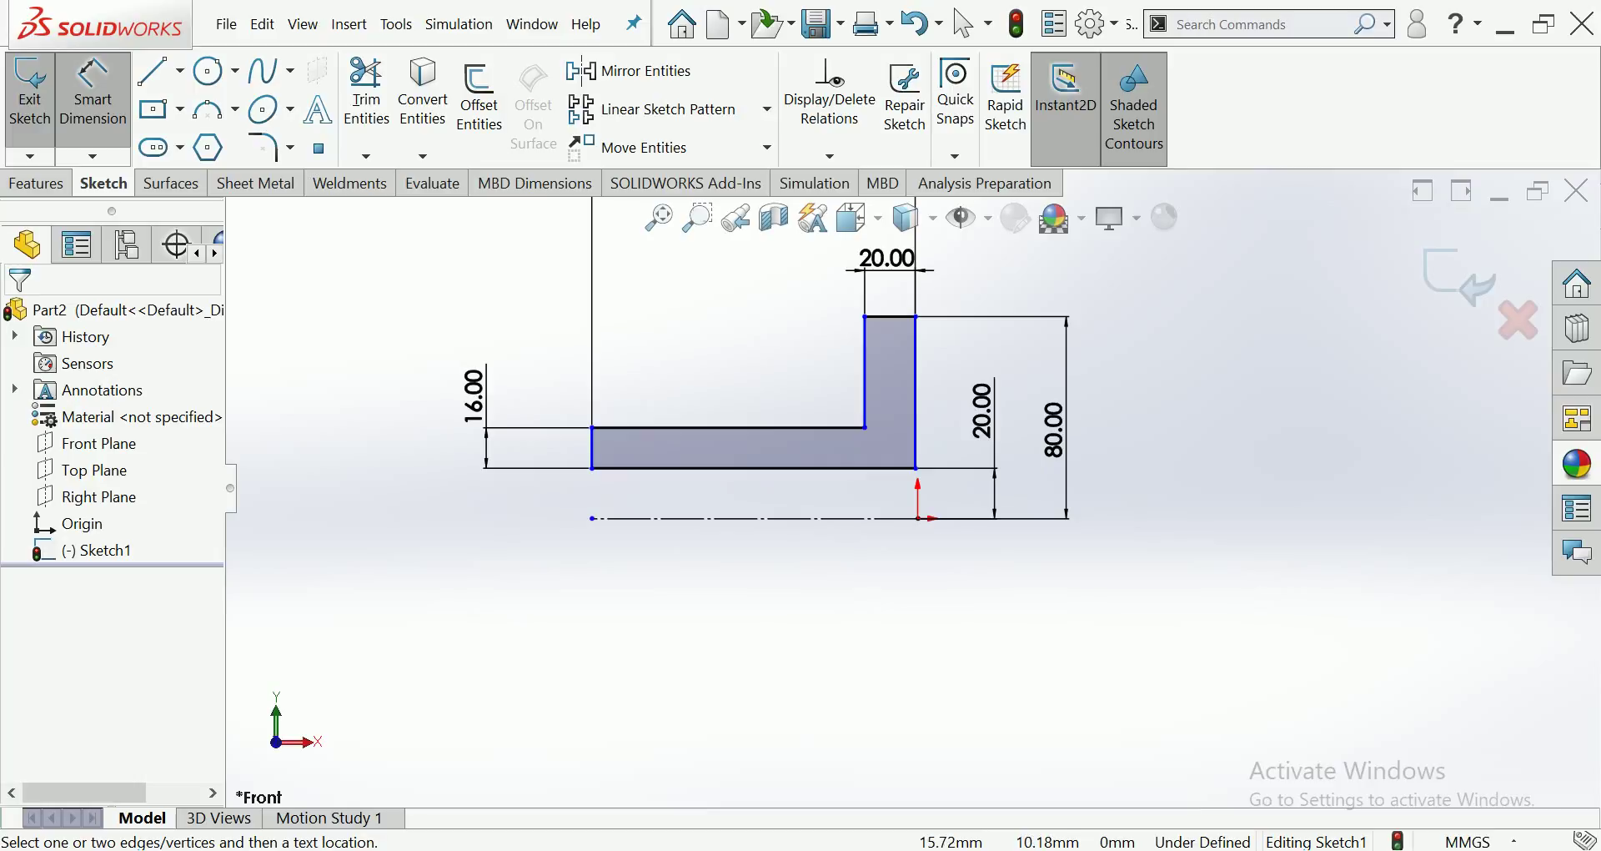
Step: Make the profile's right vertical edge coincident with the origin to fully define Sketch1
left_click(965, 25)
left_click(917, 388)
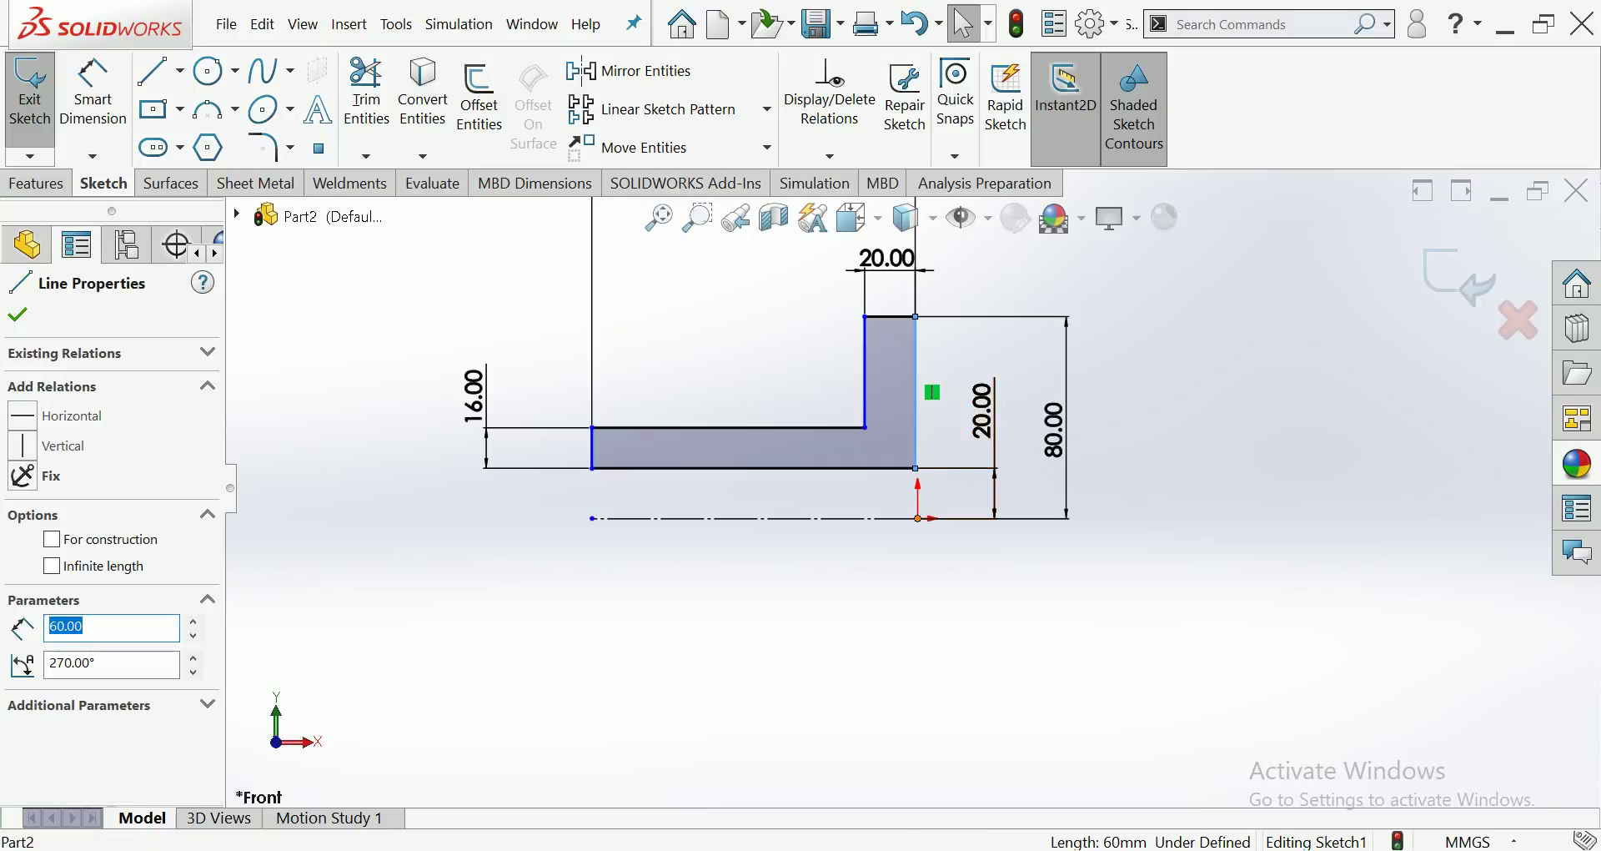
left_click(917, 518, "ctrl")
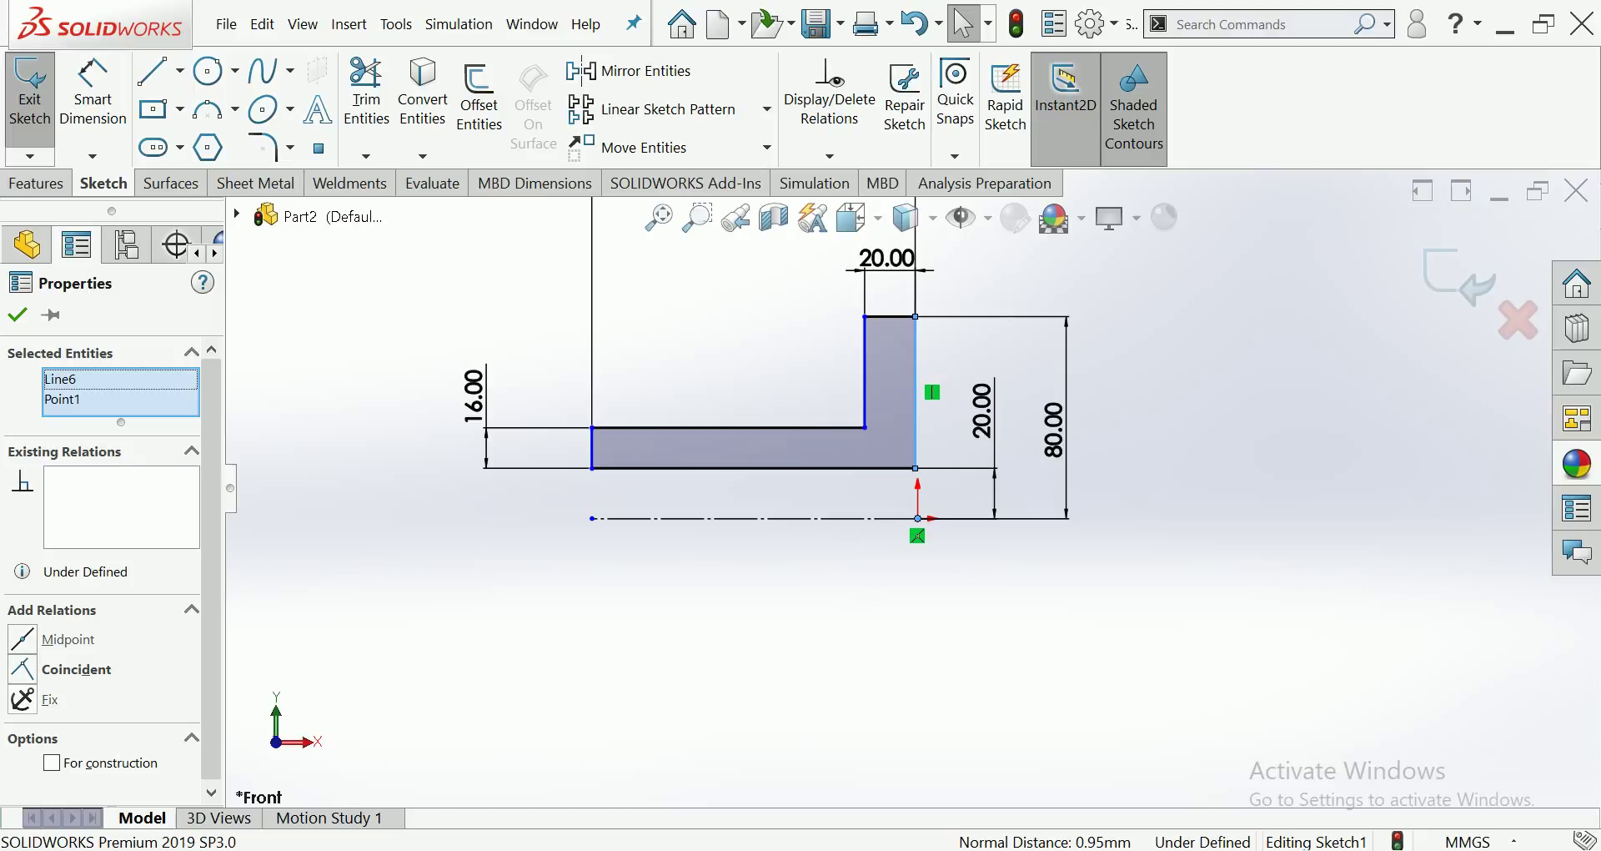
left_click(66, 669)
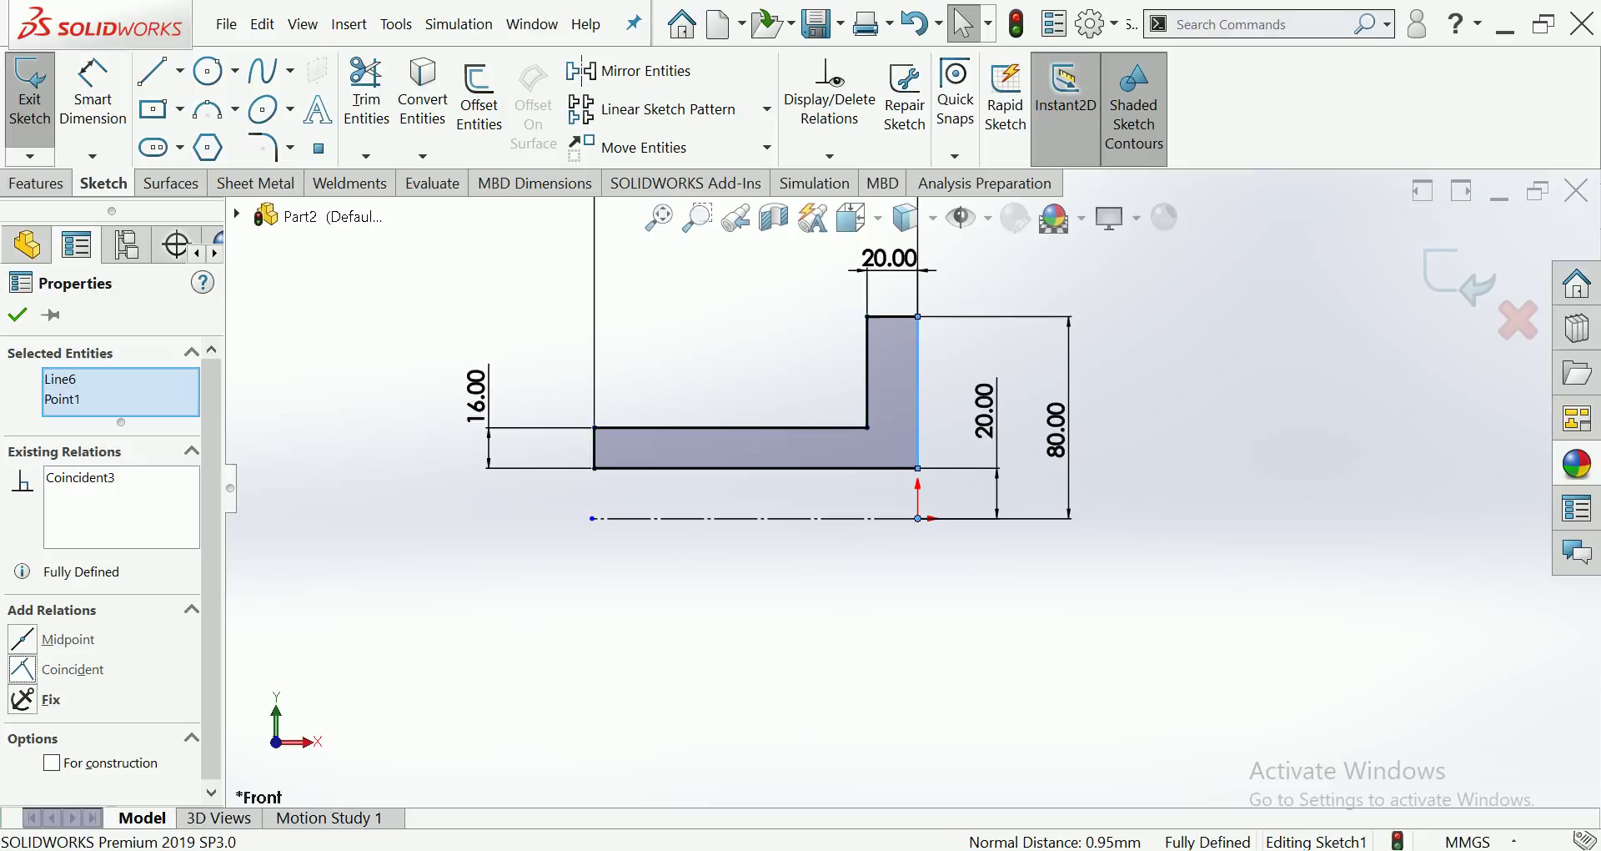
key("Escape")
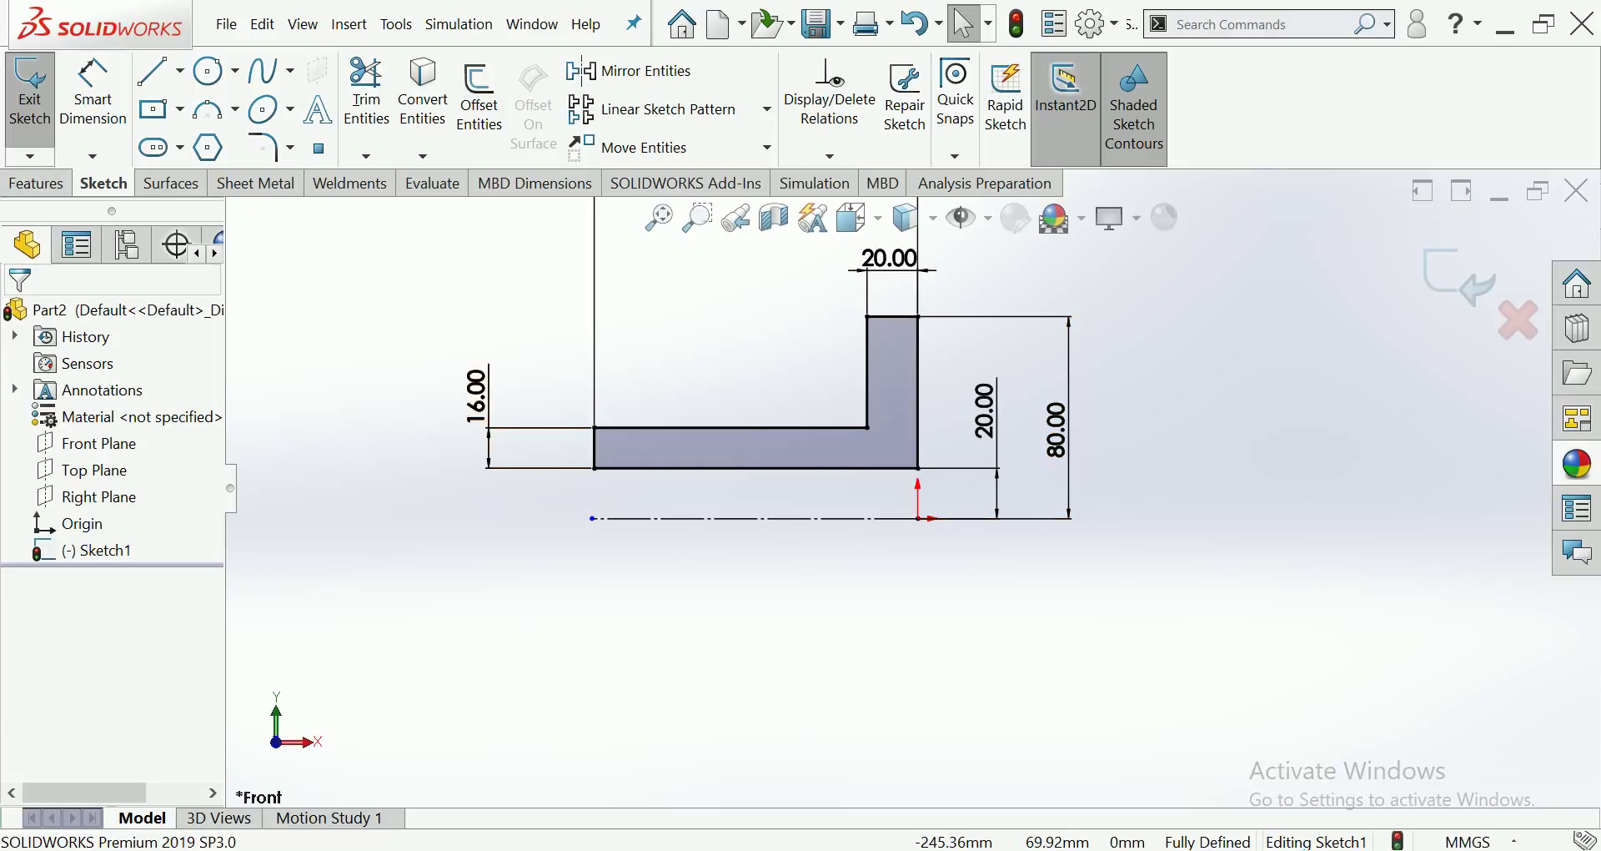
left_click(35, 183)
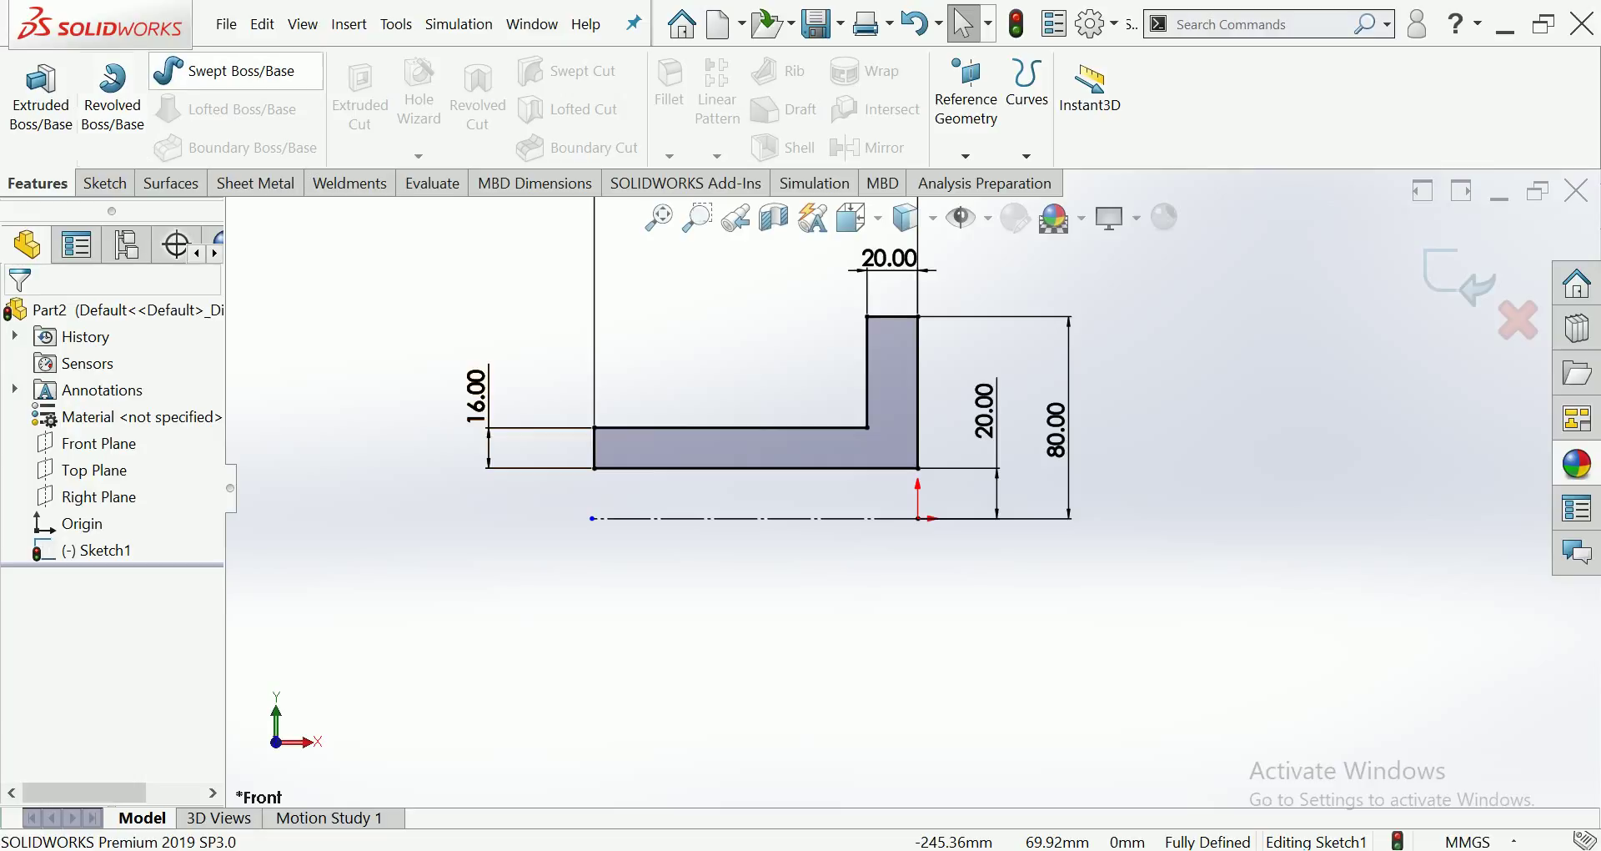
Step: Revolve the profile 360° about the centerline to create Revolve1
left_click(112, 92)
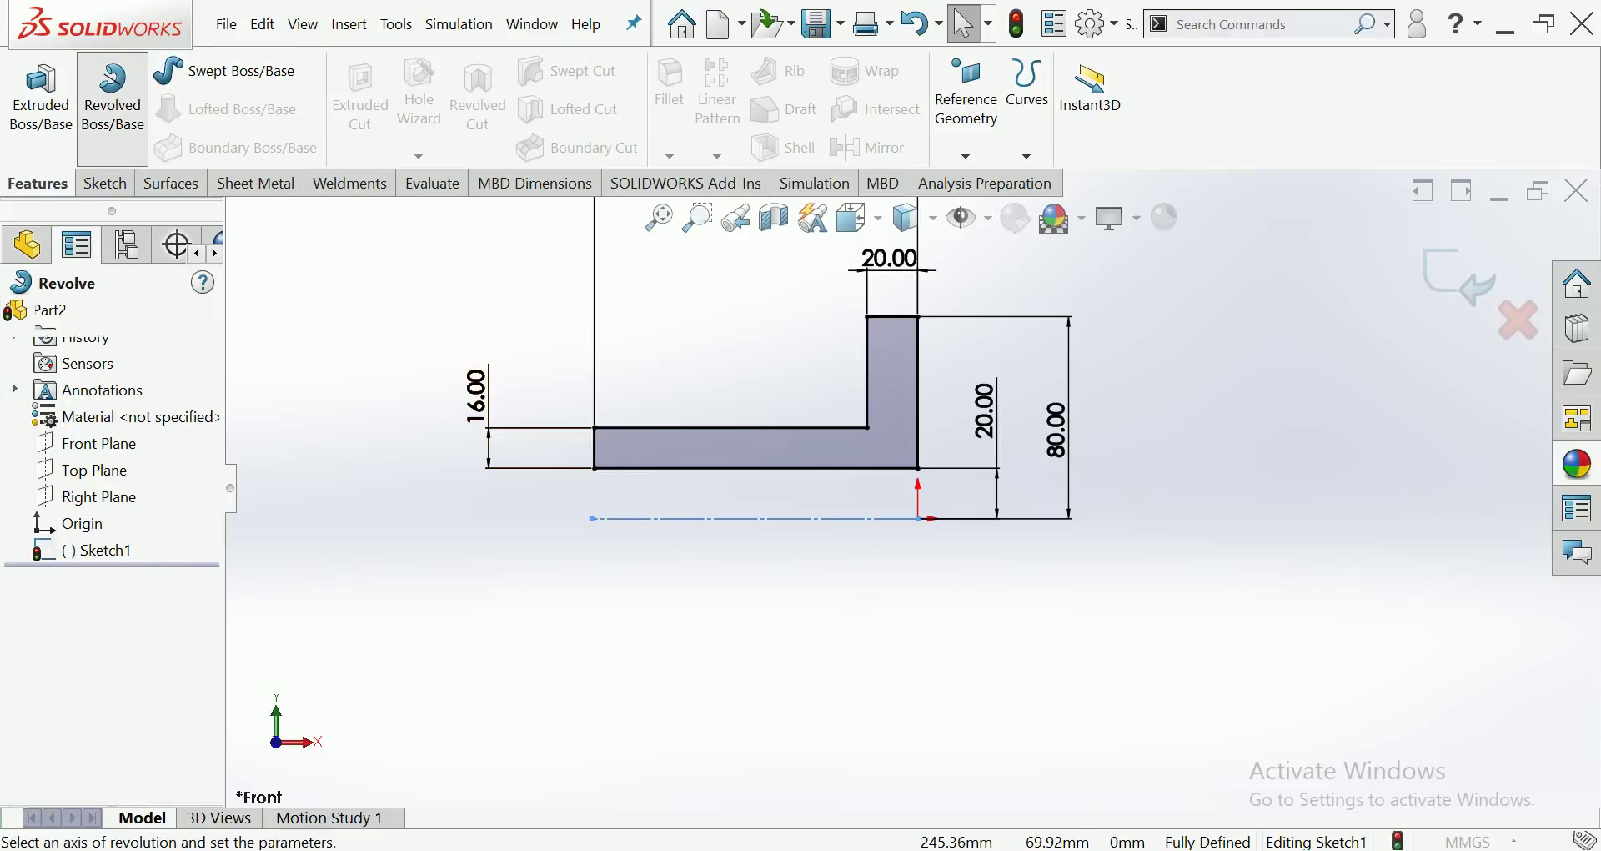
key("Return")
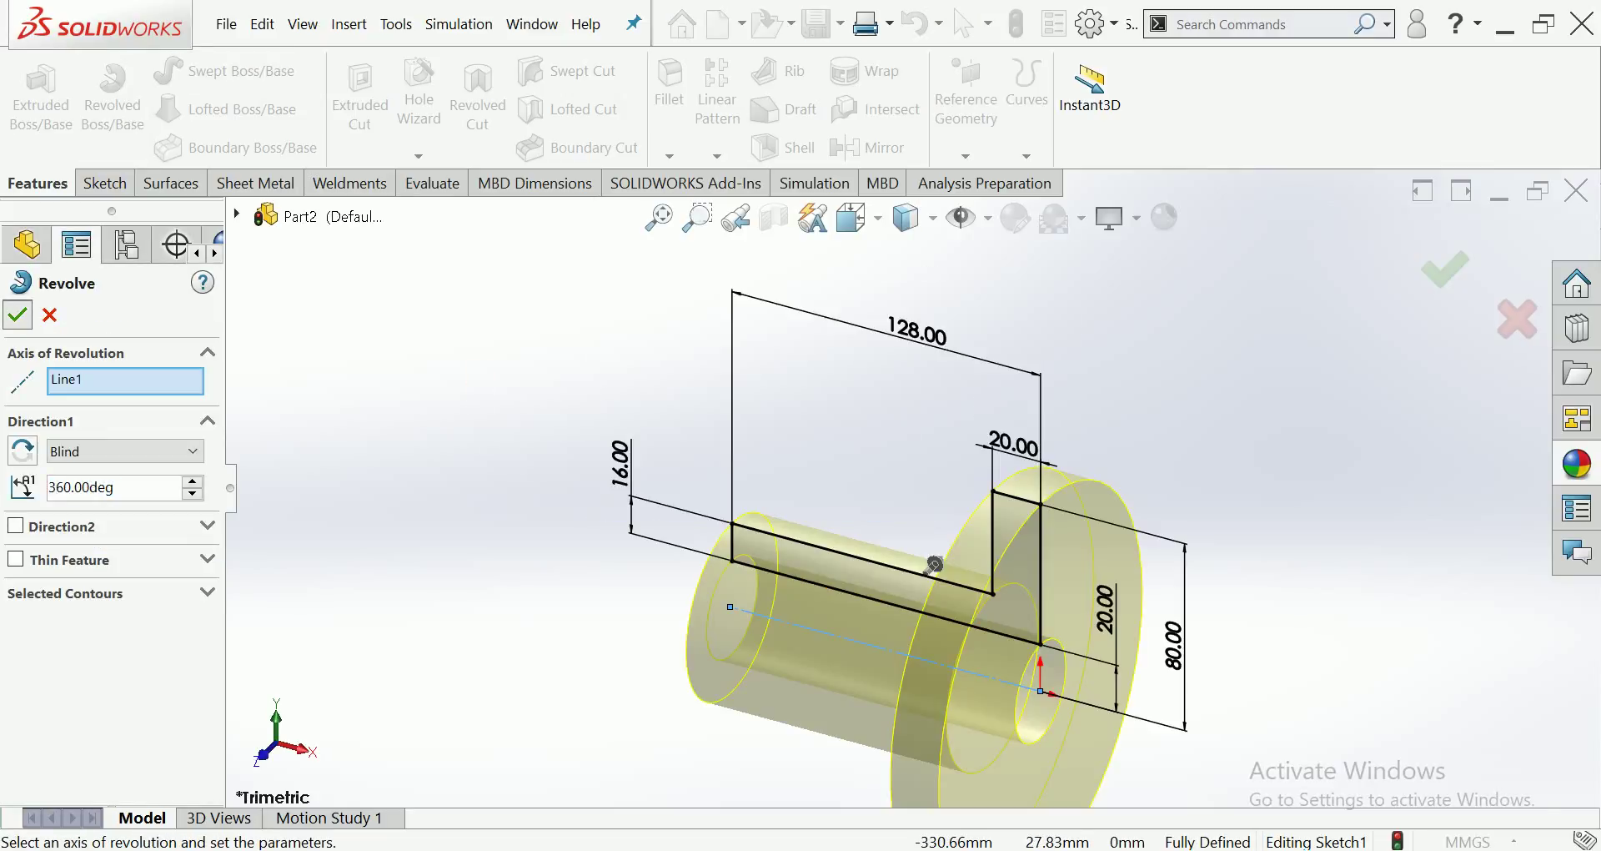
middle_click_drag(1075, 567, 986, 531)
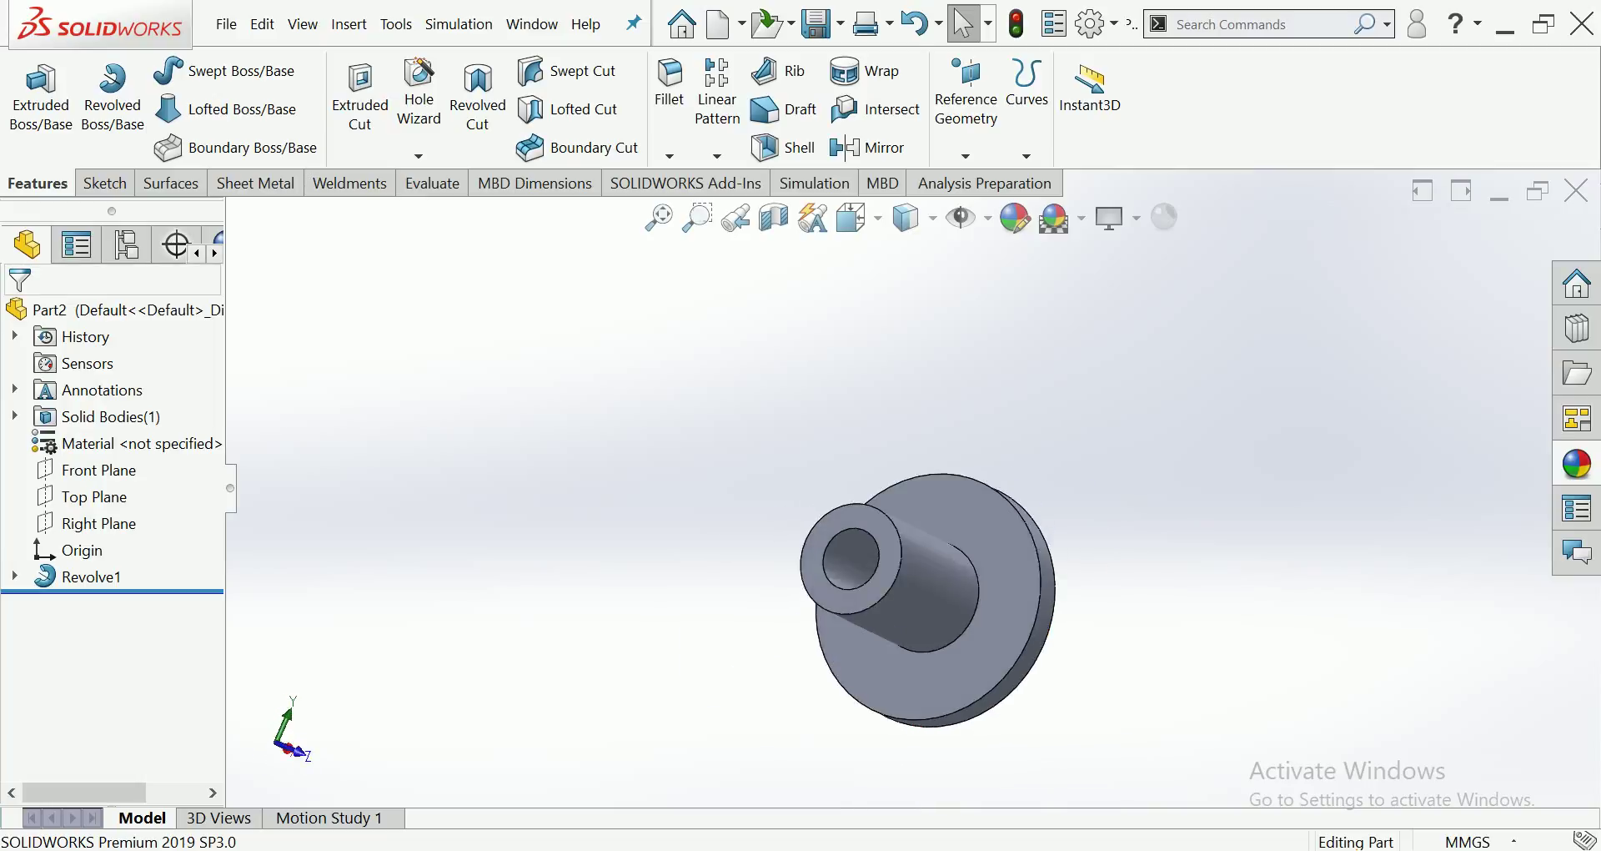
Step: Start a sketch on the flange face, view it normal, then discard the empty Sketch2
left_click(987, 531)
left_click(1075, 443)
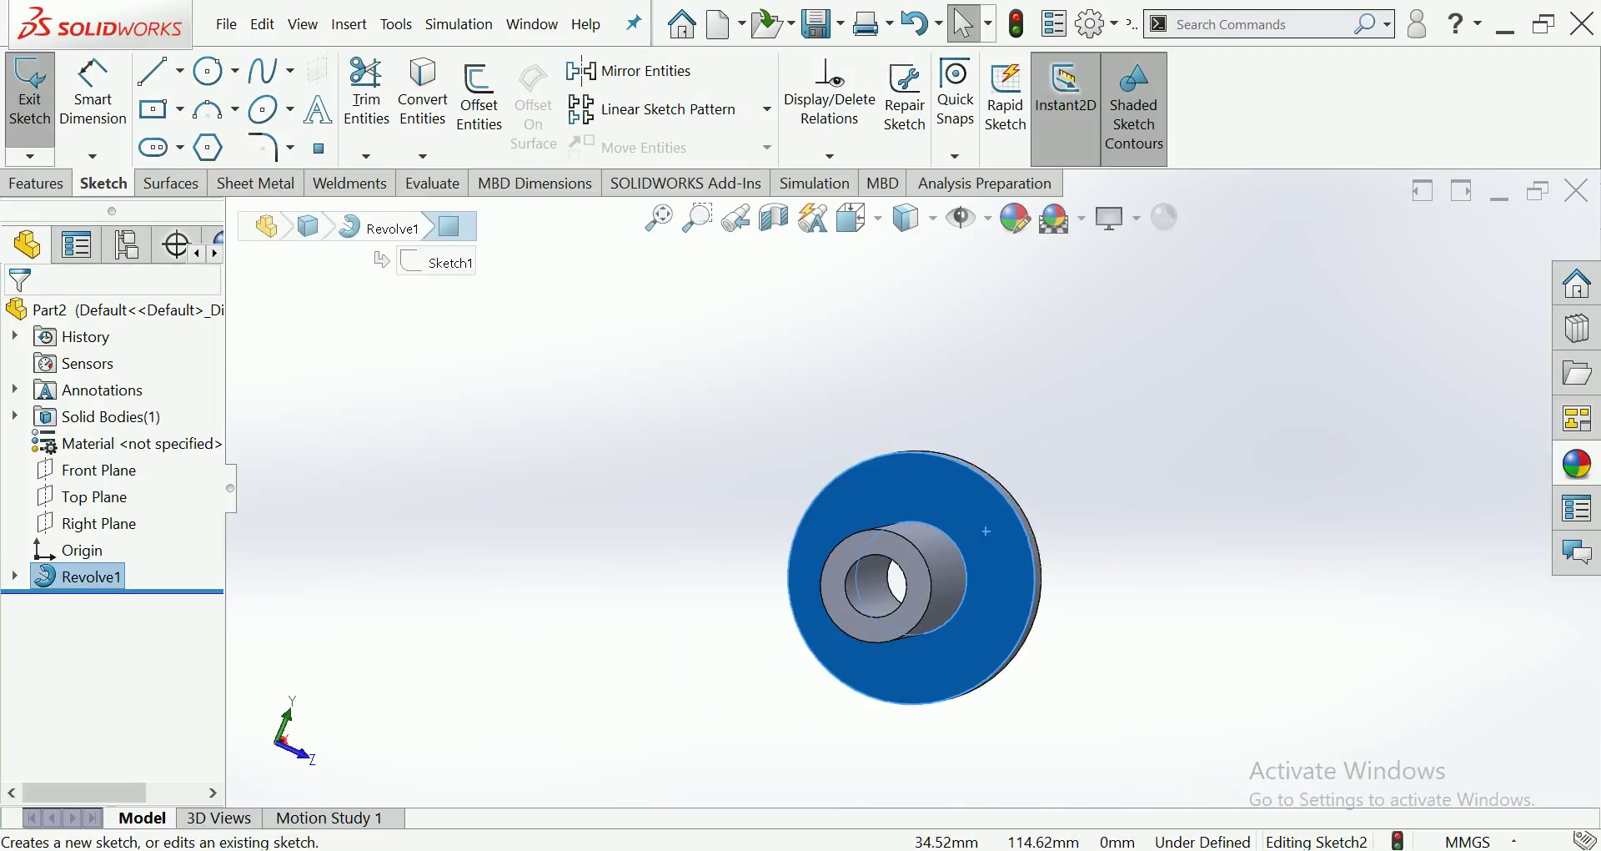
left_click(851, 218)
left_click(1011, 377)
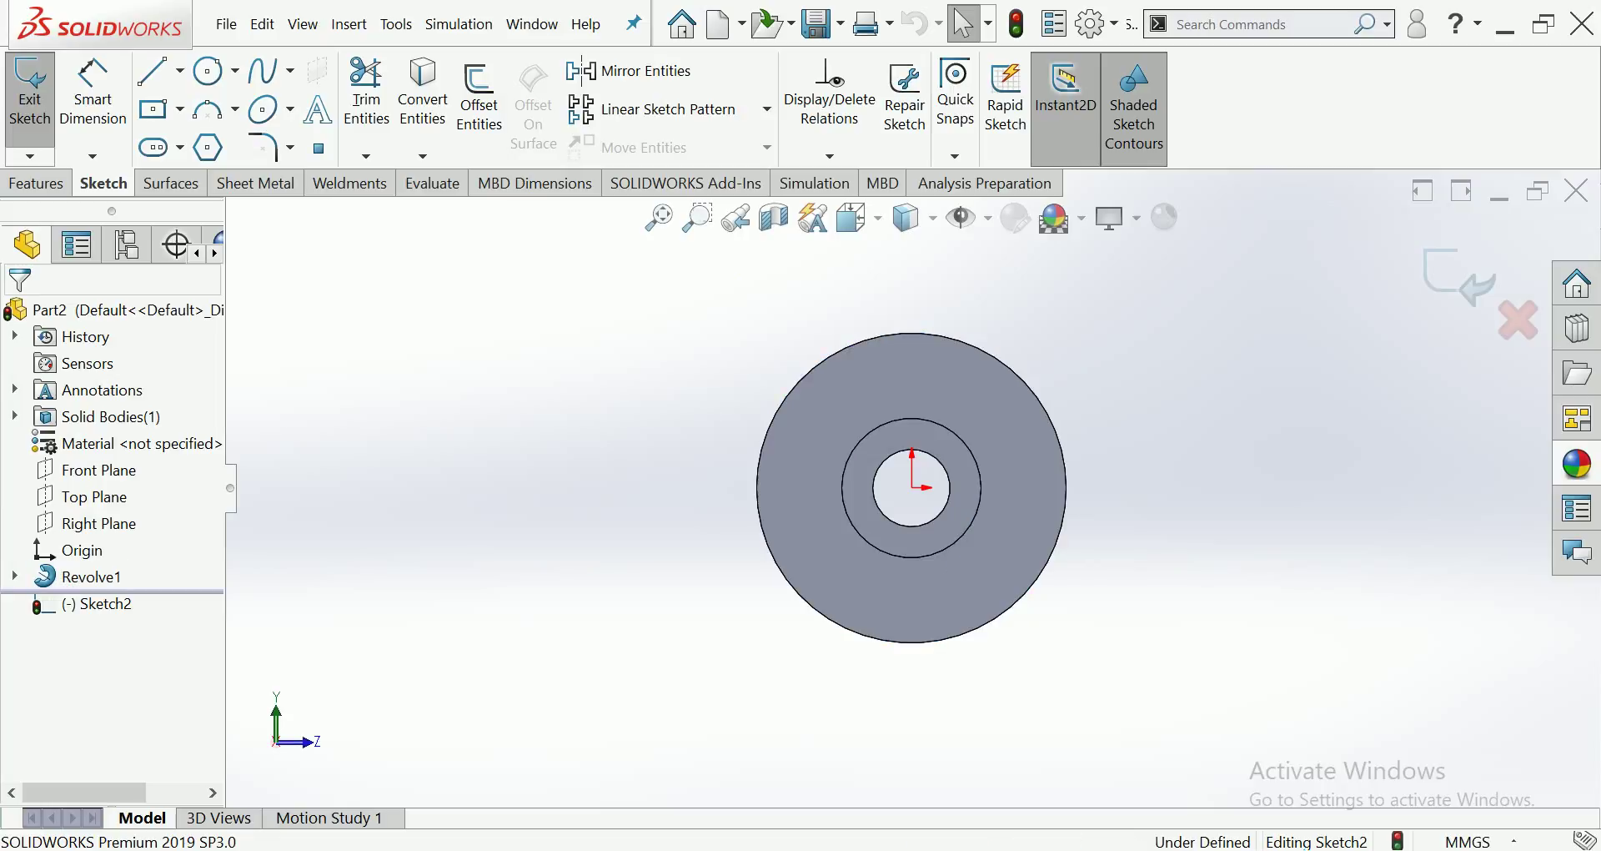
middle_click_drag(834, 483, 959, 400)
middle_click_drag(918, 468, 834, 484)
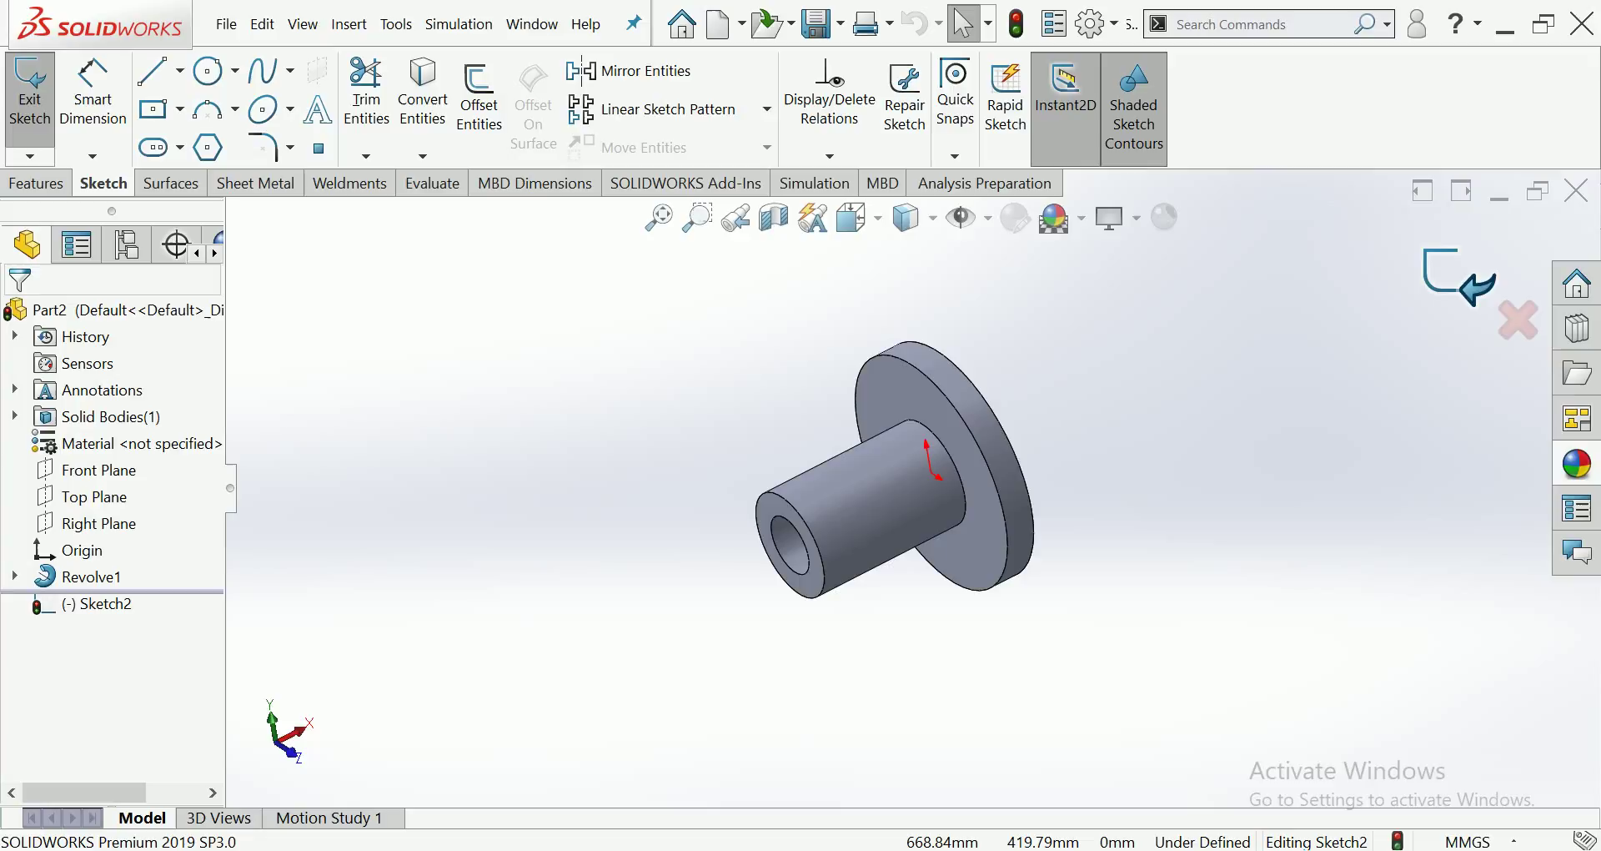
left_click(1518, 320)
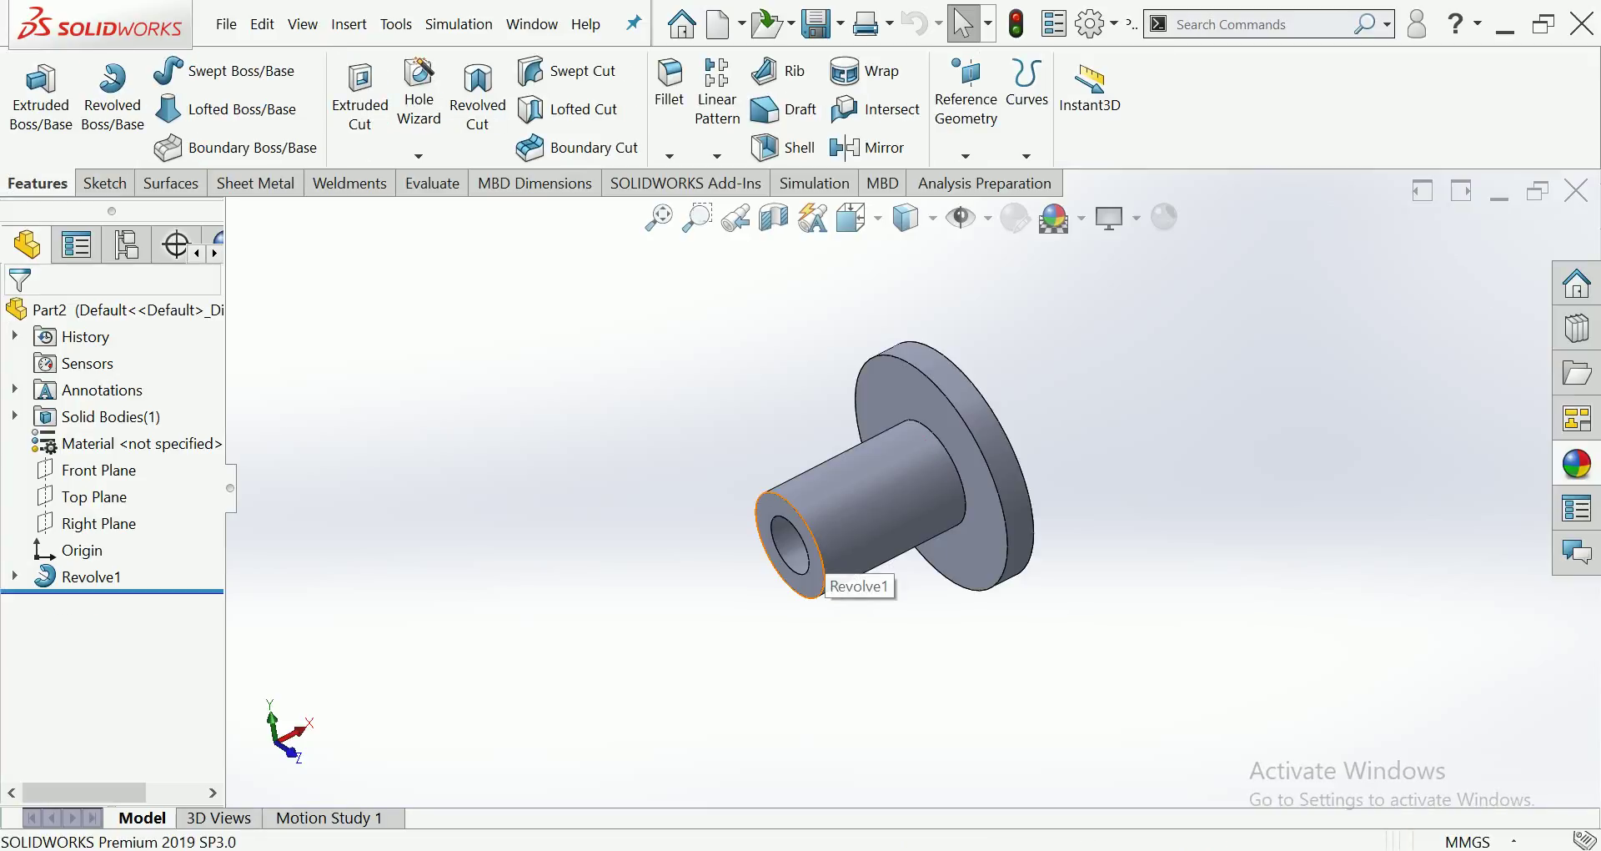
Step: Add a 5 mm × 45° chamfer to the boss's front end edge
left_click(814, 571)
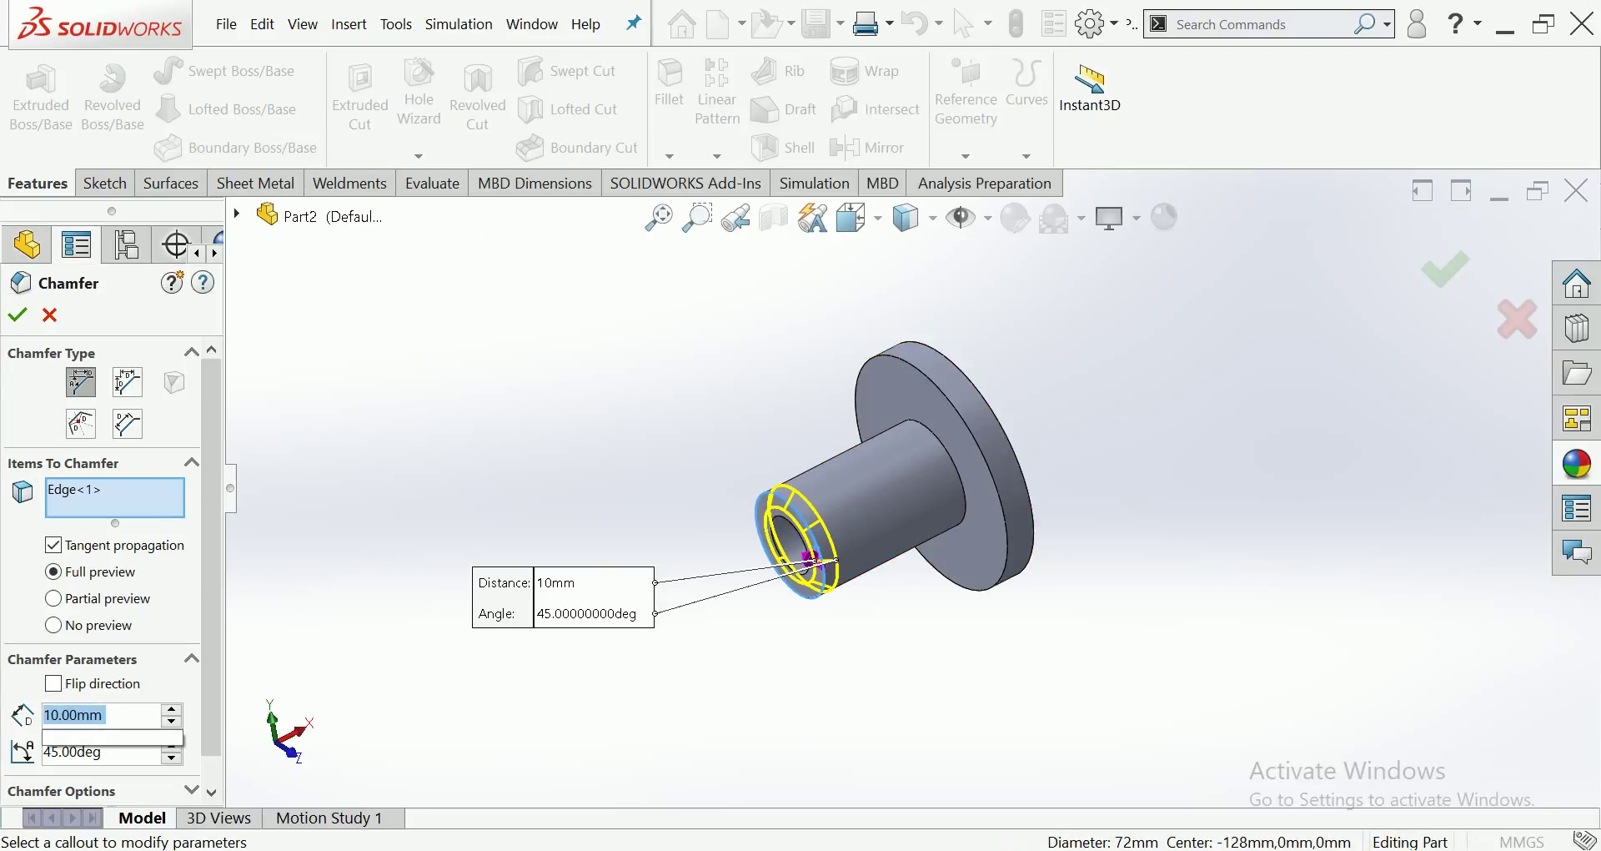
type("5")
key("Return")
middle_click_drag(818, 509, 837, 498)
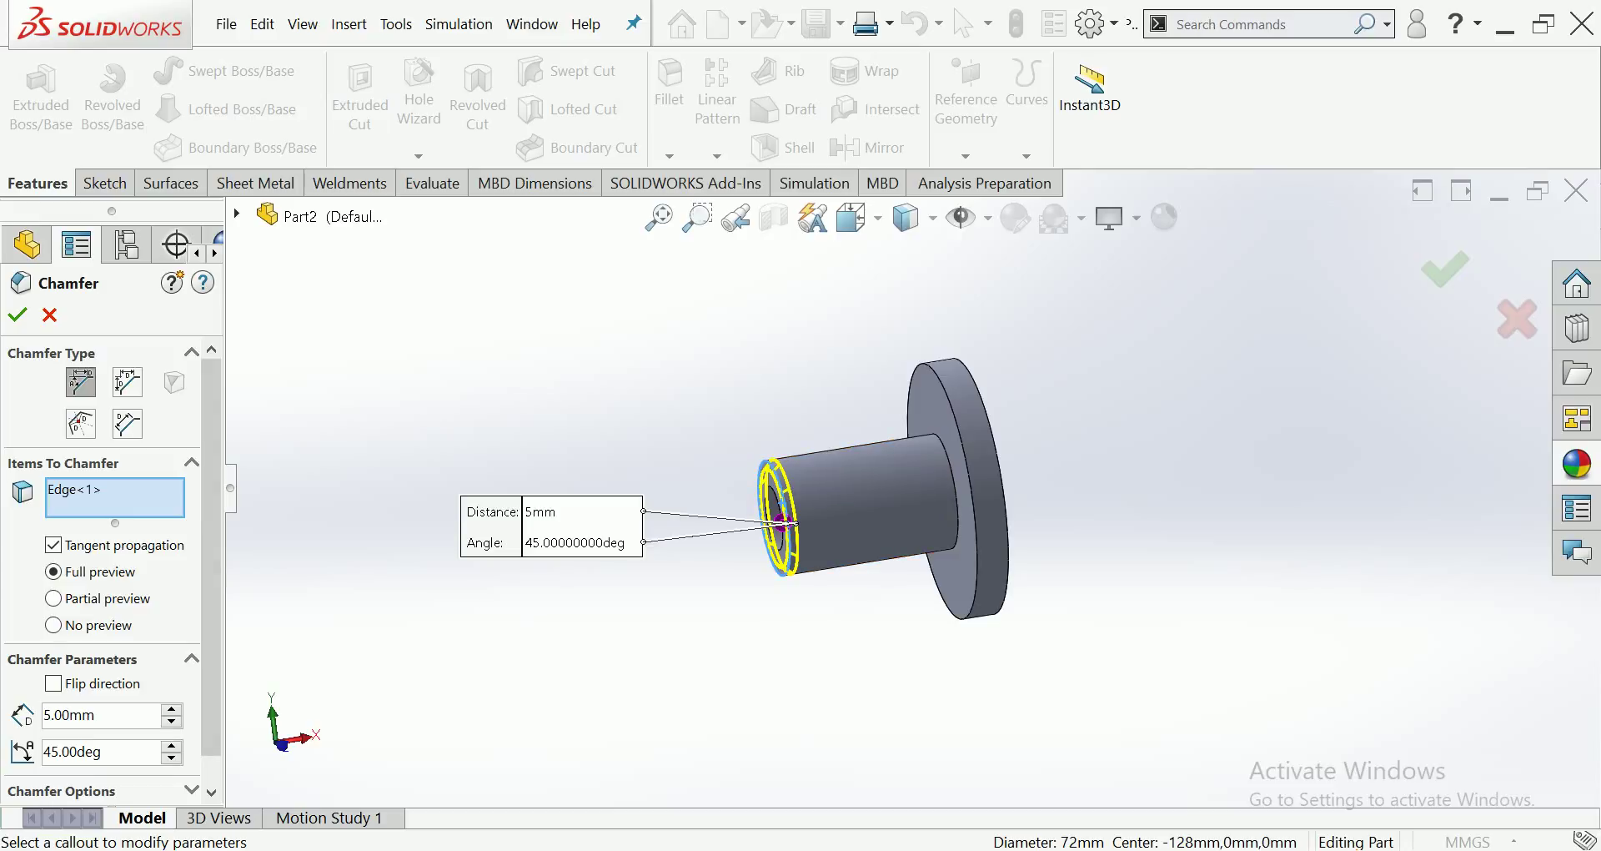
key("Return")
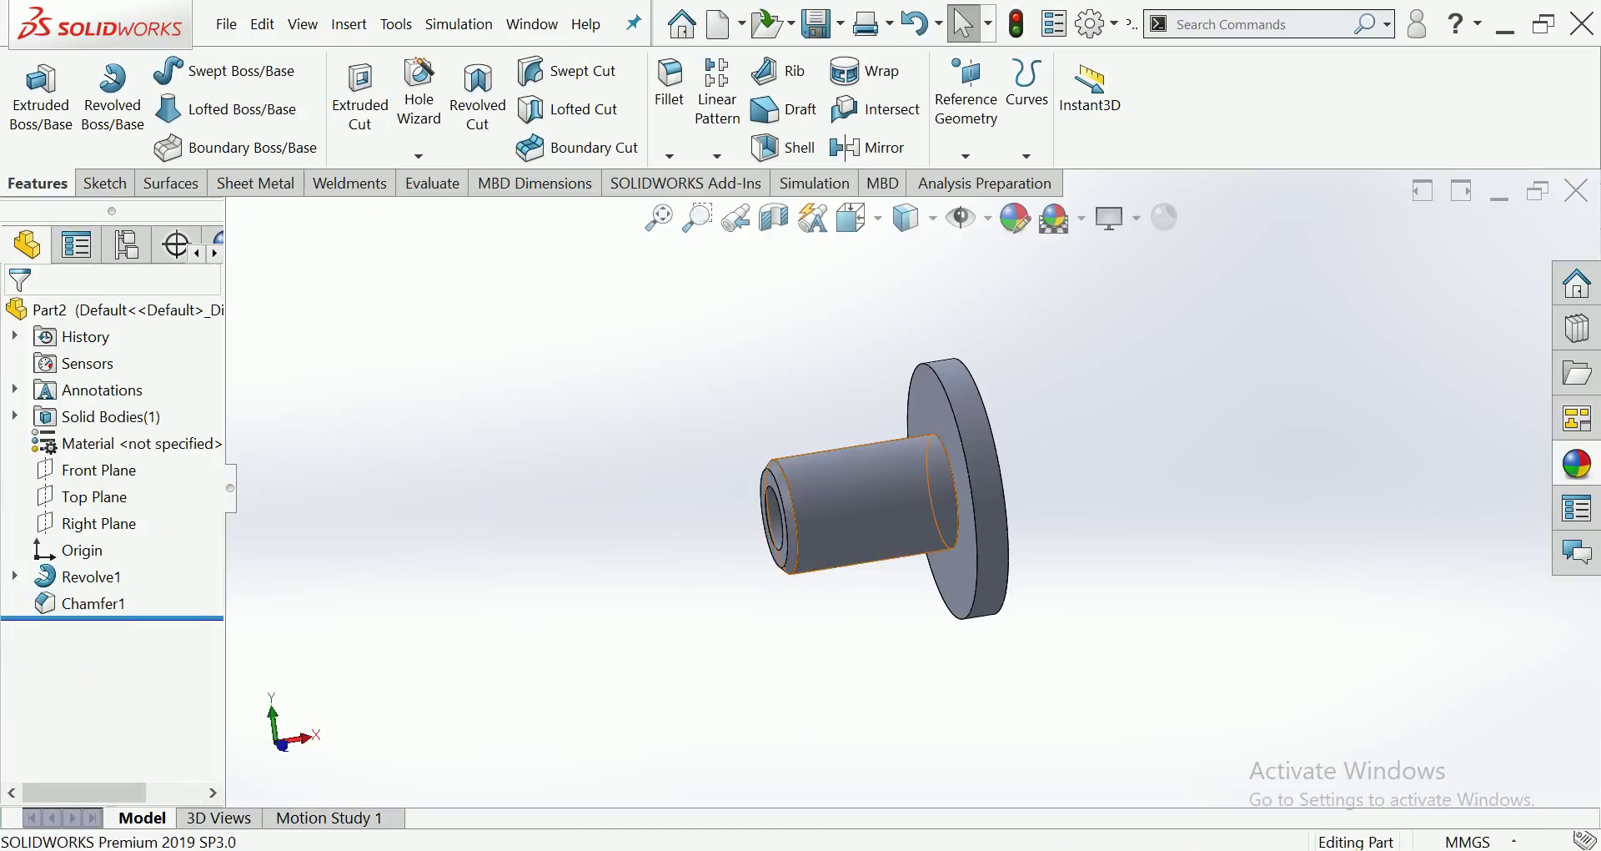
middle_click_drag(834, 500, 884, 475)
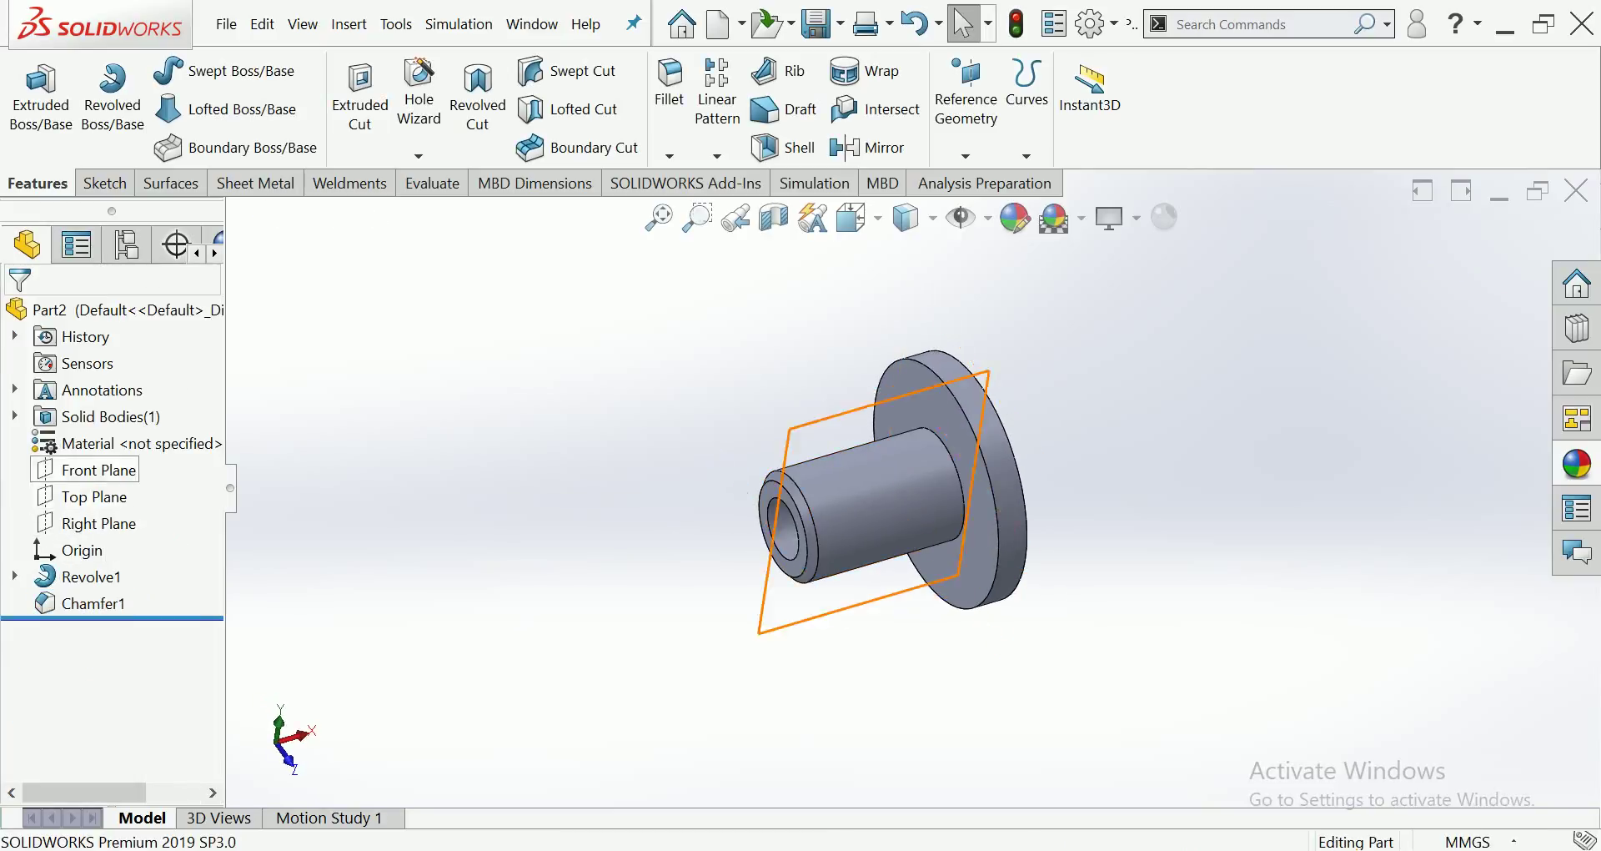
Step: Sketch on the Top Plane viewed normal, drawing a centerline from the flange face along the boss
left_click(93, 496)
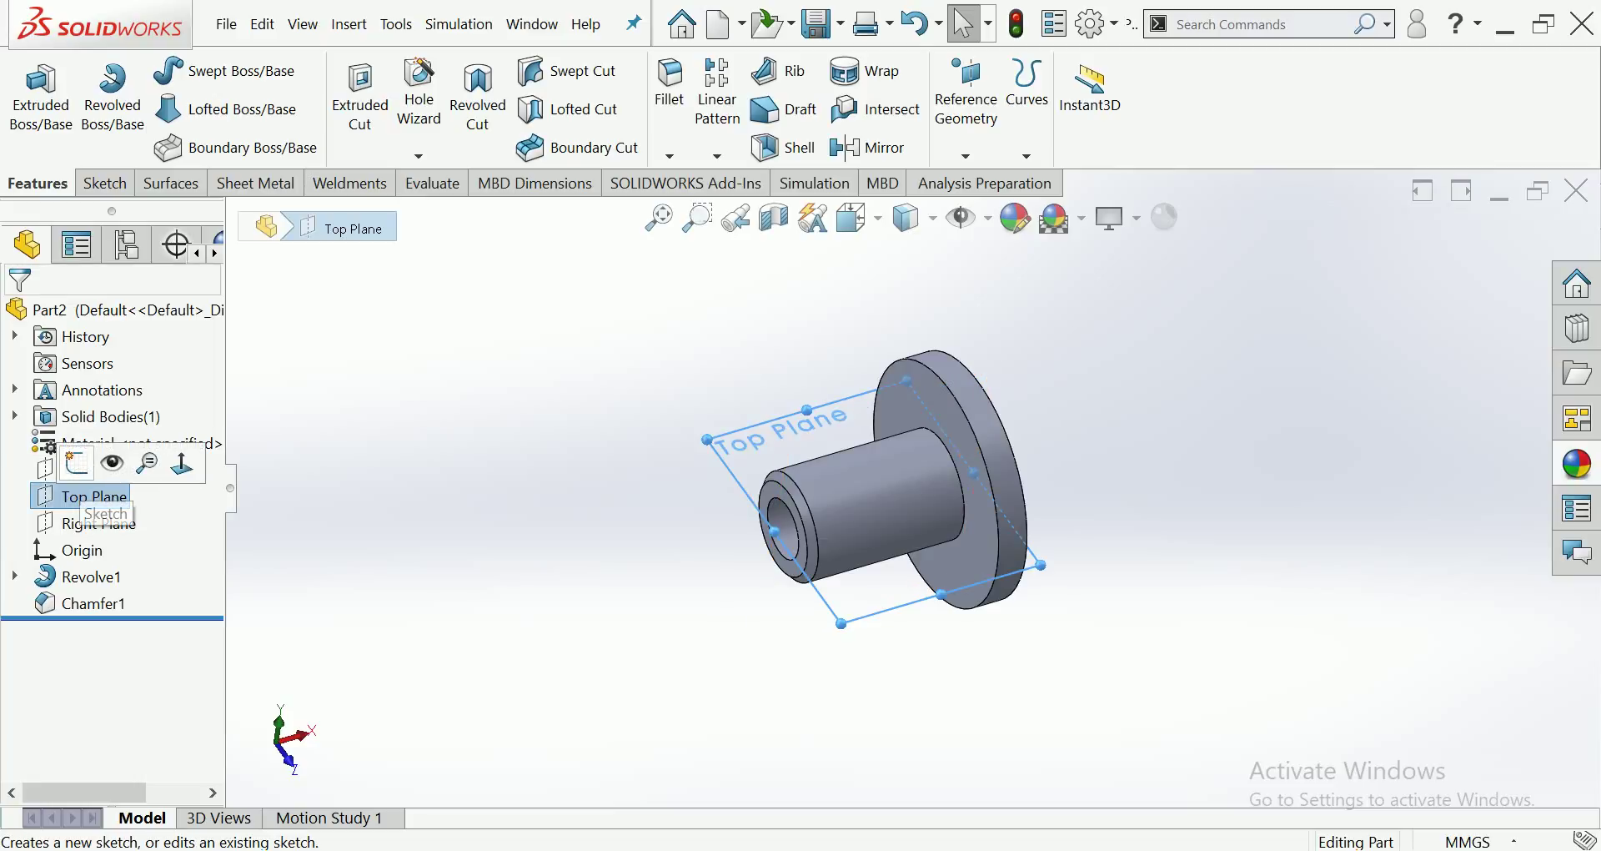
left_click(108, 457)
left_click(852, 217)
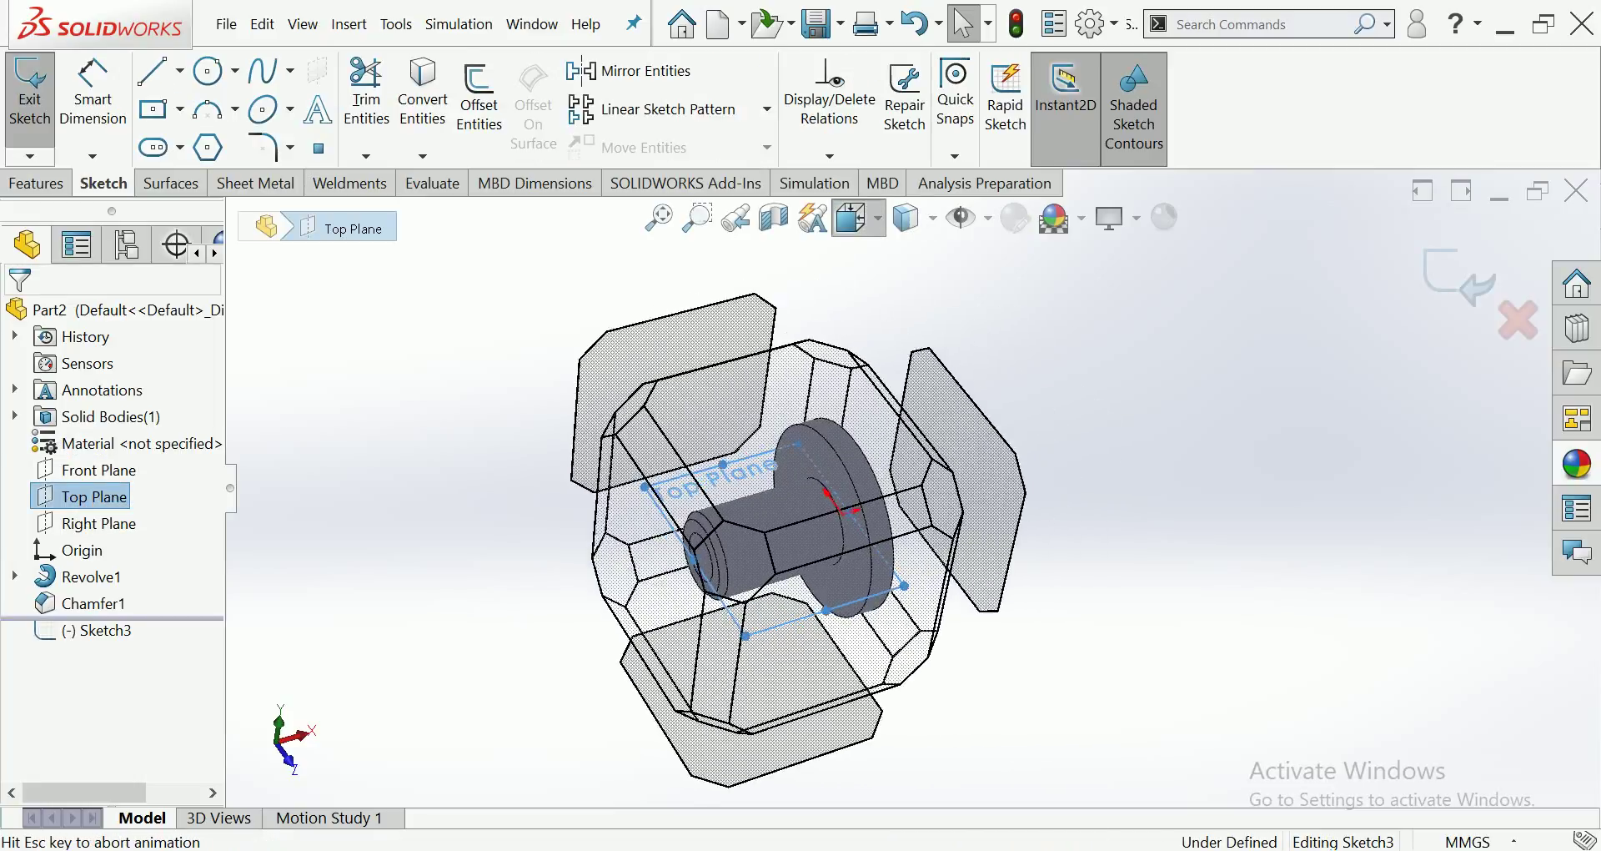
left_click(1013, 378)
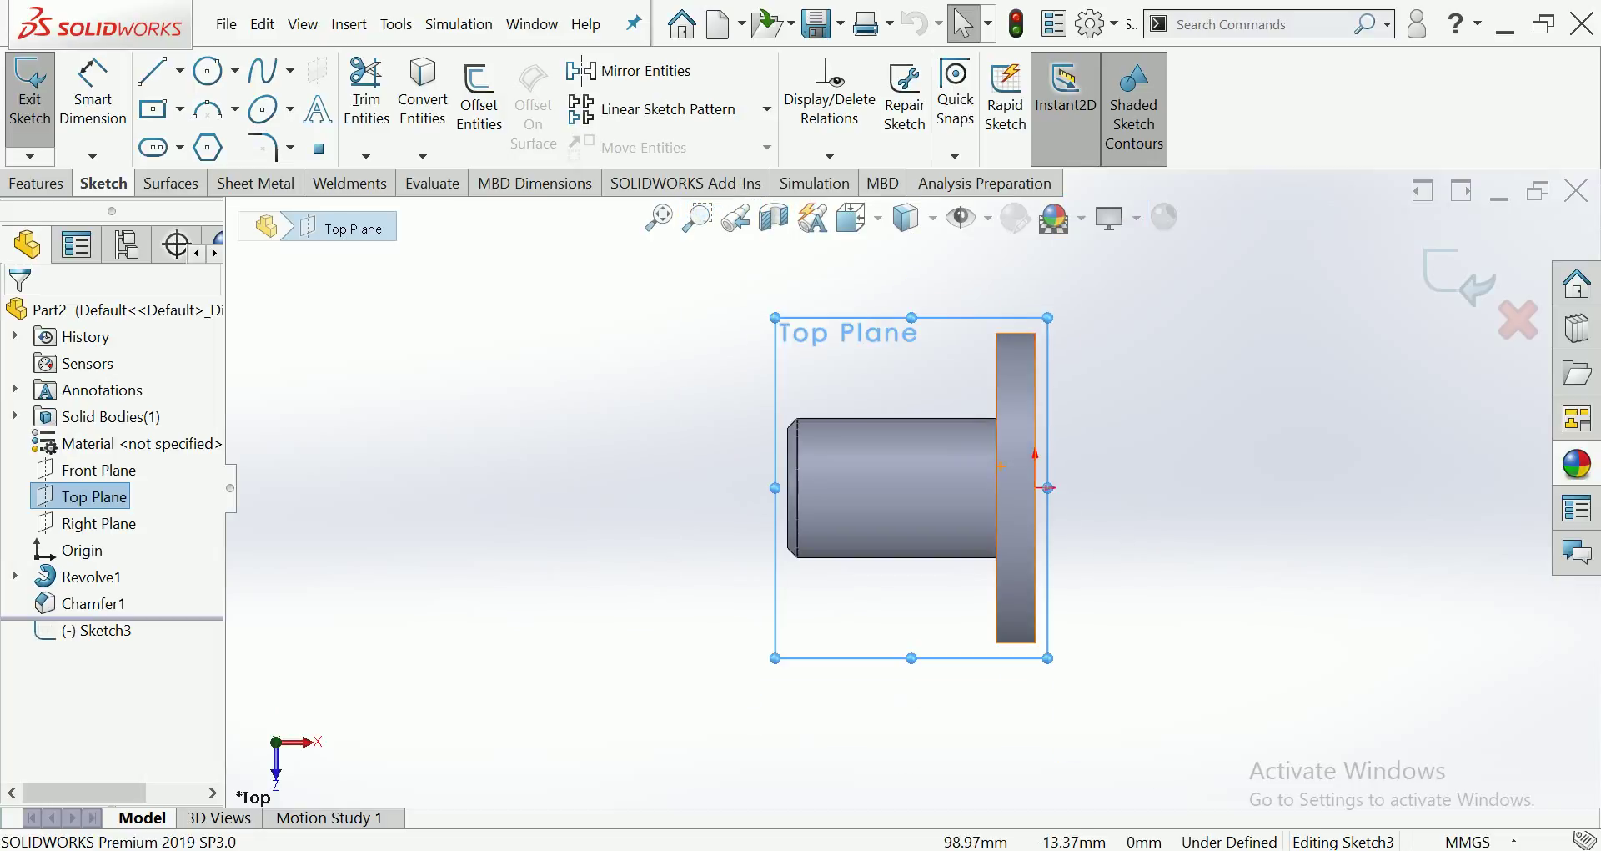
left_click(180, 70)
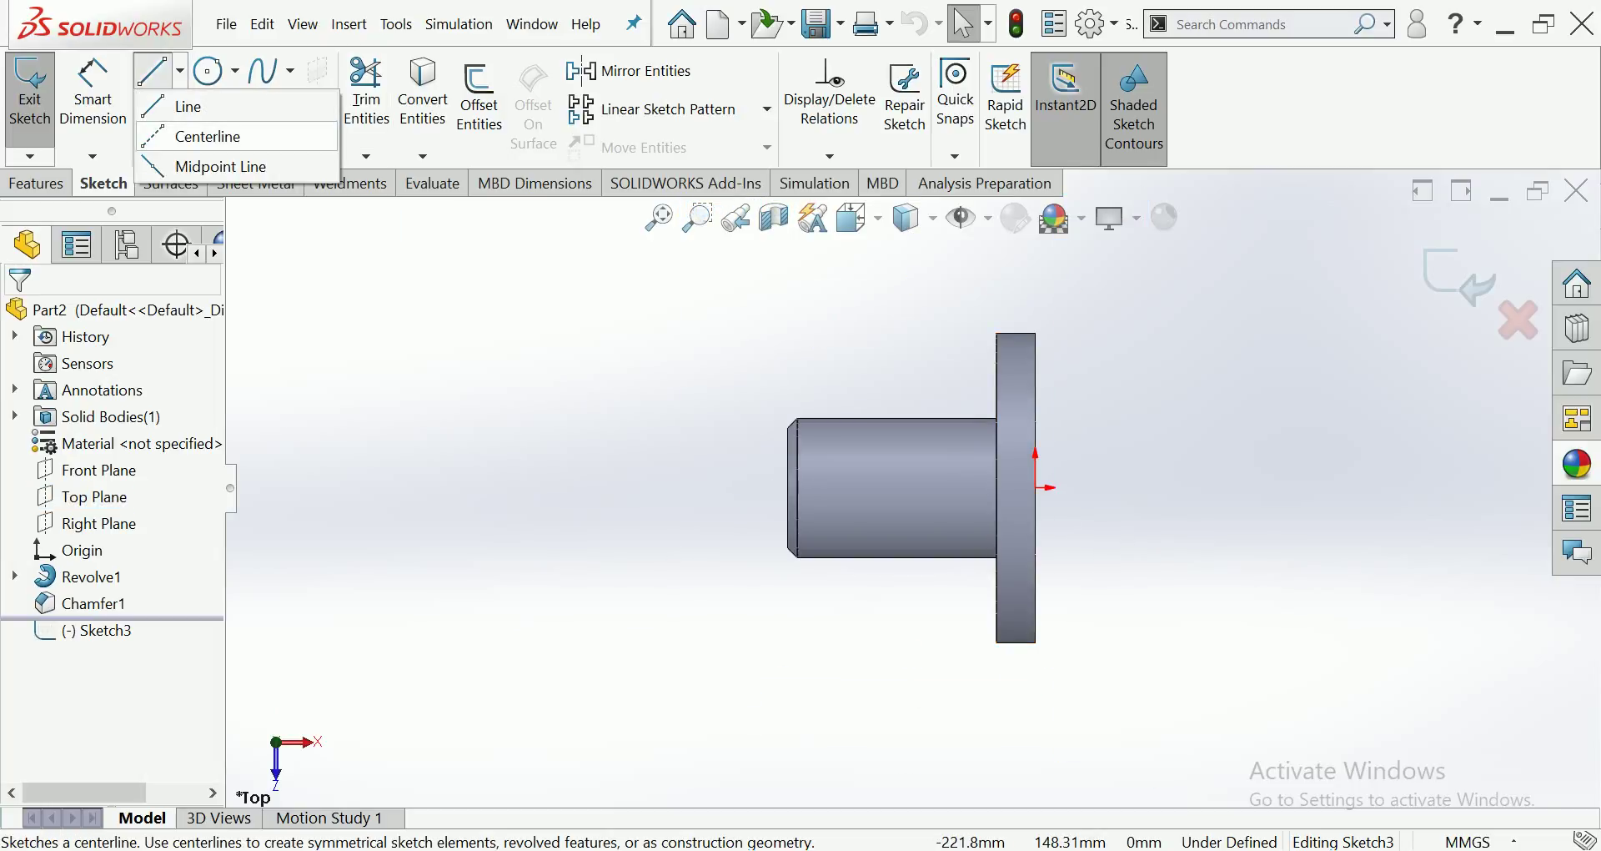
left_click(200, 133)
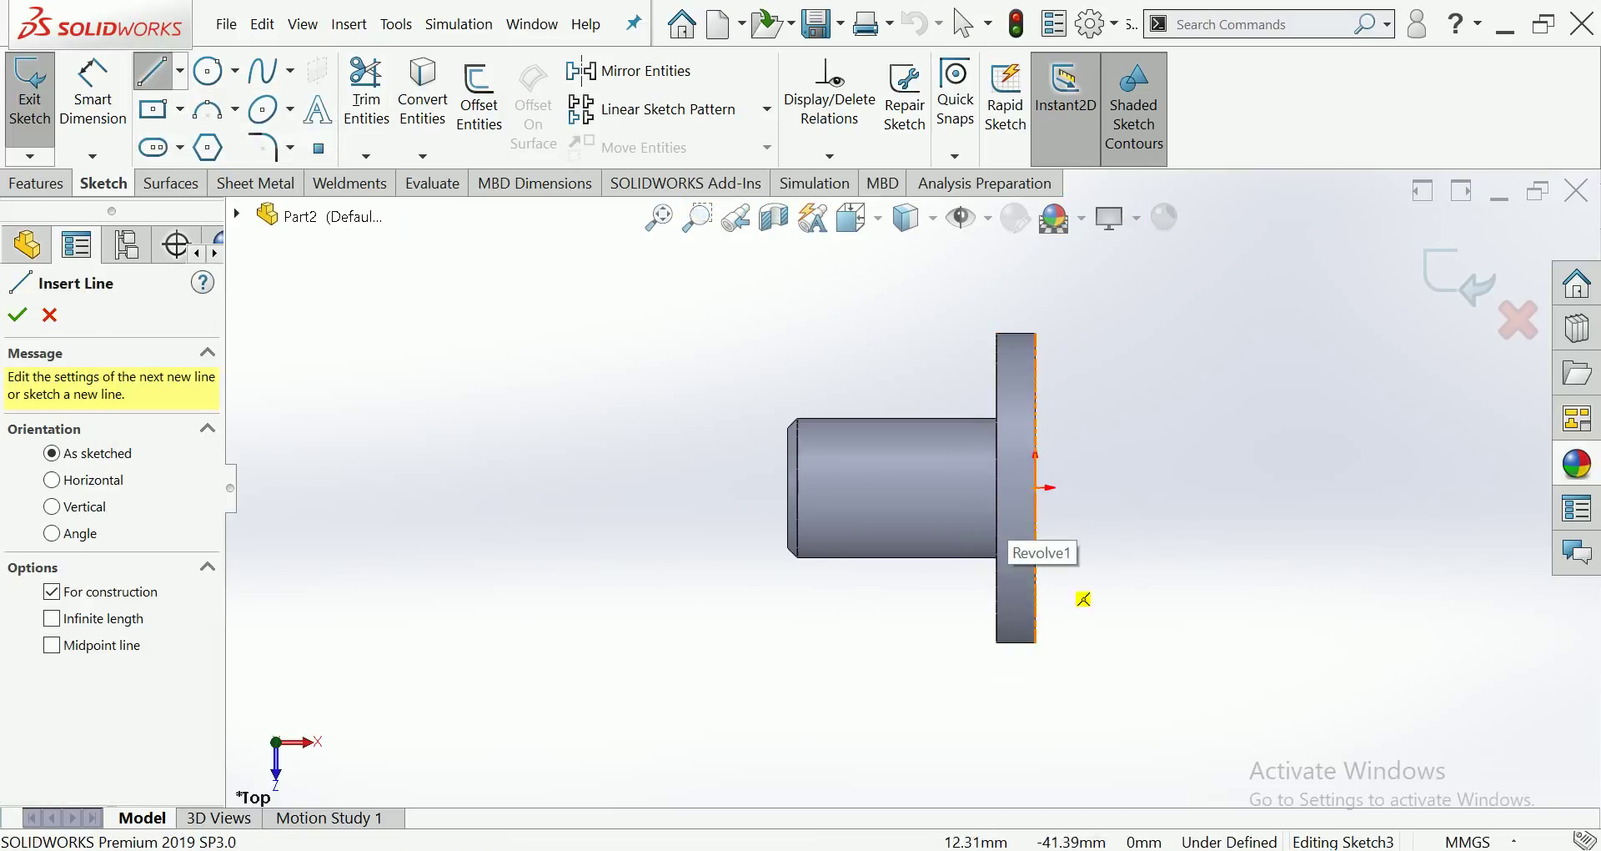
left_click(1036, 488)
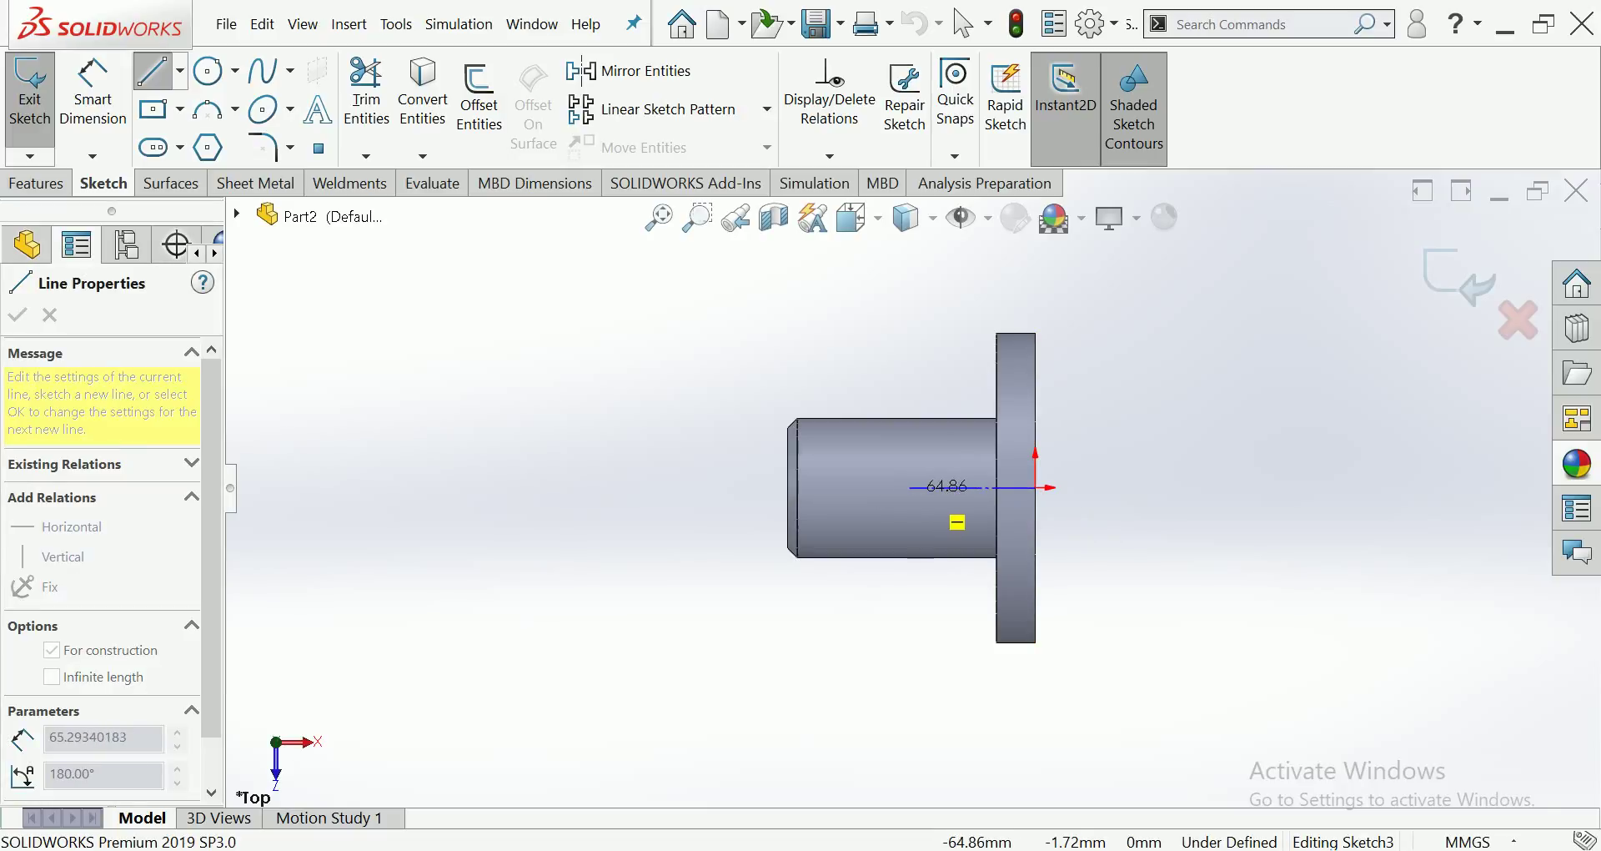
left_click(917, 488)
key("Escape")
key("Escape")
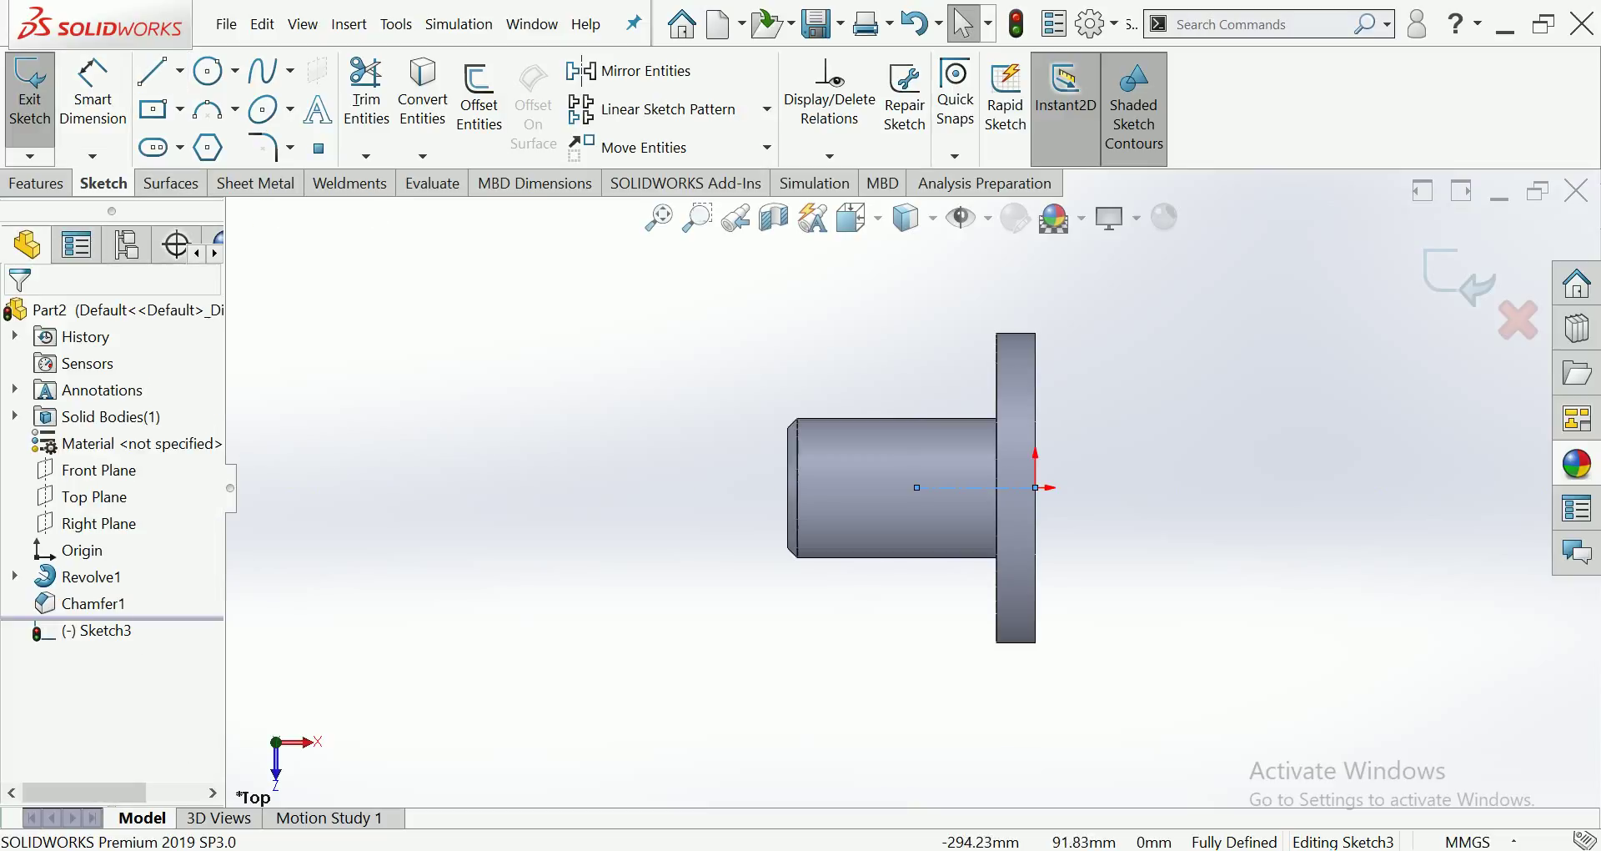
Step: Draw a circle at the centerline's end and dimension it Ø8 mm
left_click(209, 71)
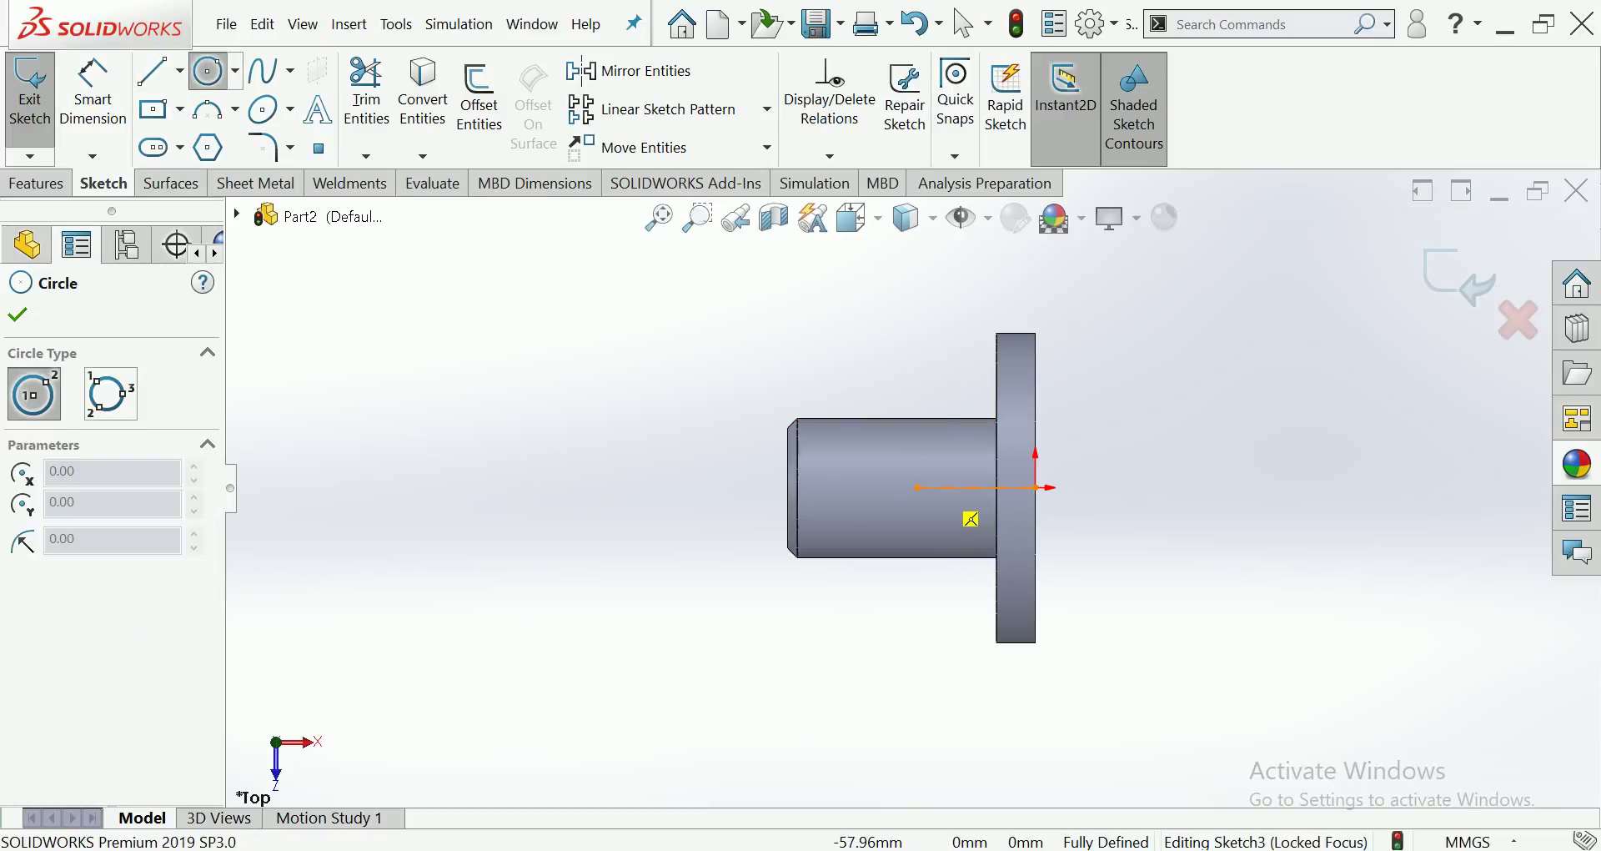
left_click(918, 488)
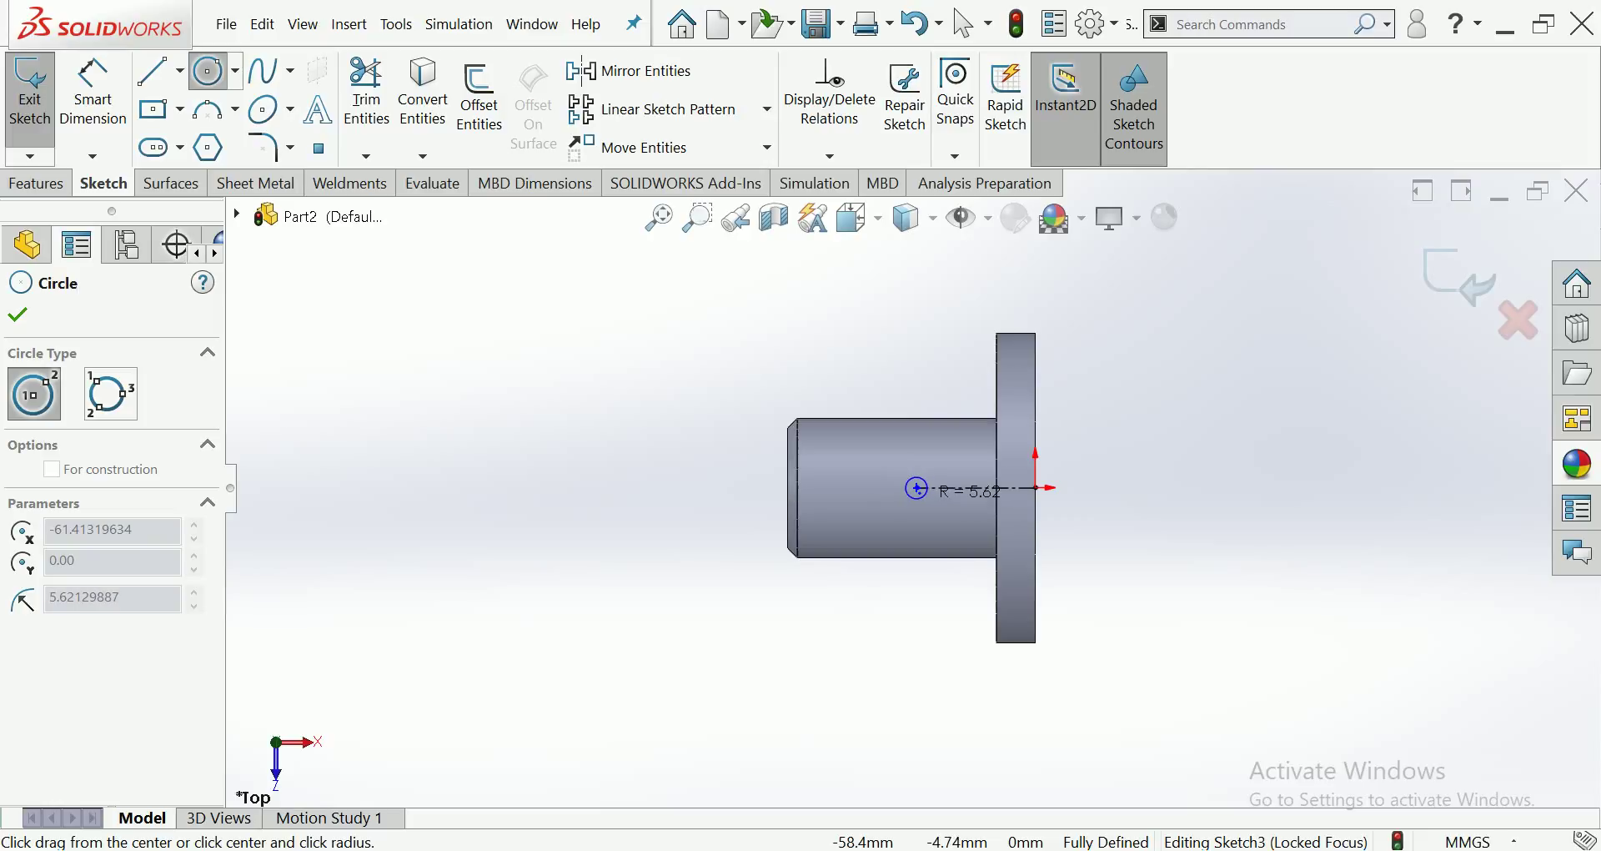
left_click(924, 496)
left_click(93, 91)
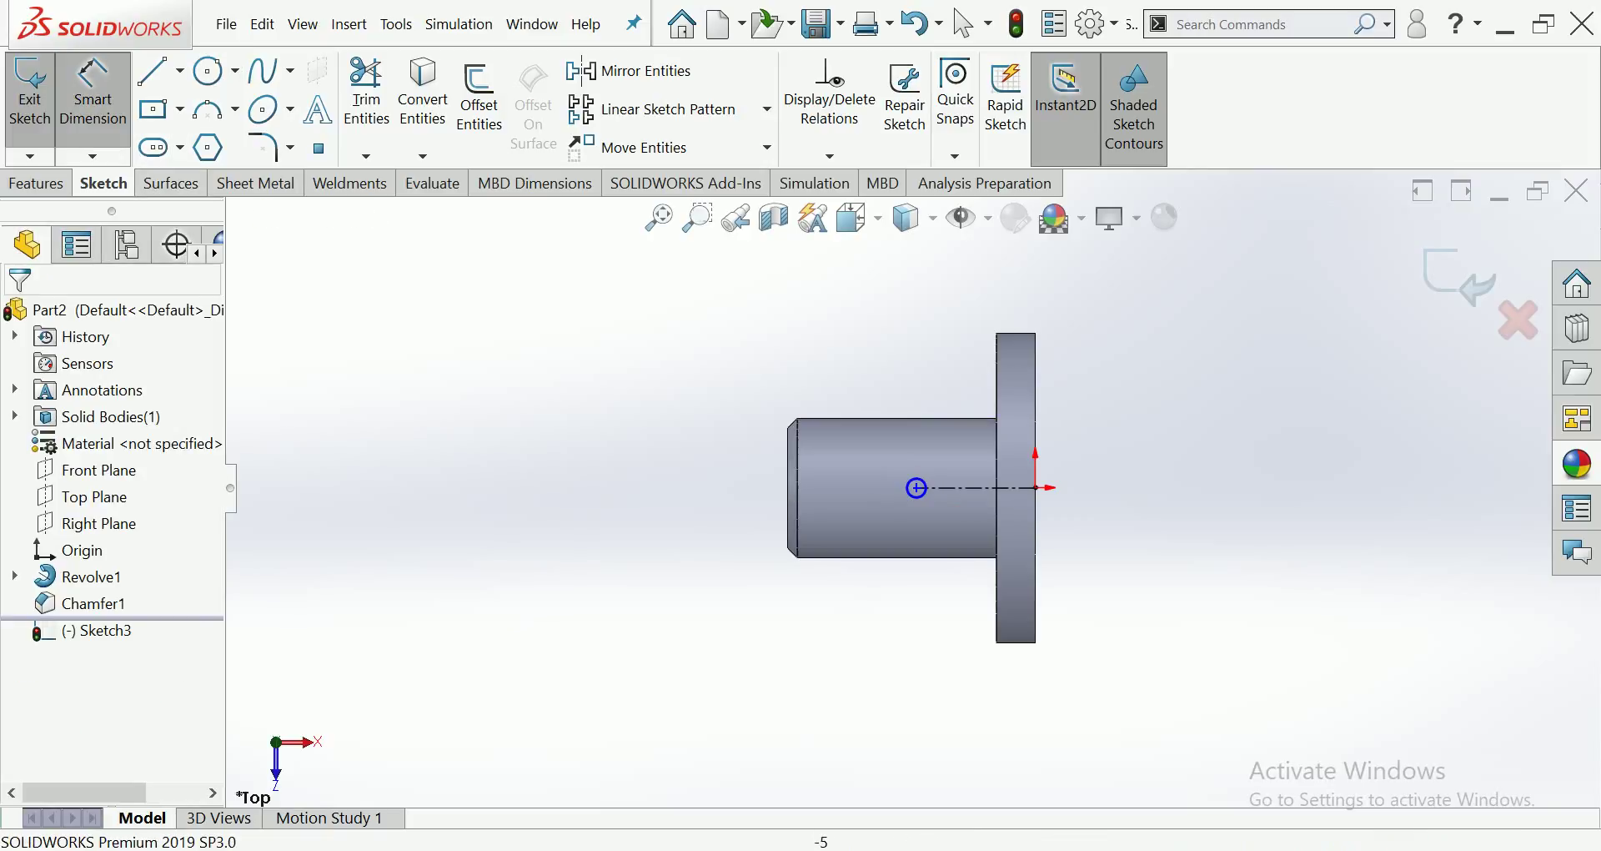
left_click(917, 498)
left_click(934, 672)
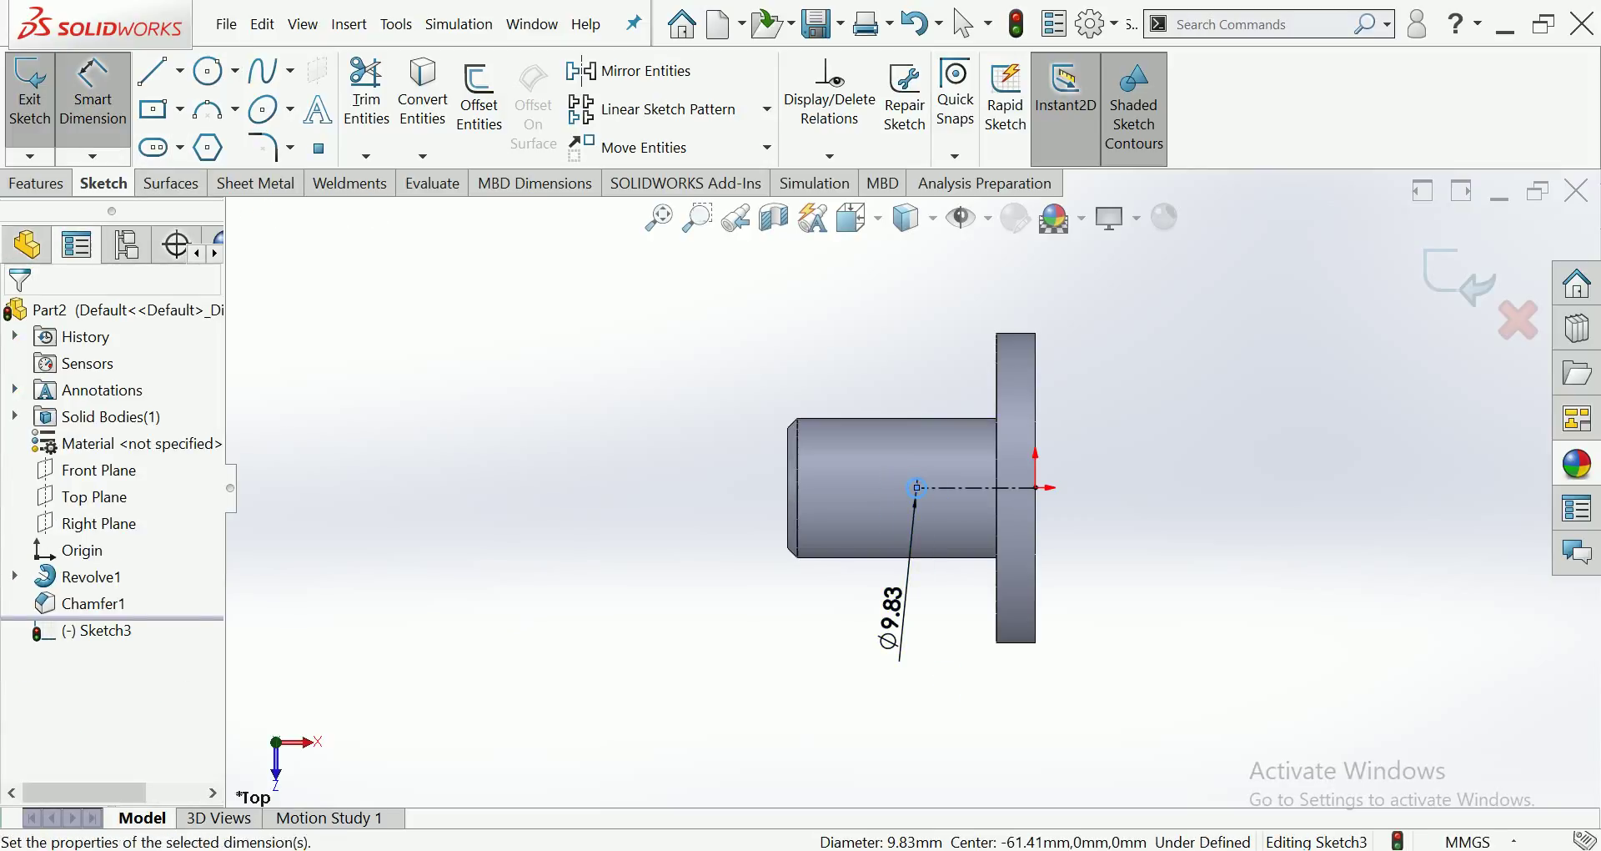
type("9.83136653mm")
key("Return")
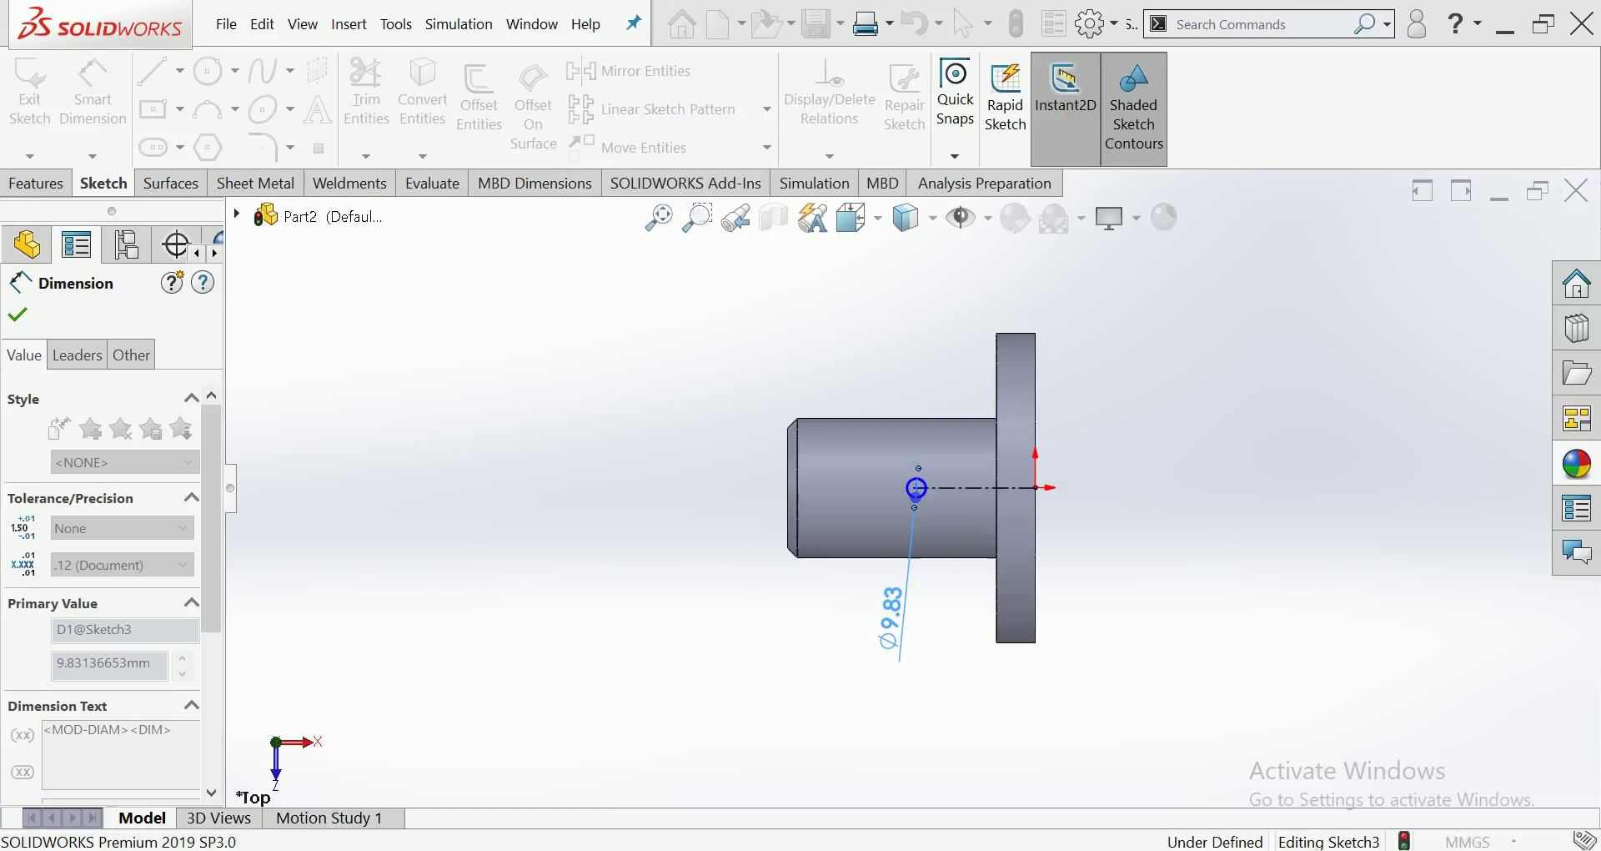
Step: Dimension the centerline length as 60 mm to fully define Sketch3
left_click(976, 488)
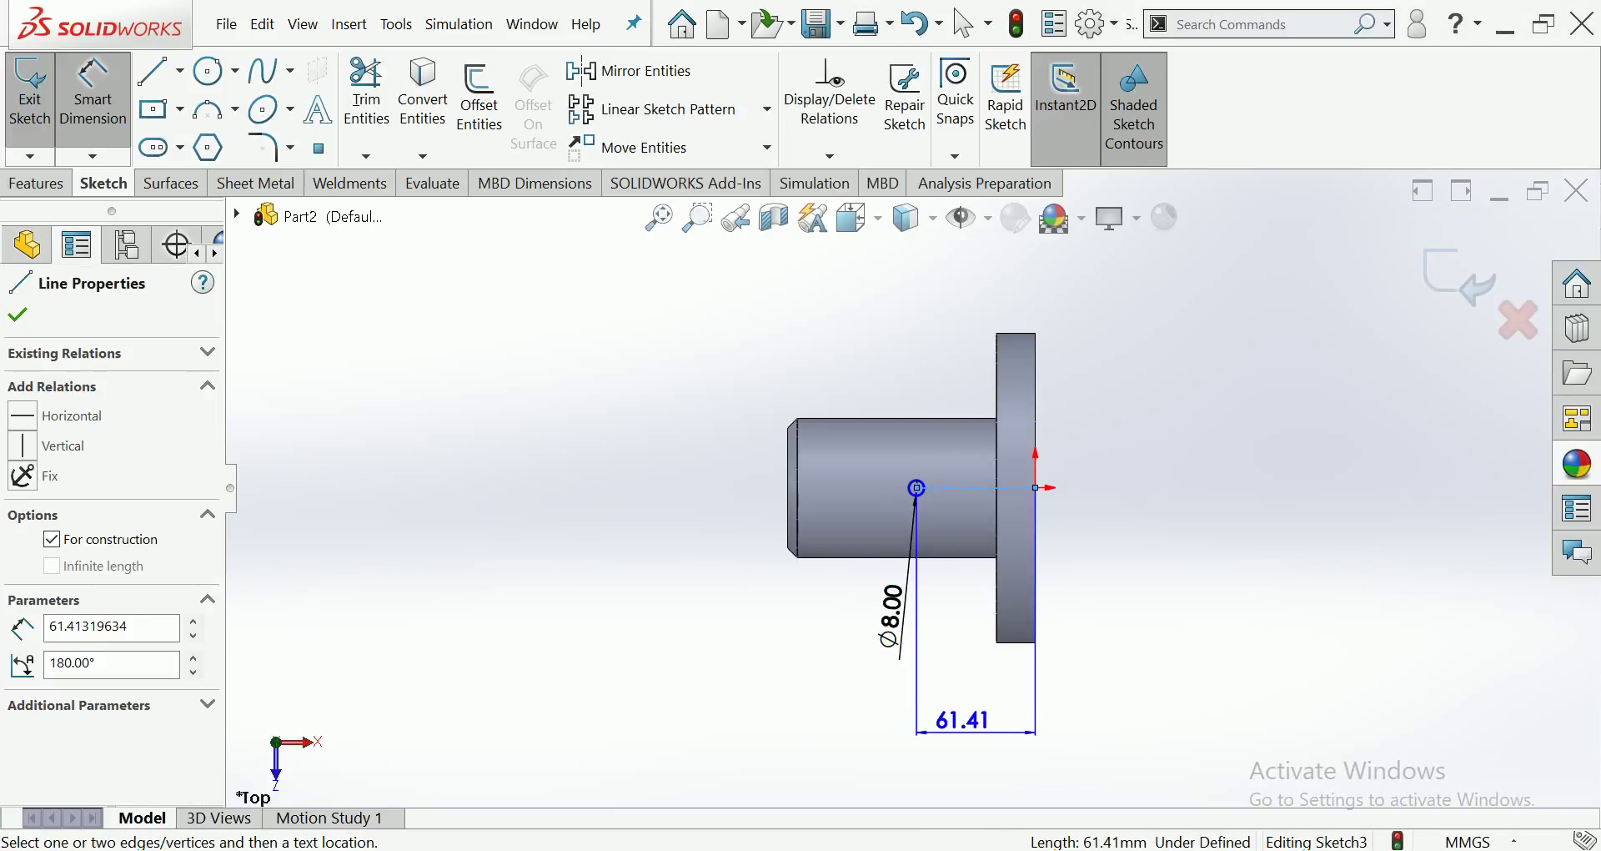
left_click(975, 715)
type("60")
key("Return")
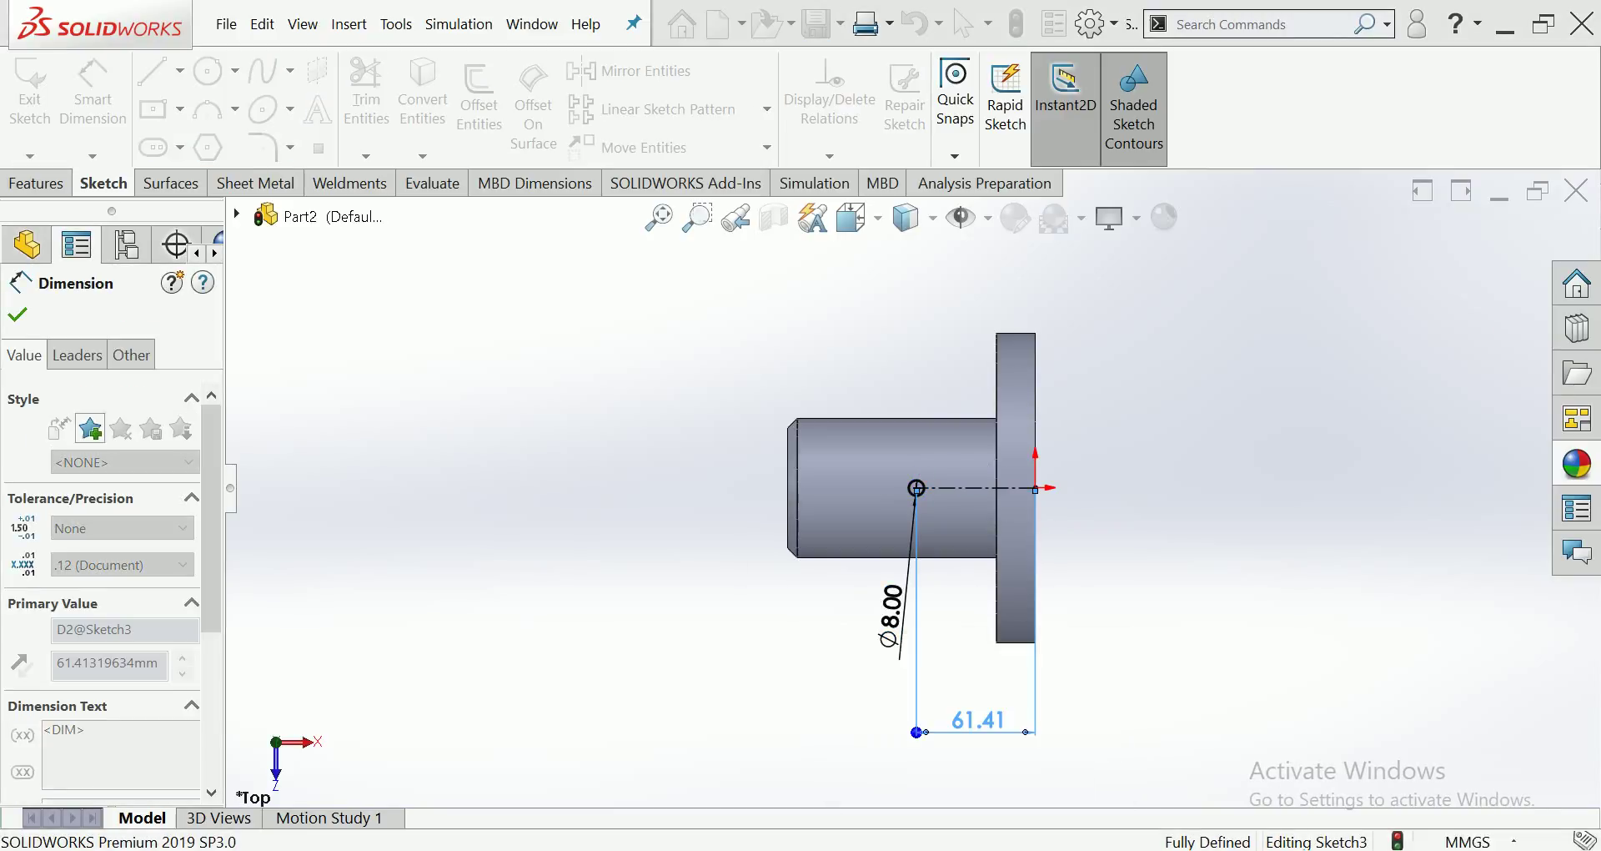
left_click(36, 183)
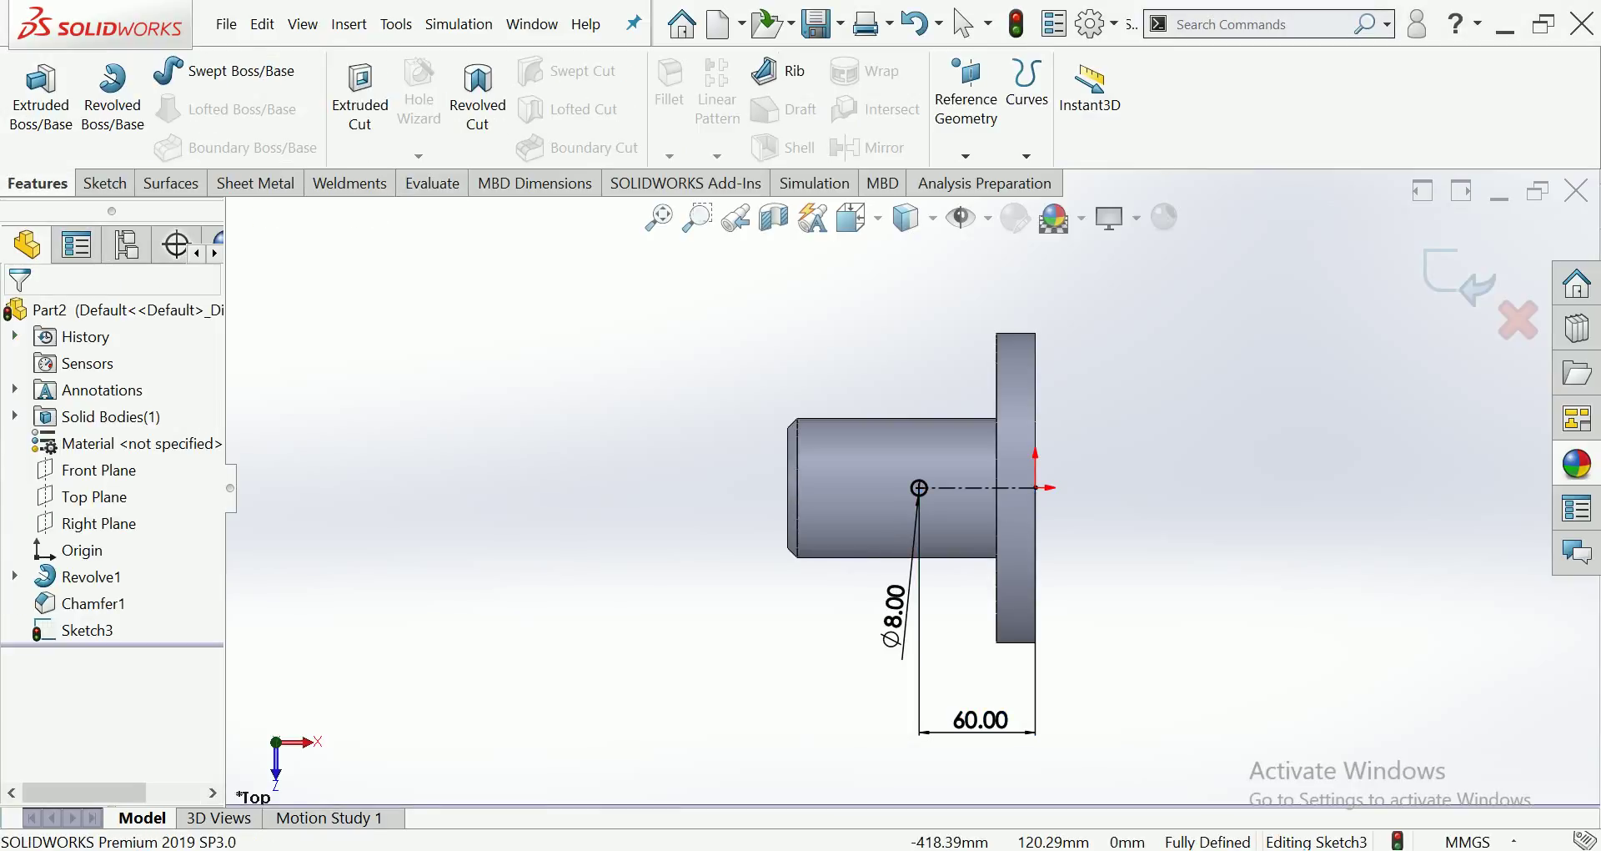
Step: Extrude-cut the Ø8 circle Through All across the boss as Cut-Extrude1
left_click(360, 100)
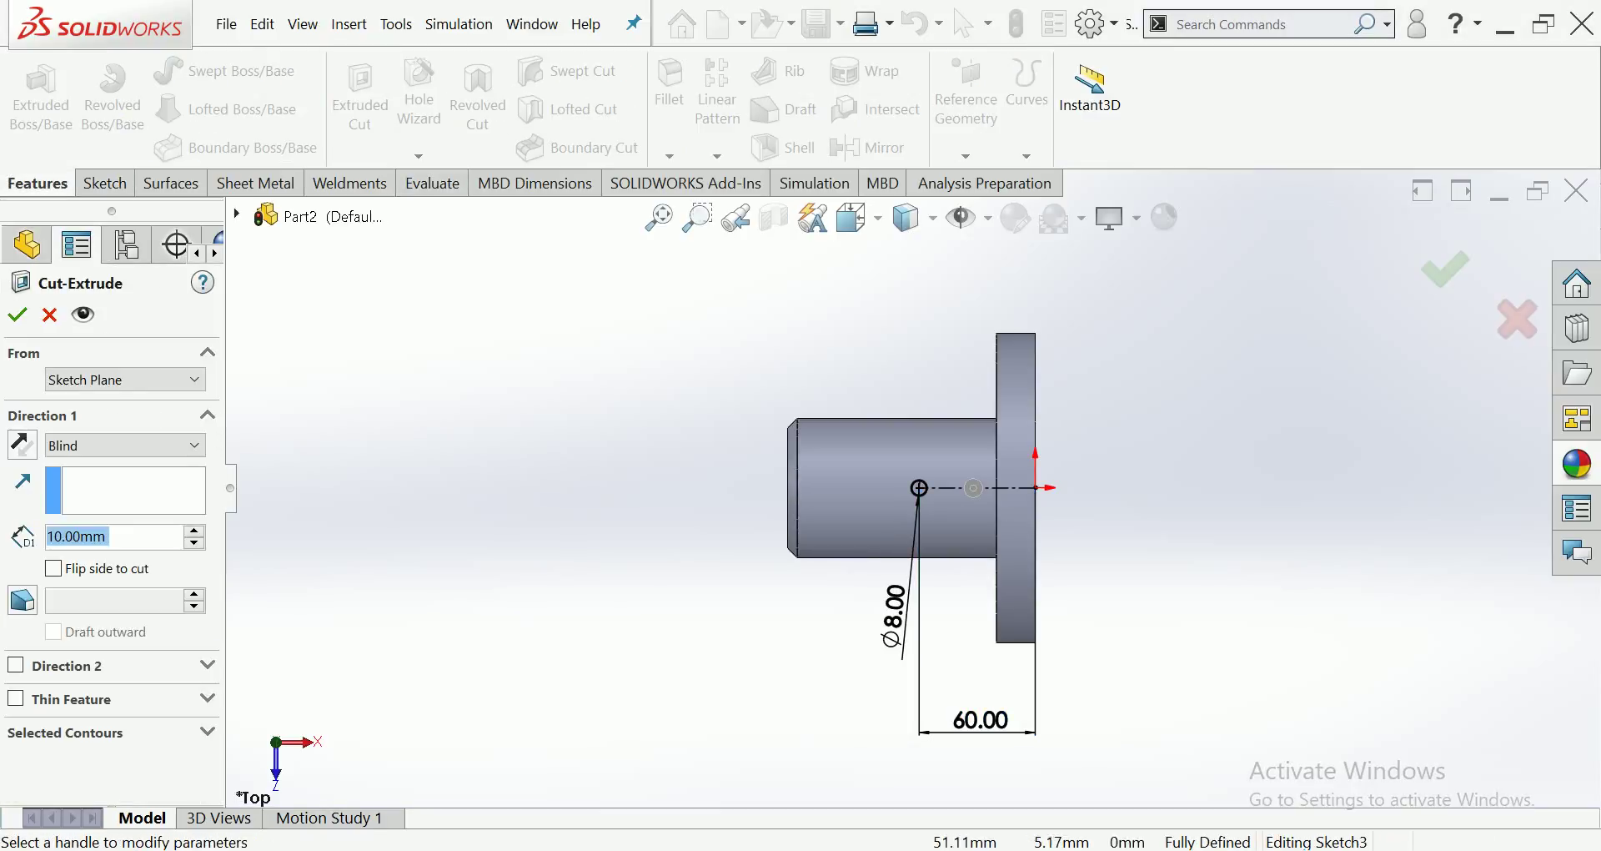
middle_click_drag(915, 498, 912, 493)
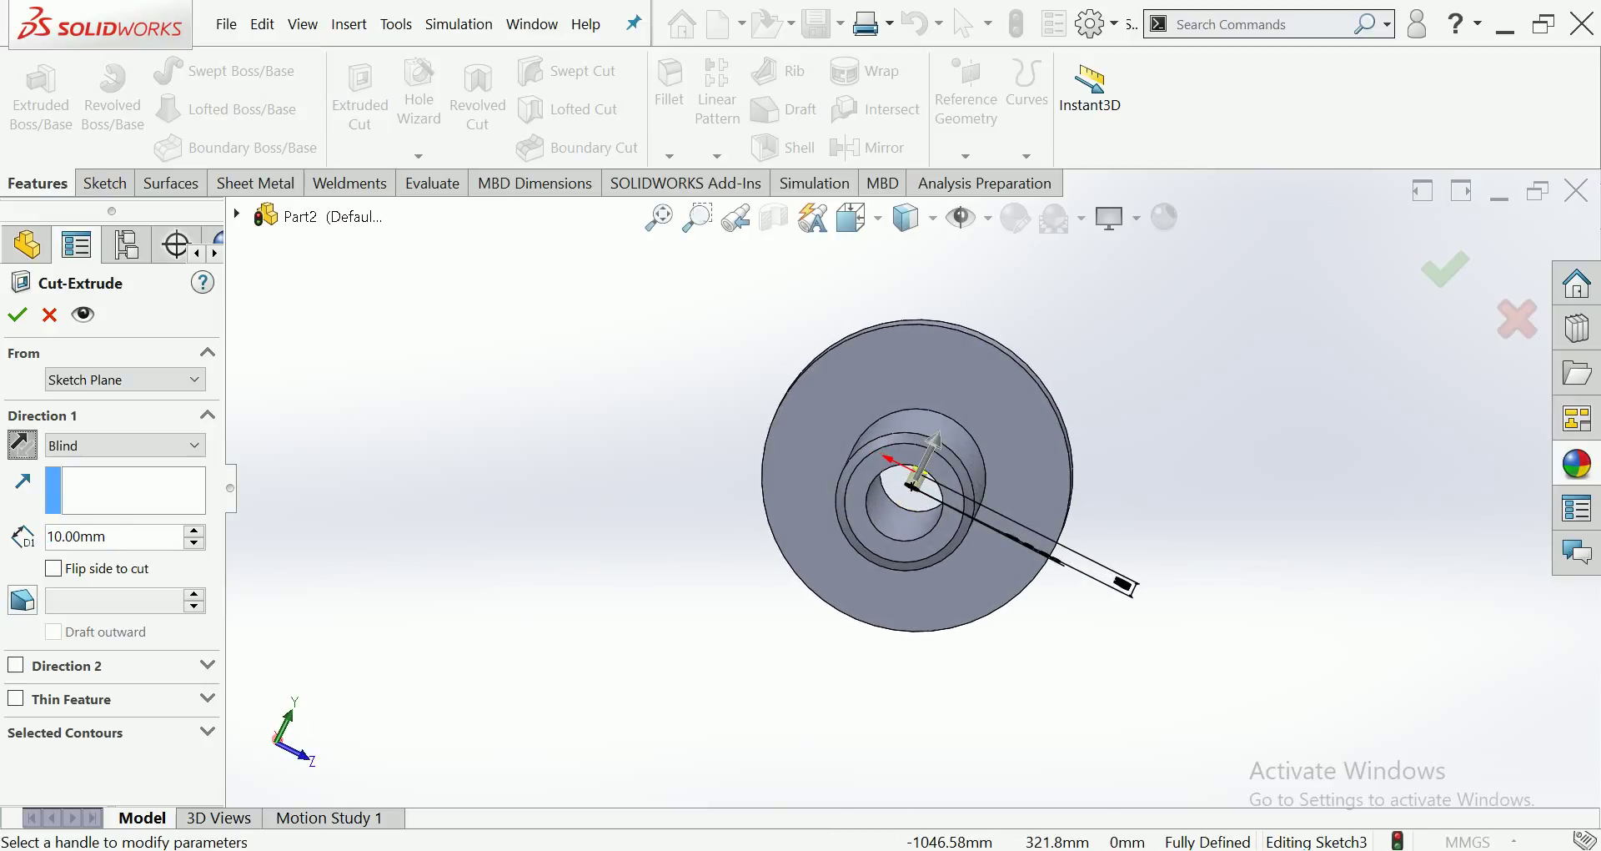
left_click(125, 445)
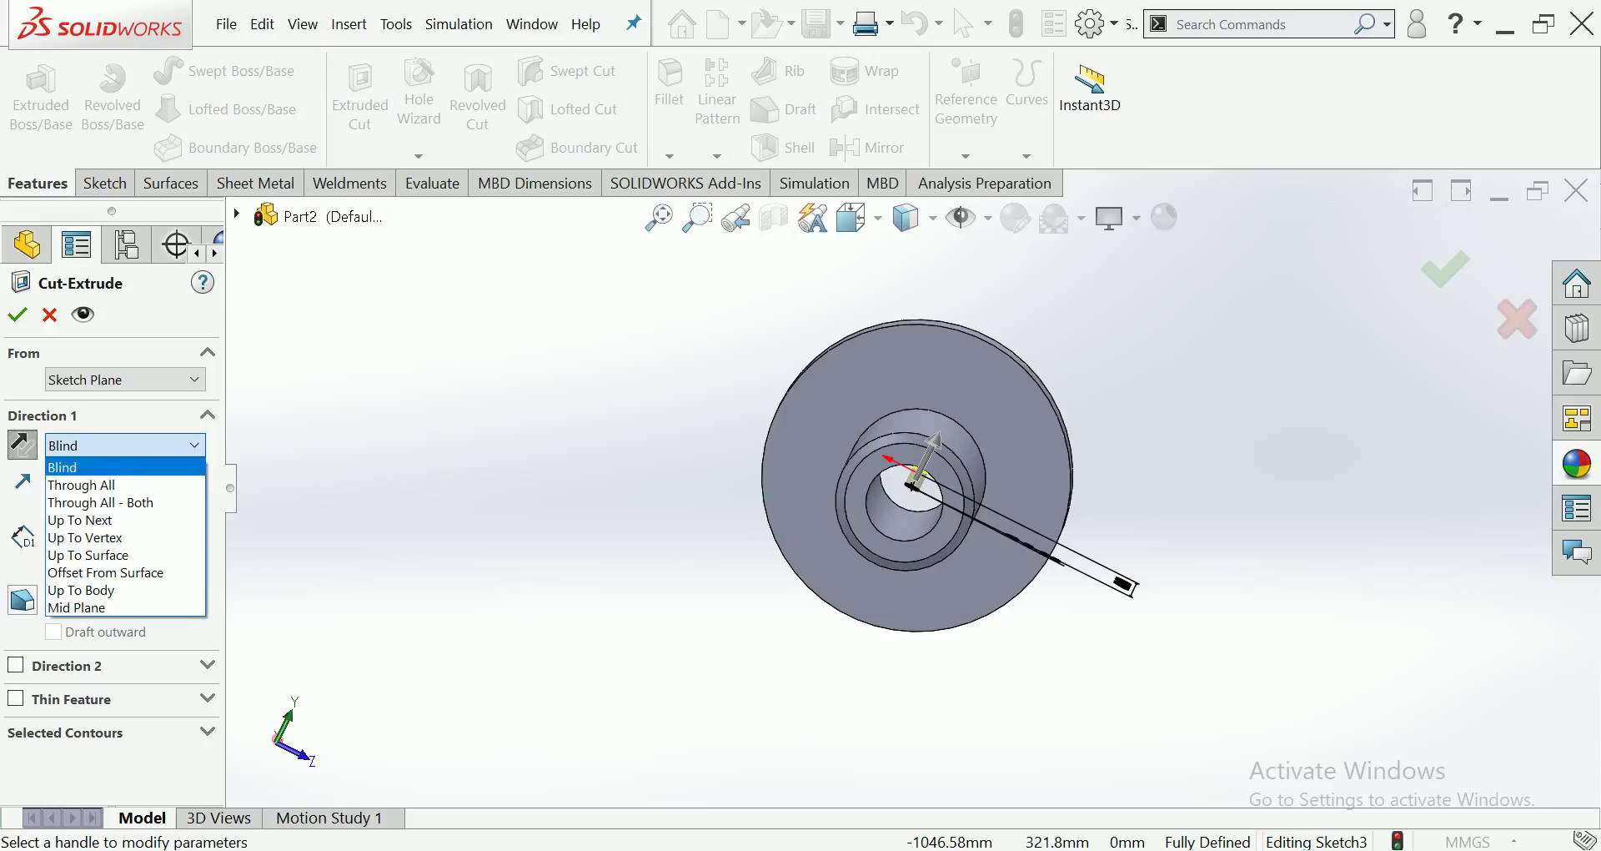
left_click(84, 485)
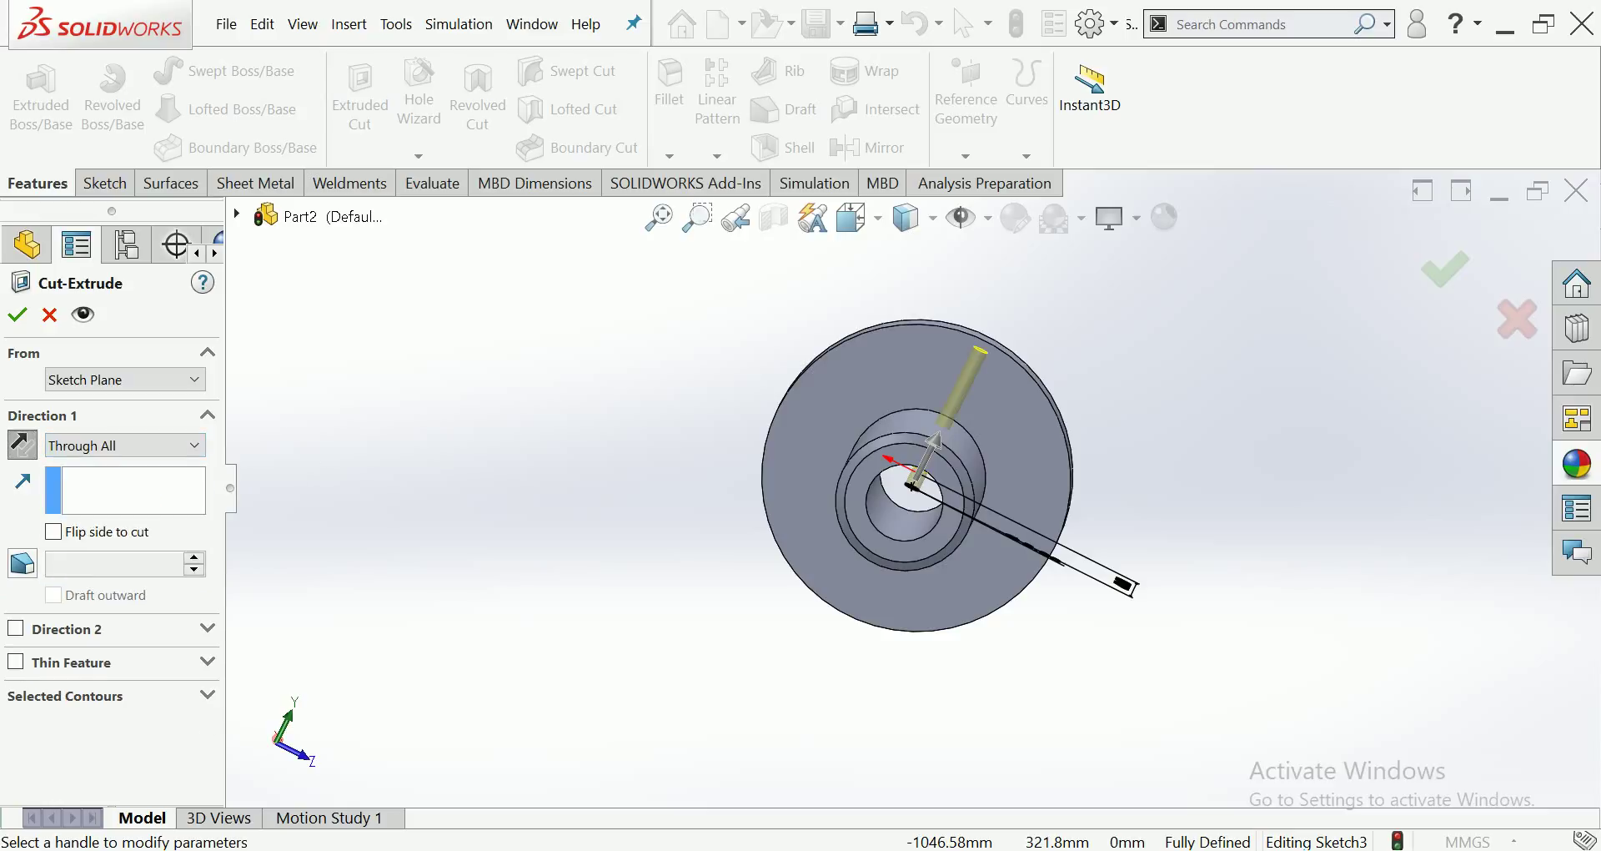
key("Return")
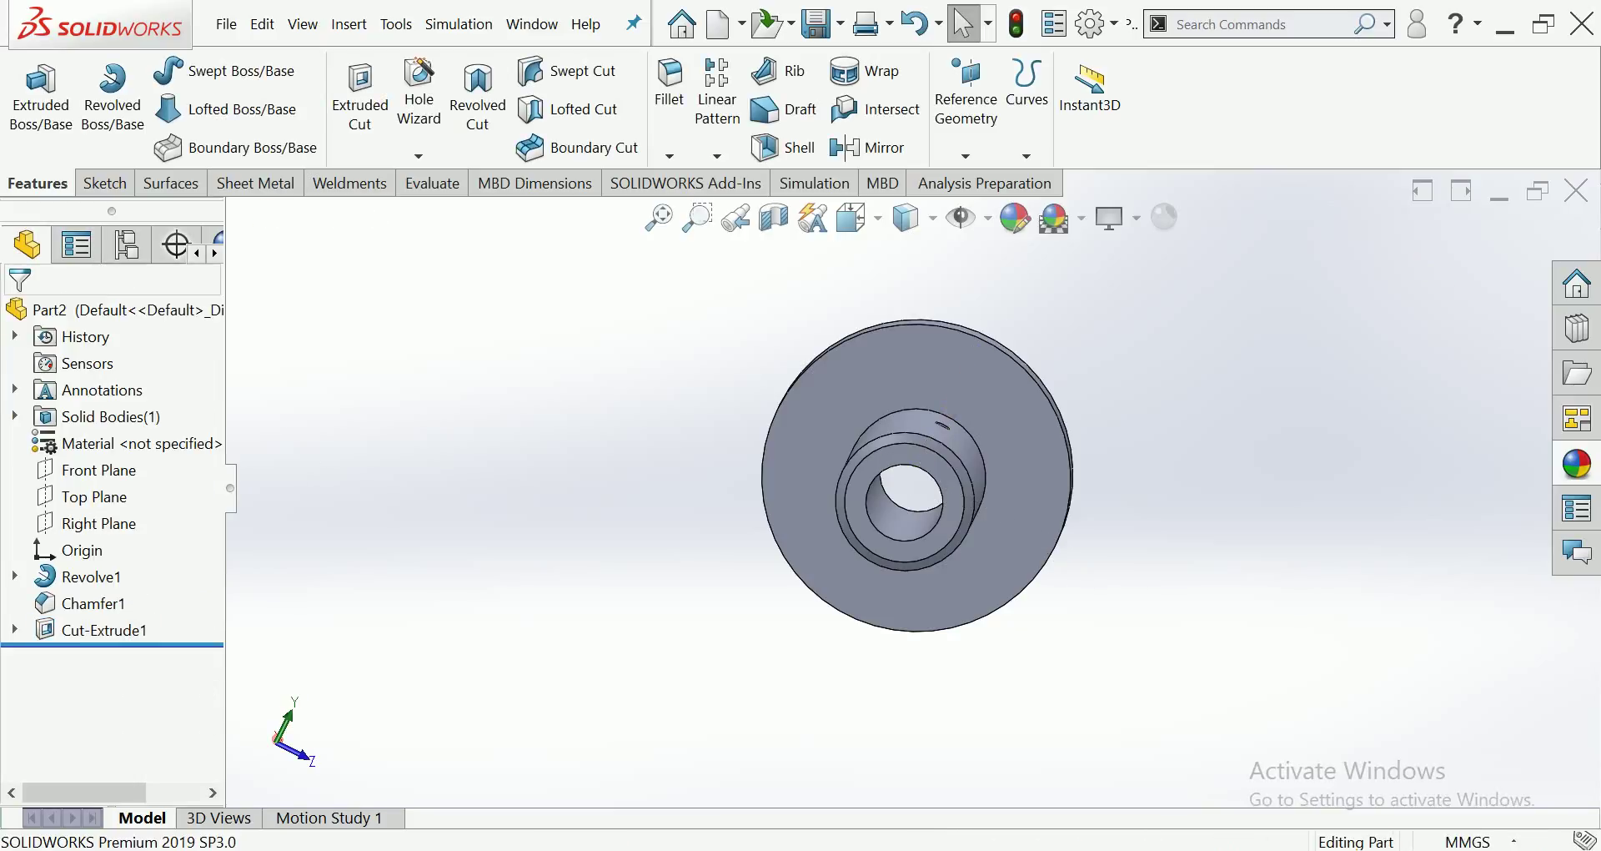
key("Left")
key("Left")
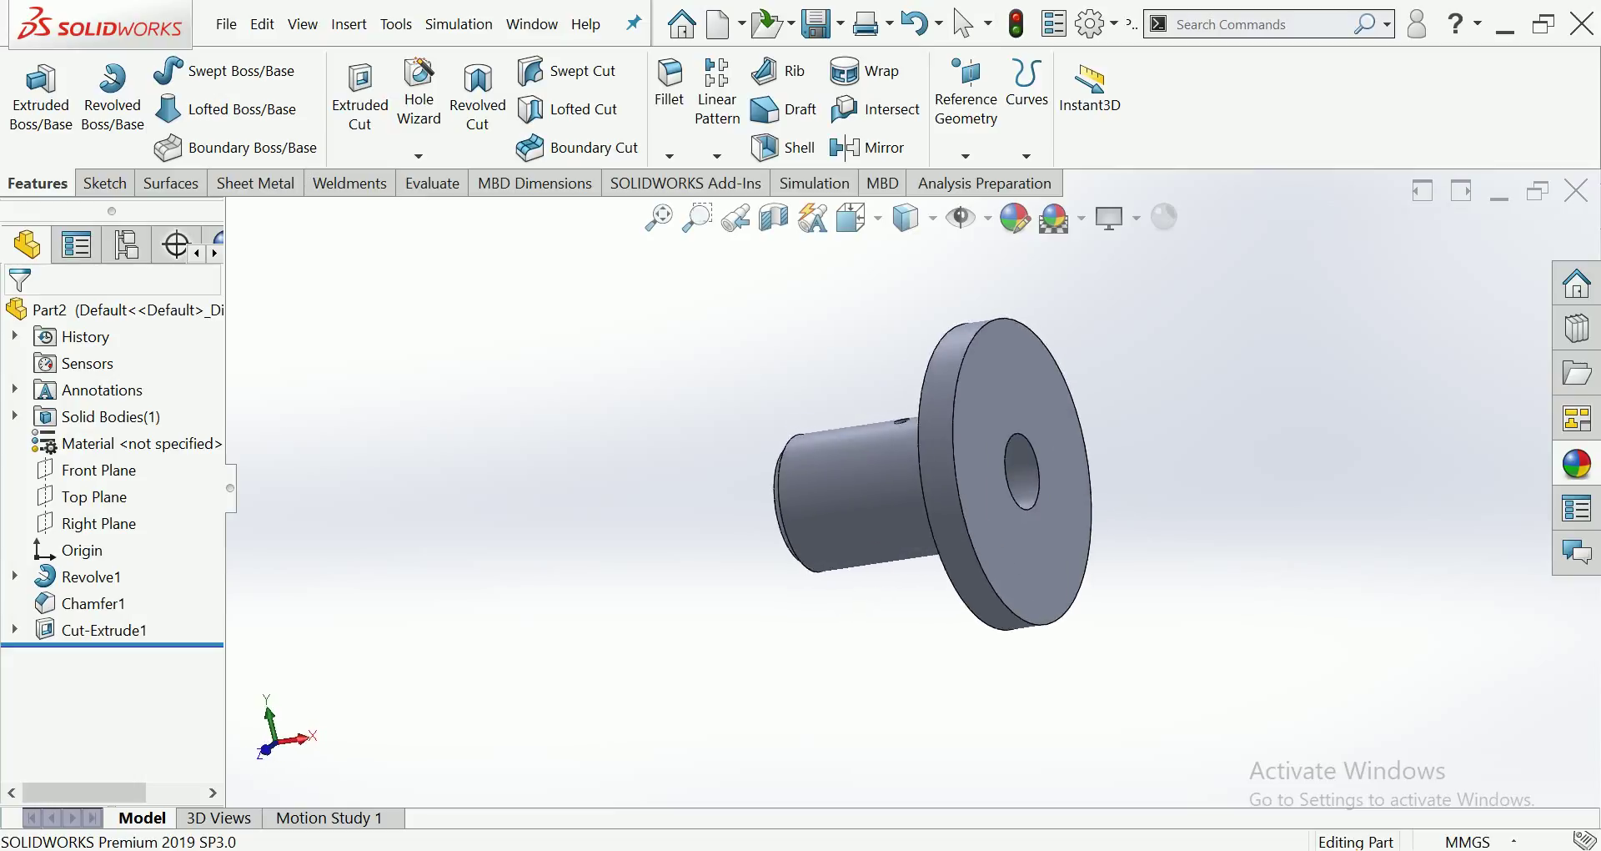
key("Left")
key("Left")
key("Up")
key("Left")
Step: Sketch a centre rectangle on the flange face in Normal To view, centred on the flange's top edge
left_click(1043, 329)
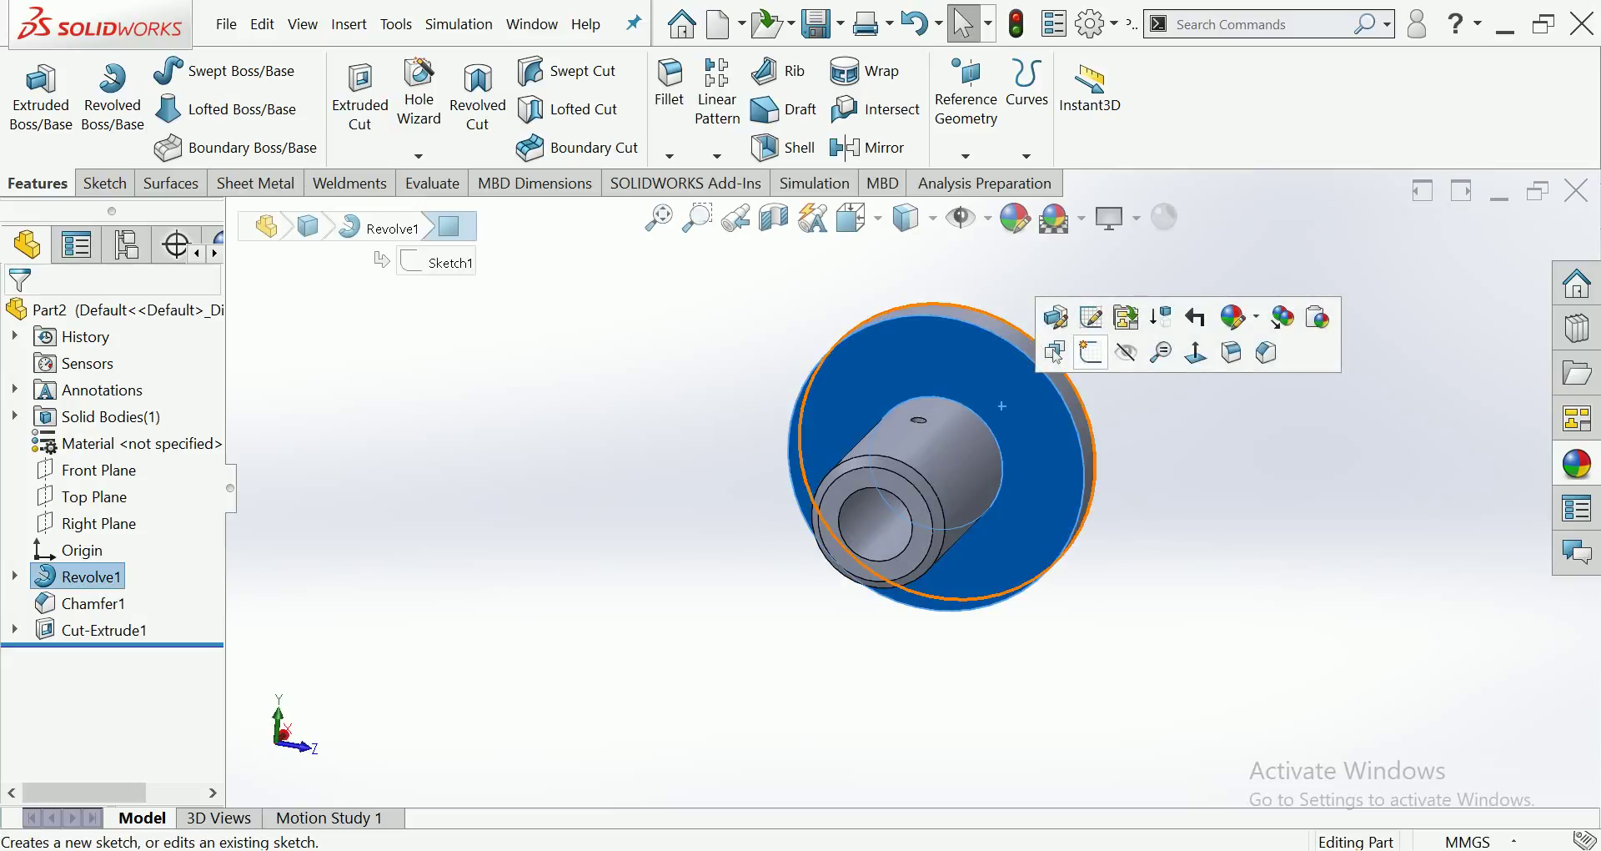
left_click(1094, 314)
left_click(855, 218)
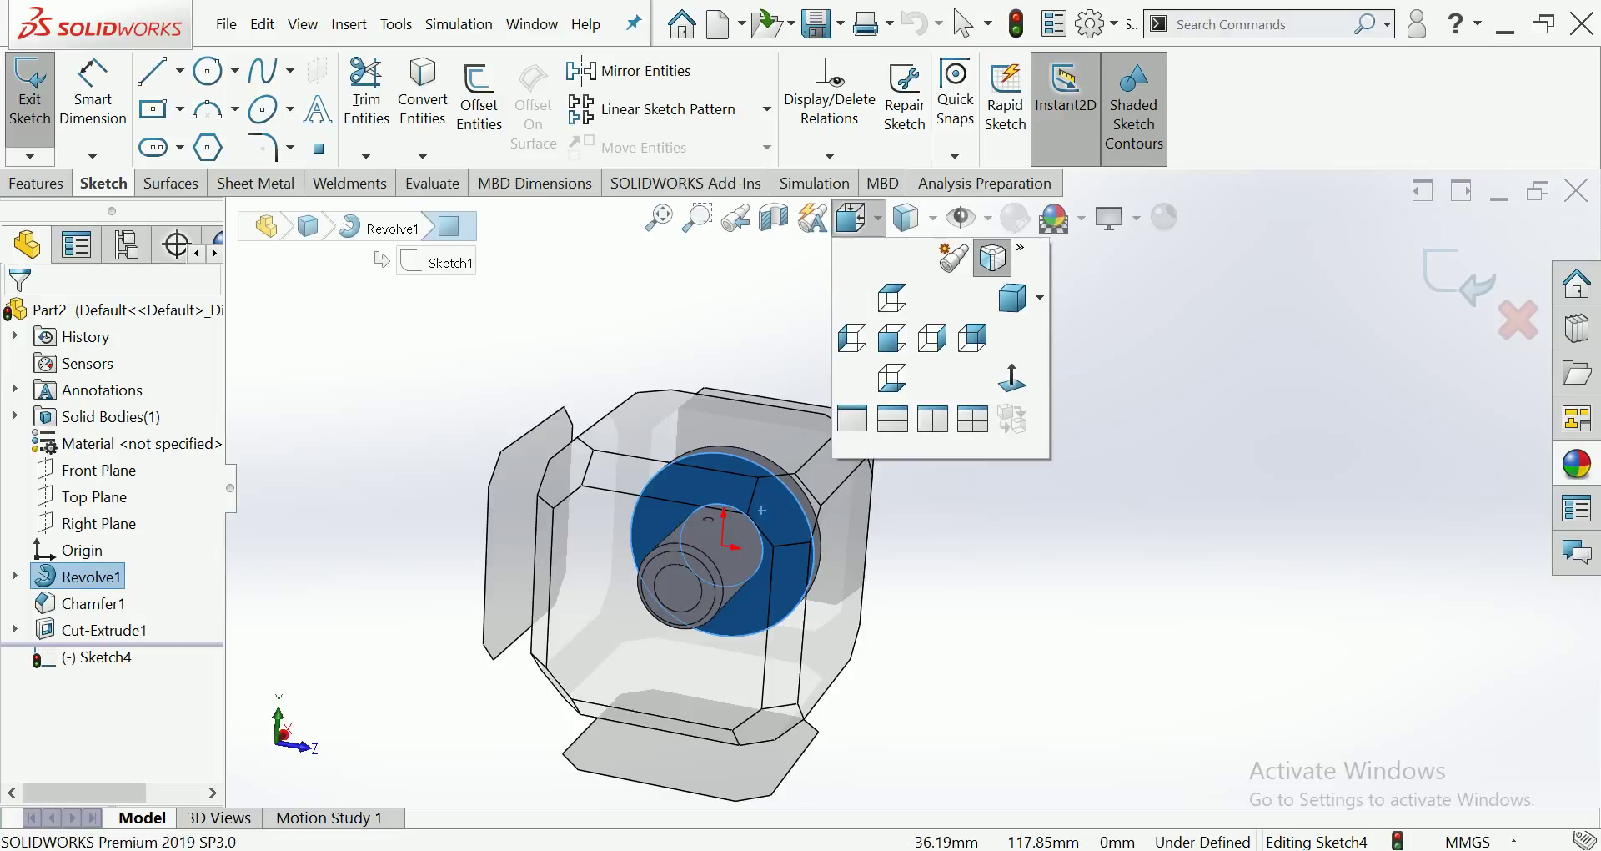
left_click(912, 222)
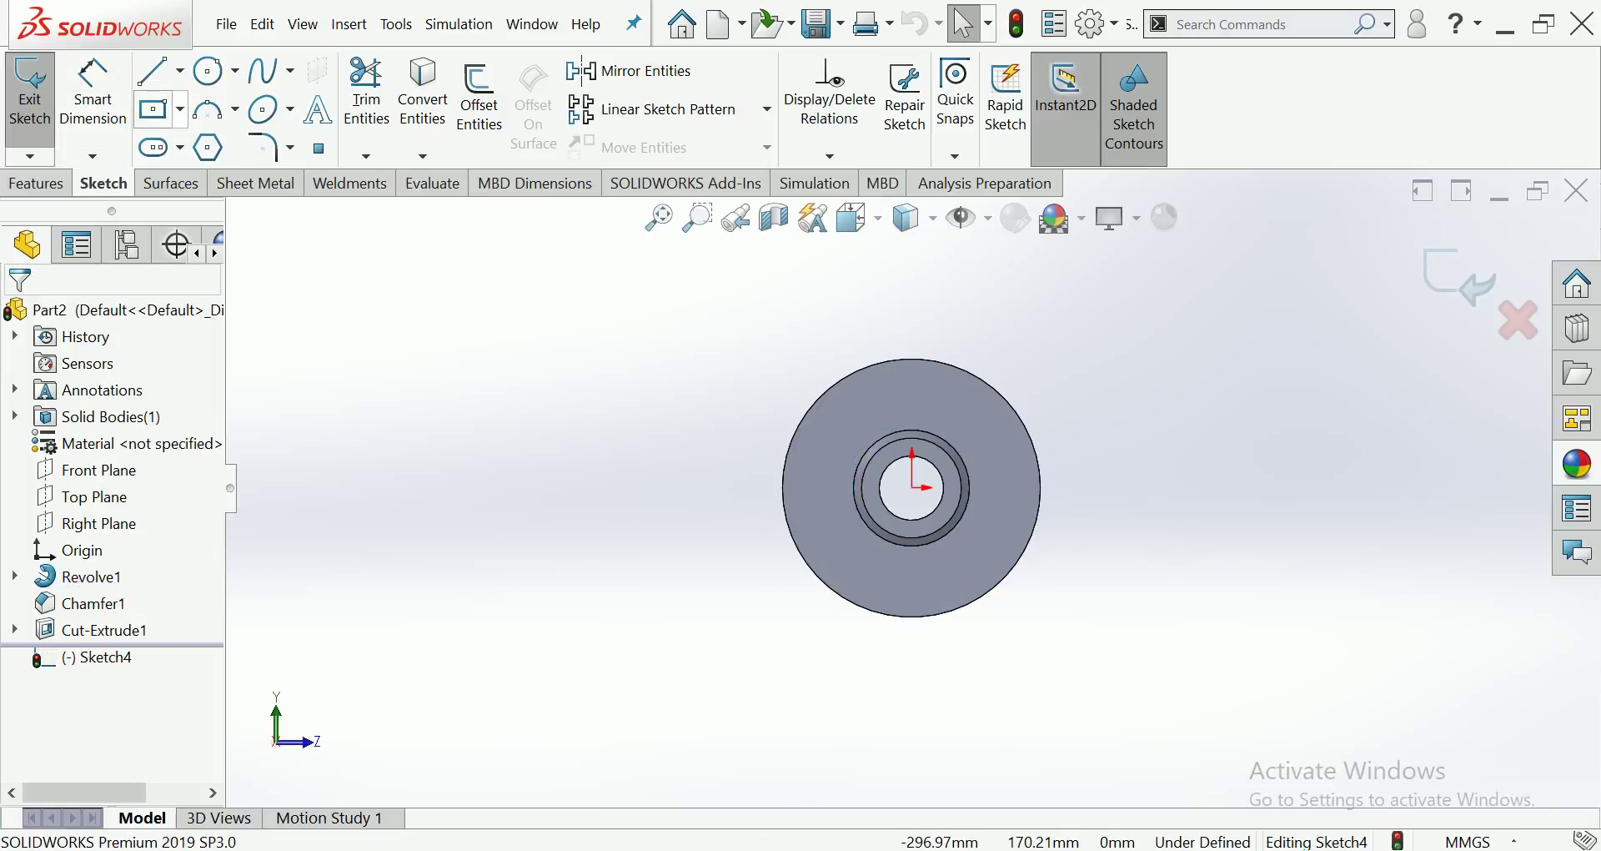
left_click(180, 109)
left_click(230, 174)
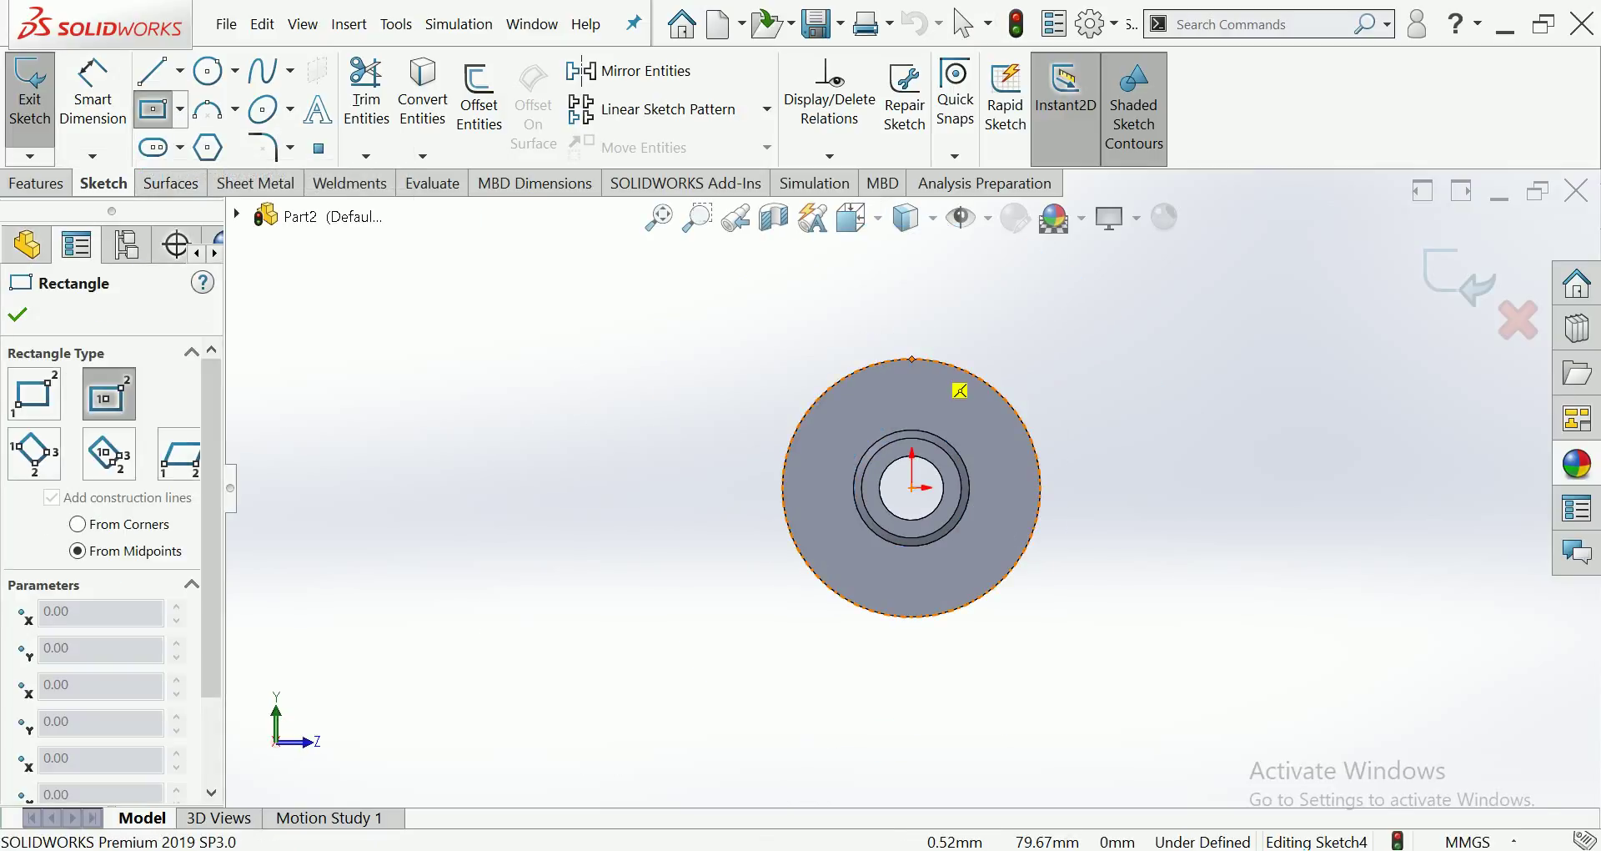
left_click(912, 359)
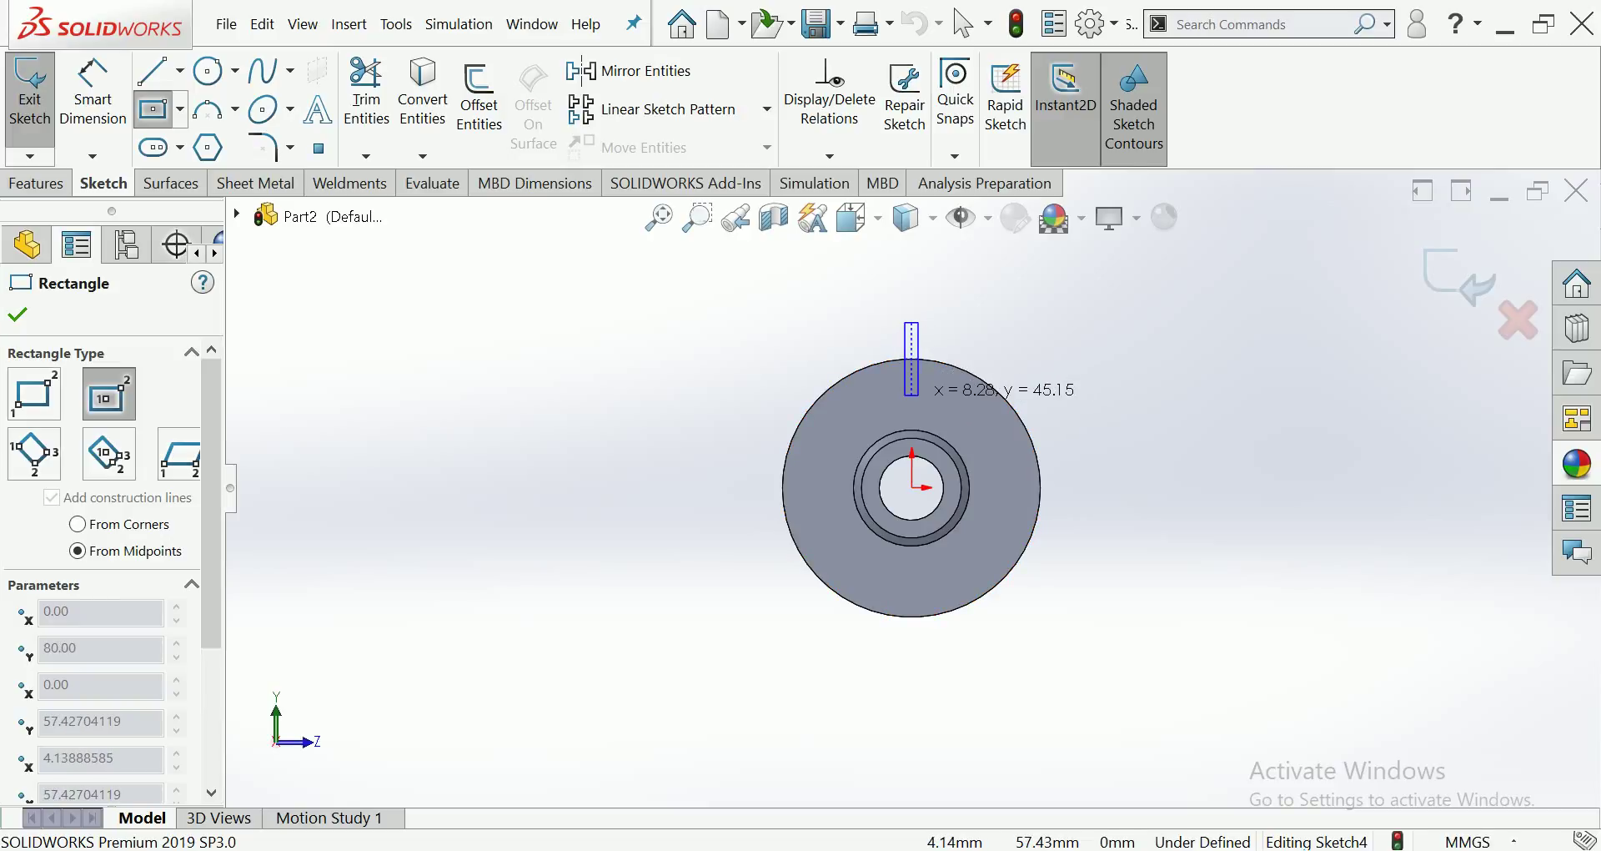
left_click(923, 398)
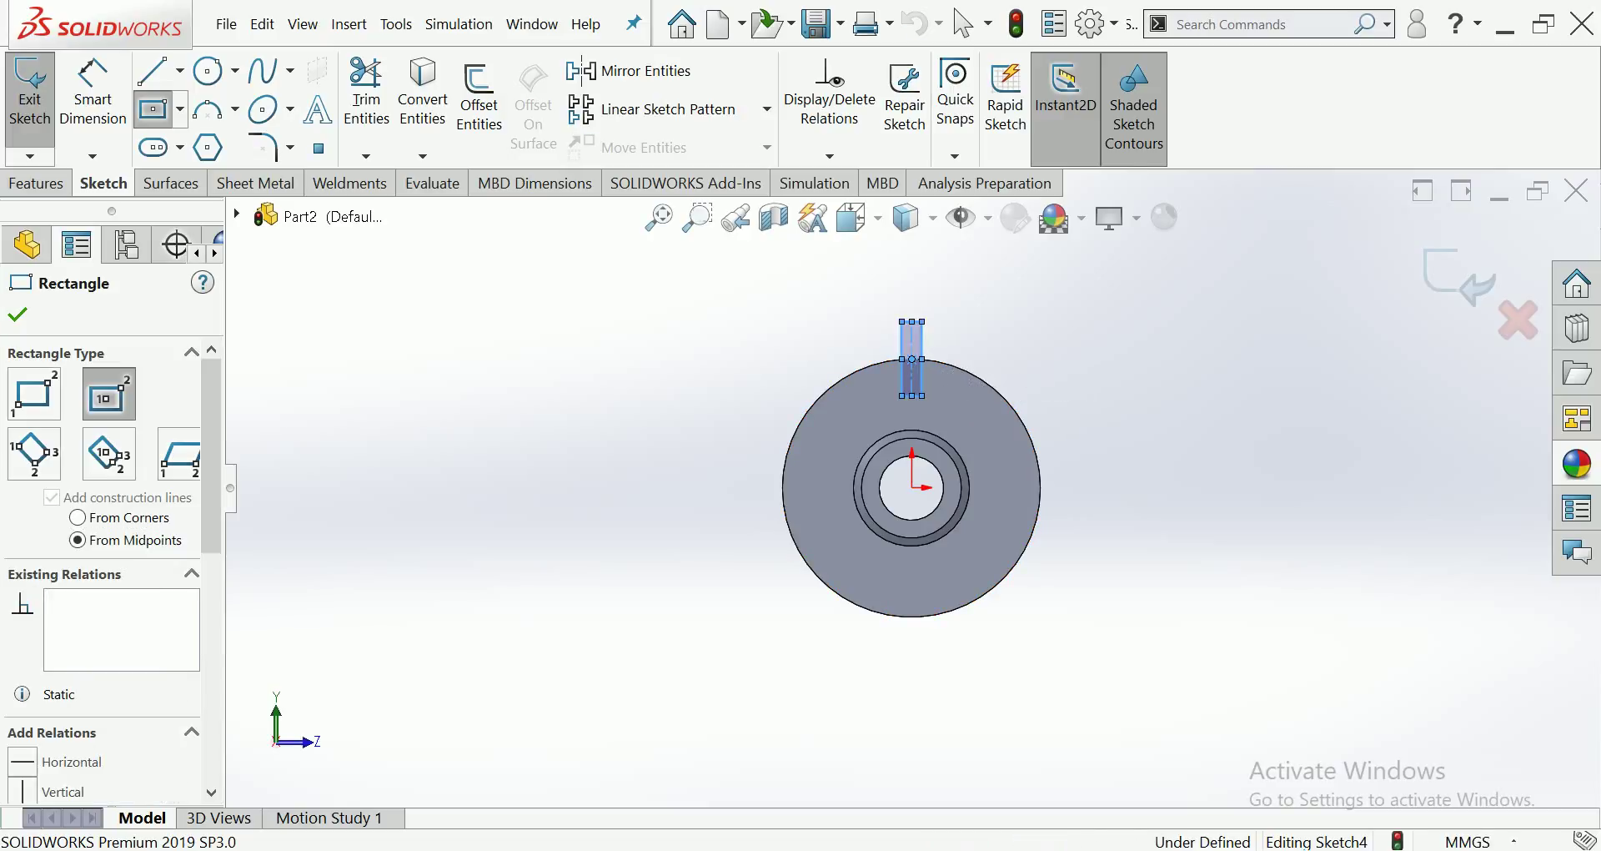
Step: Dimension the rectangle's centre point to its bottom edge at 20 mm
left_click(92, 90)
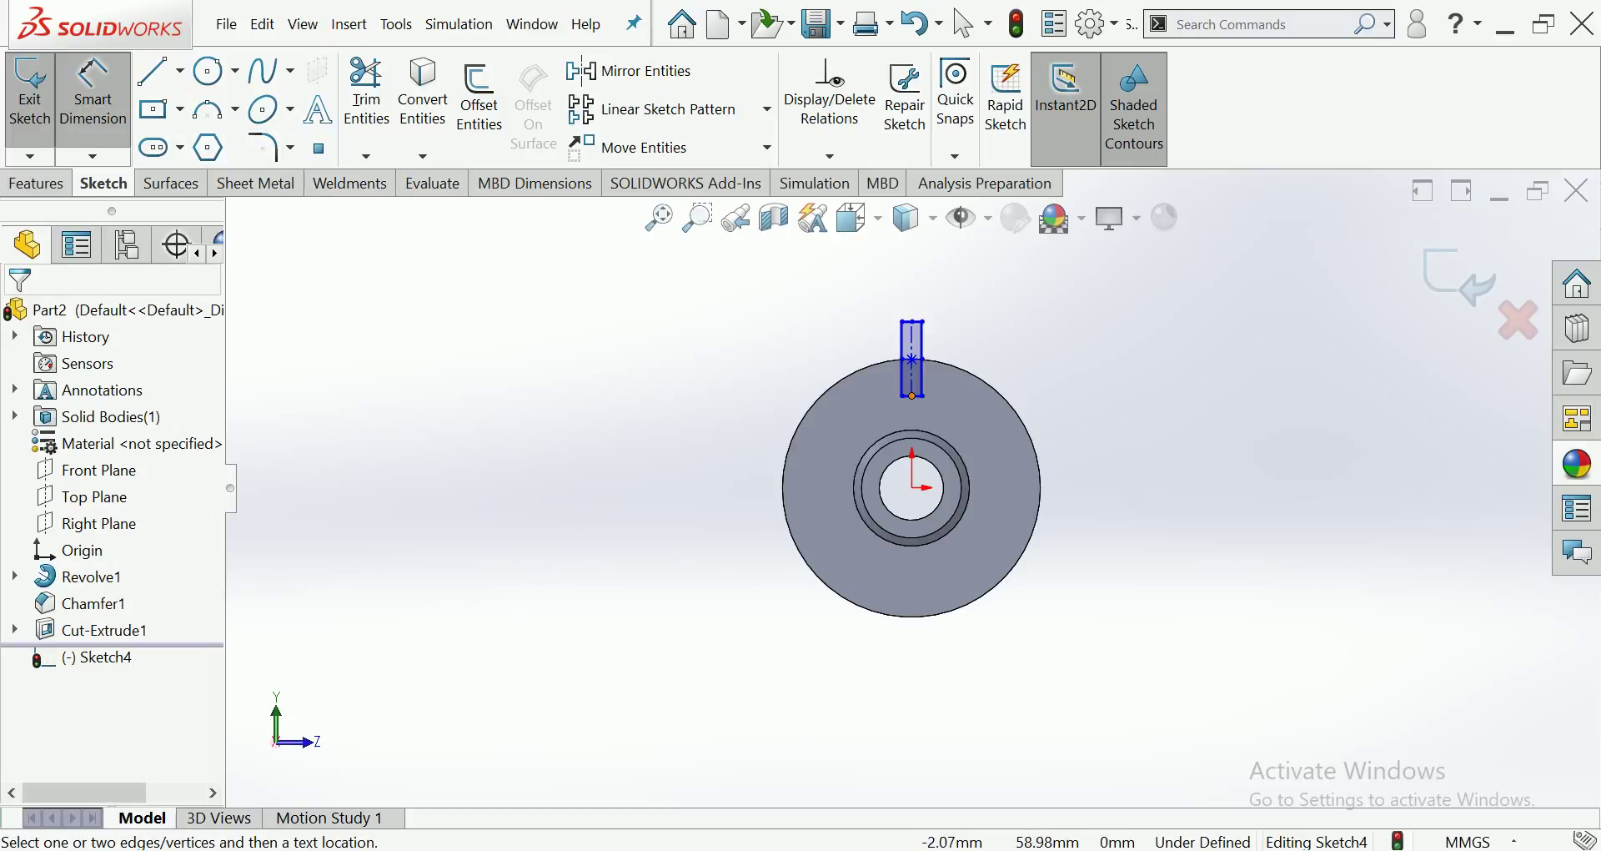
left_click(913, 359)
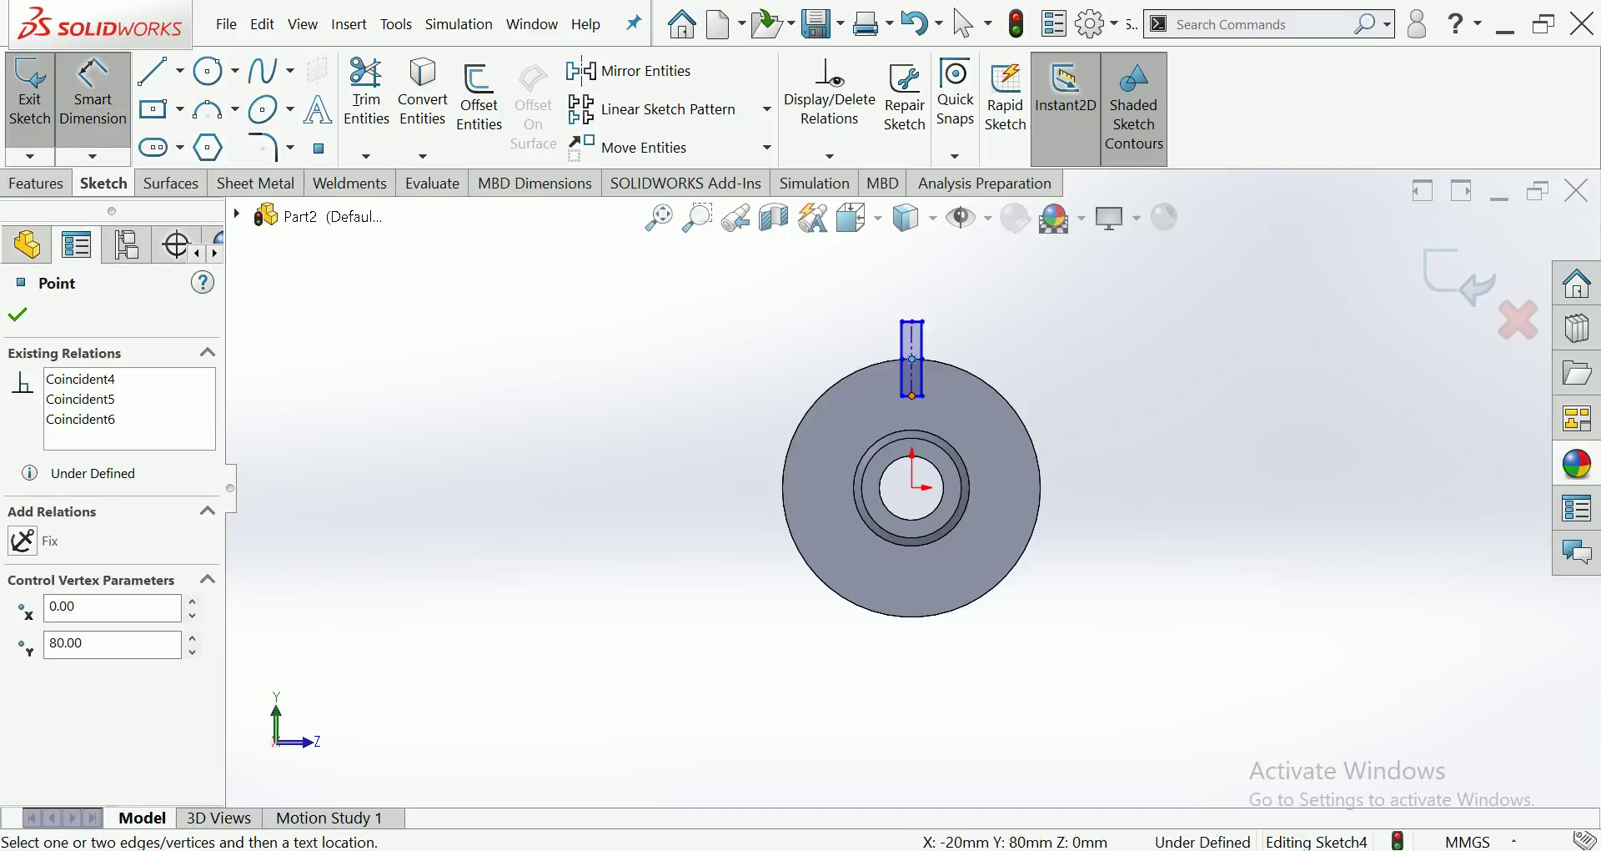
scroll(912, 381, "down", 2)
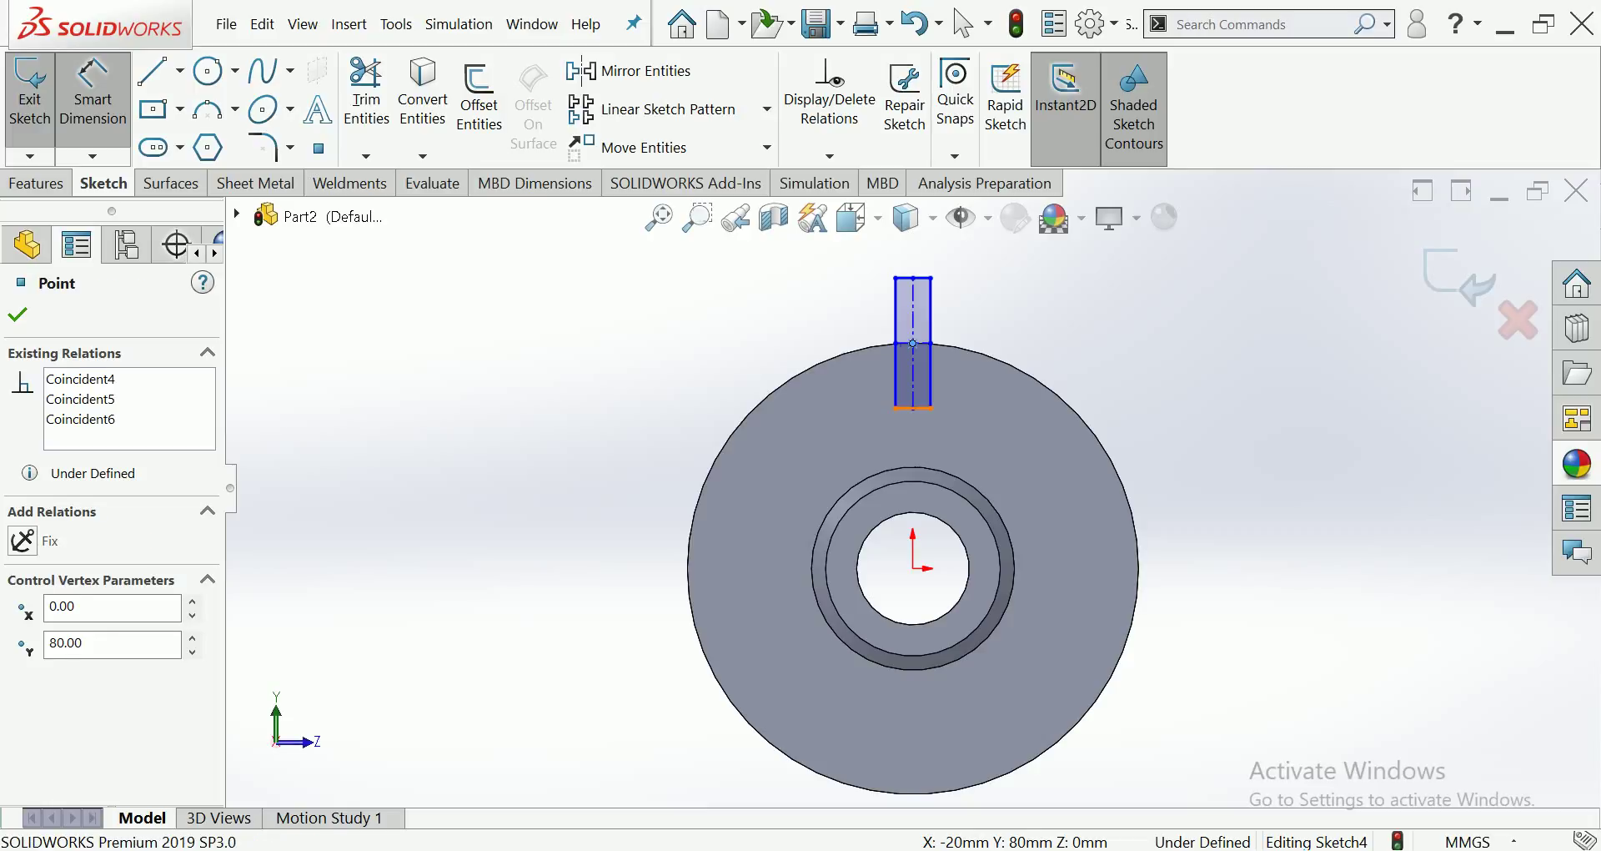
left_click(913, 408)
left_click(752, 342)
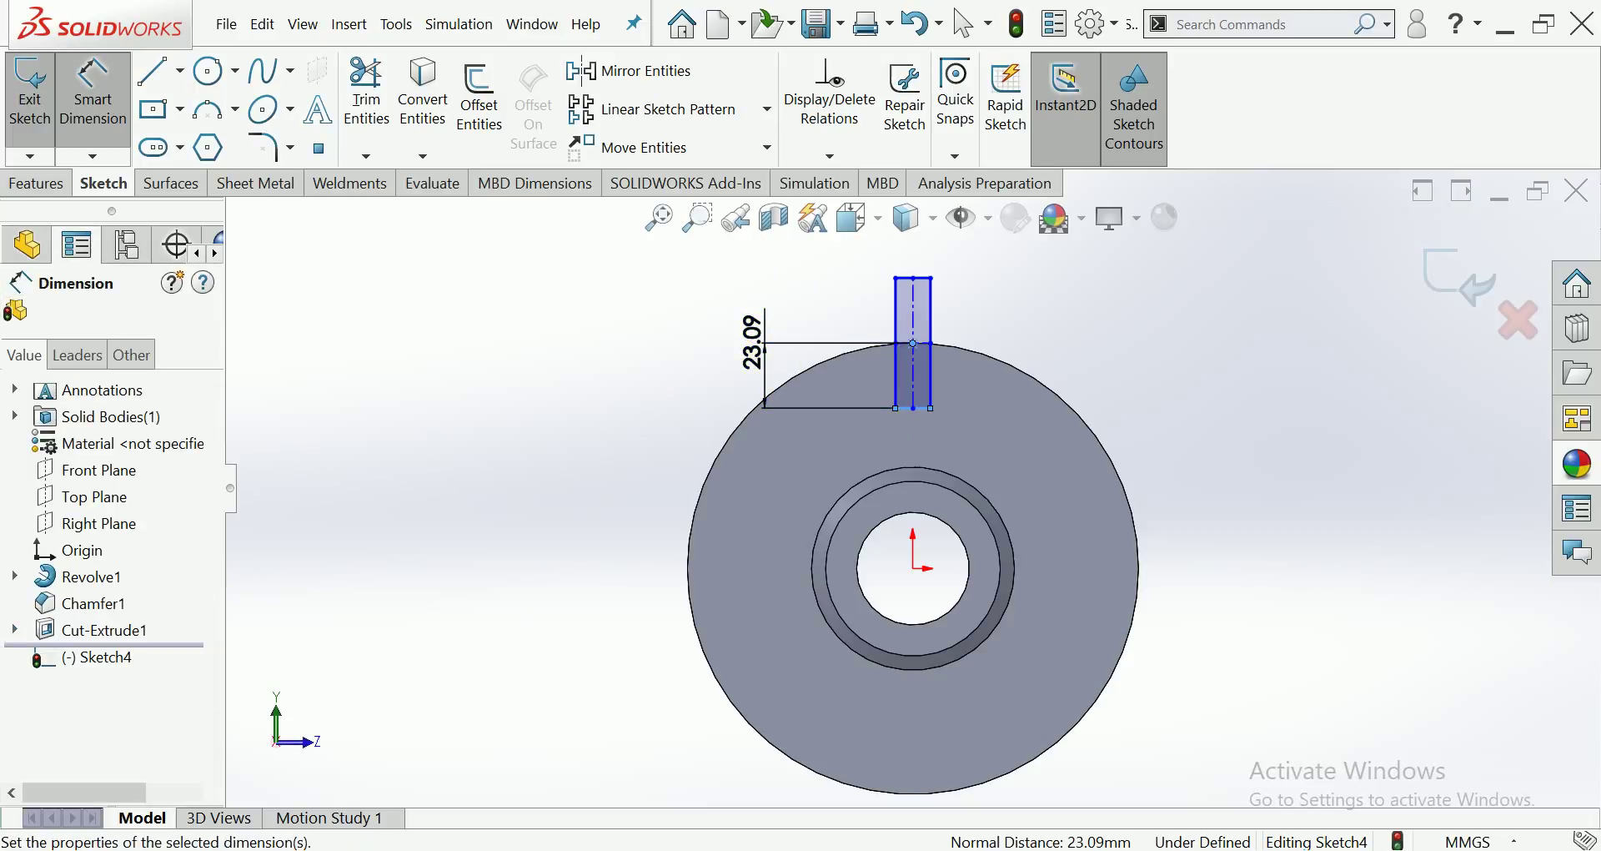
type("20")
key("Return")
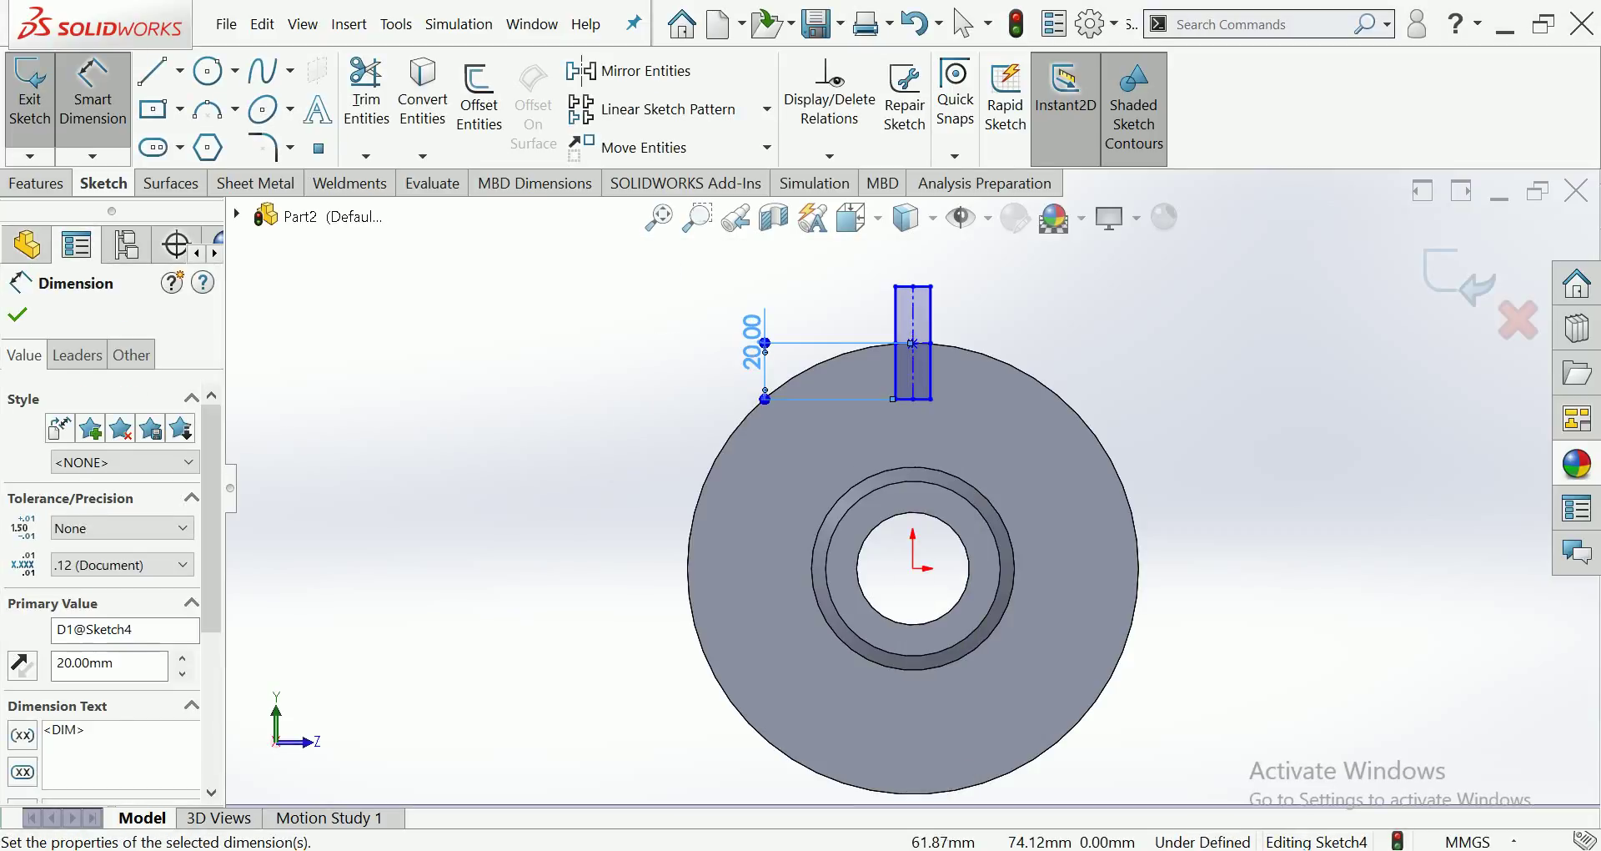
key("Escape")
scroll(913, 459, "up", 2)
scroll(913, 334, "down", 3)
Step: Dimension the slot rectangle's width to 12 mm
left_click(890, 384)
left_click(883, 392)
key("Return")
left_click(935, 417)
left_click(891, 400)
left_click(1012, 310)
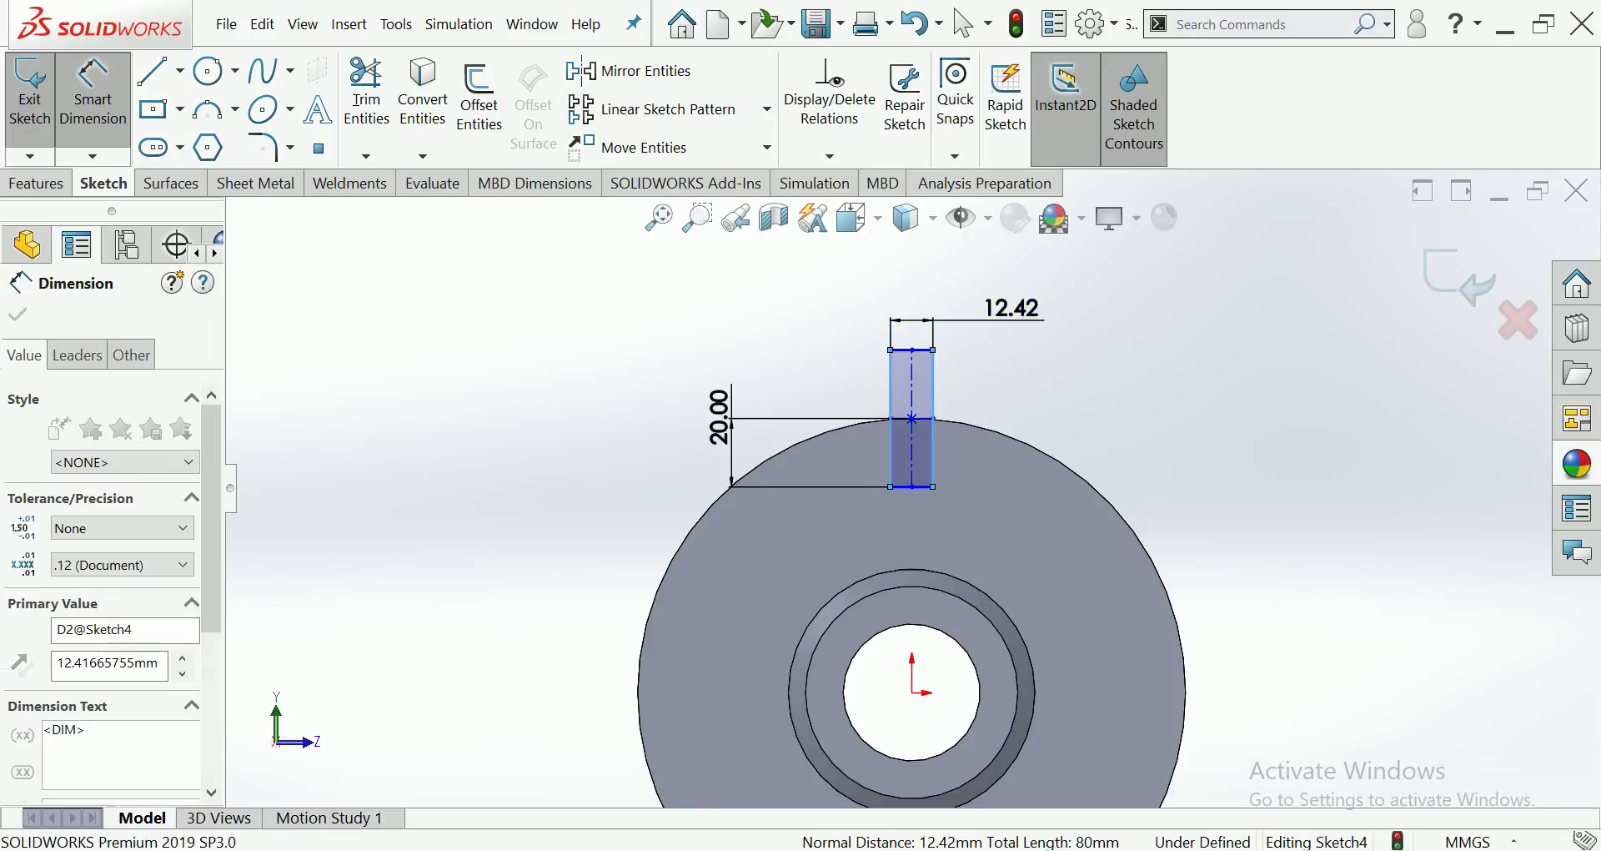
type("12")
key("Return")
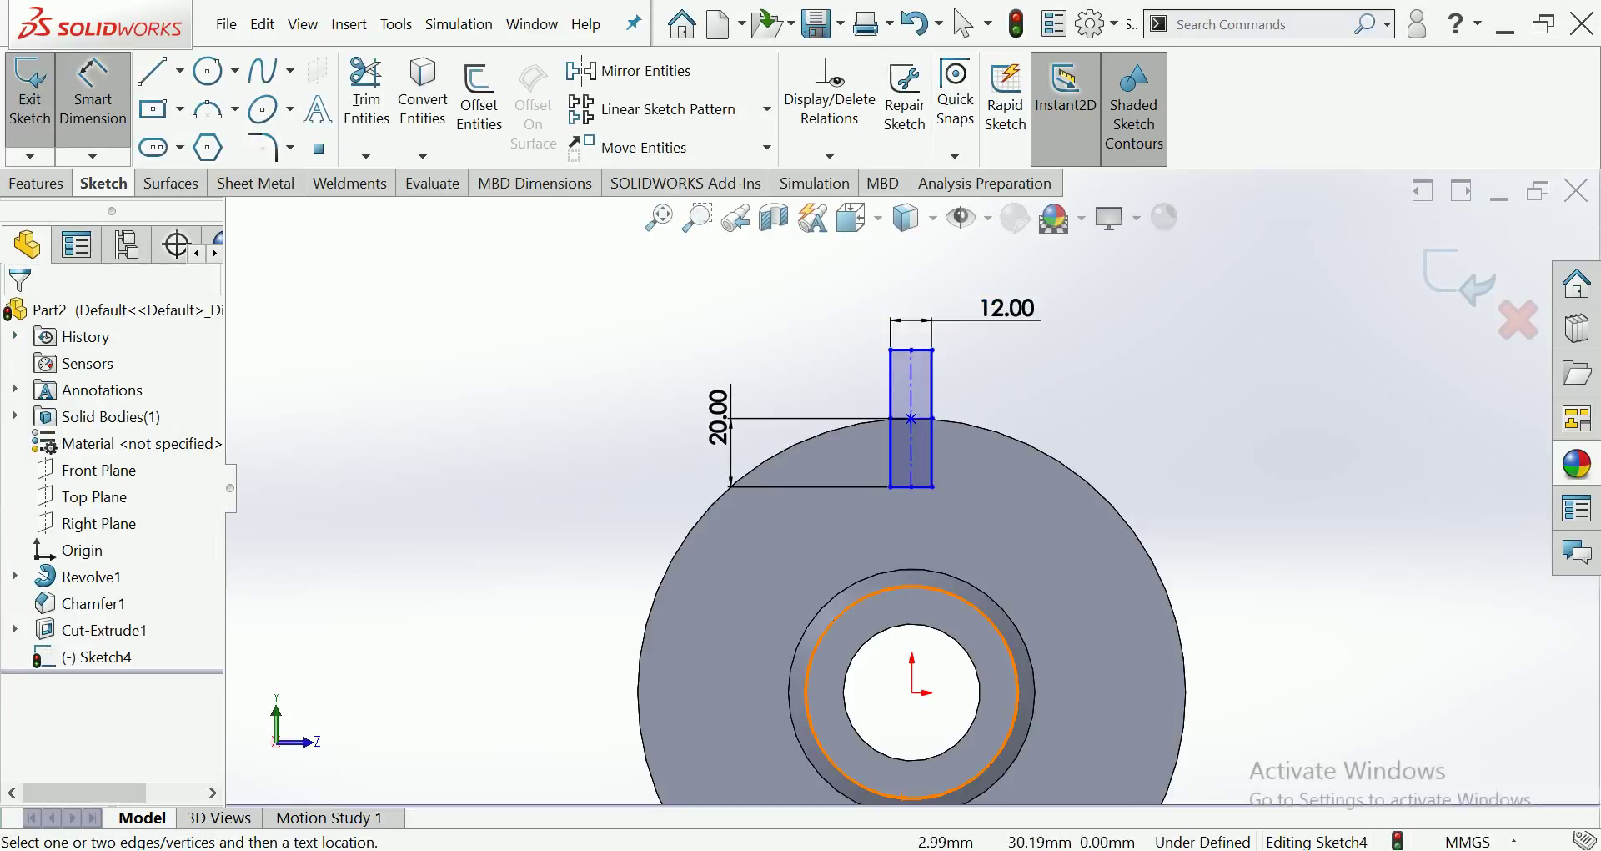
Step: Extrude-cut the slot sketch Through All to create Cut-Extrude2
left_click(36, 183)
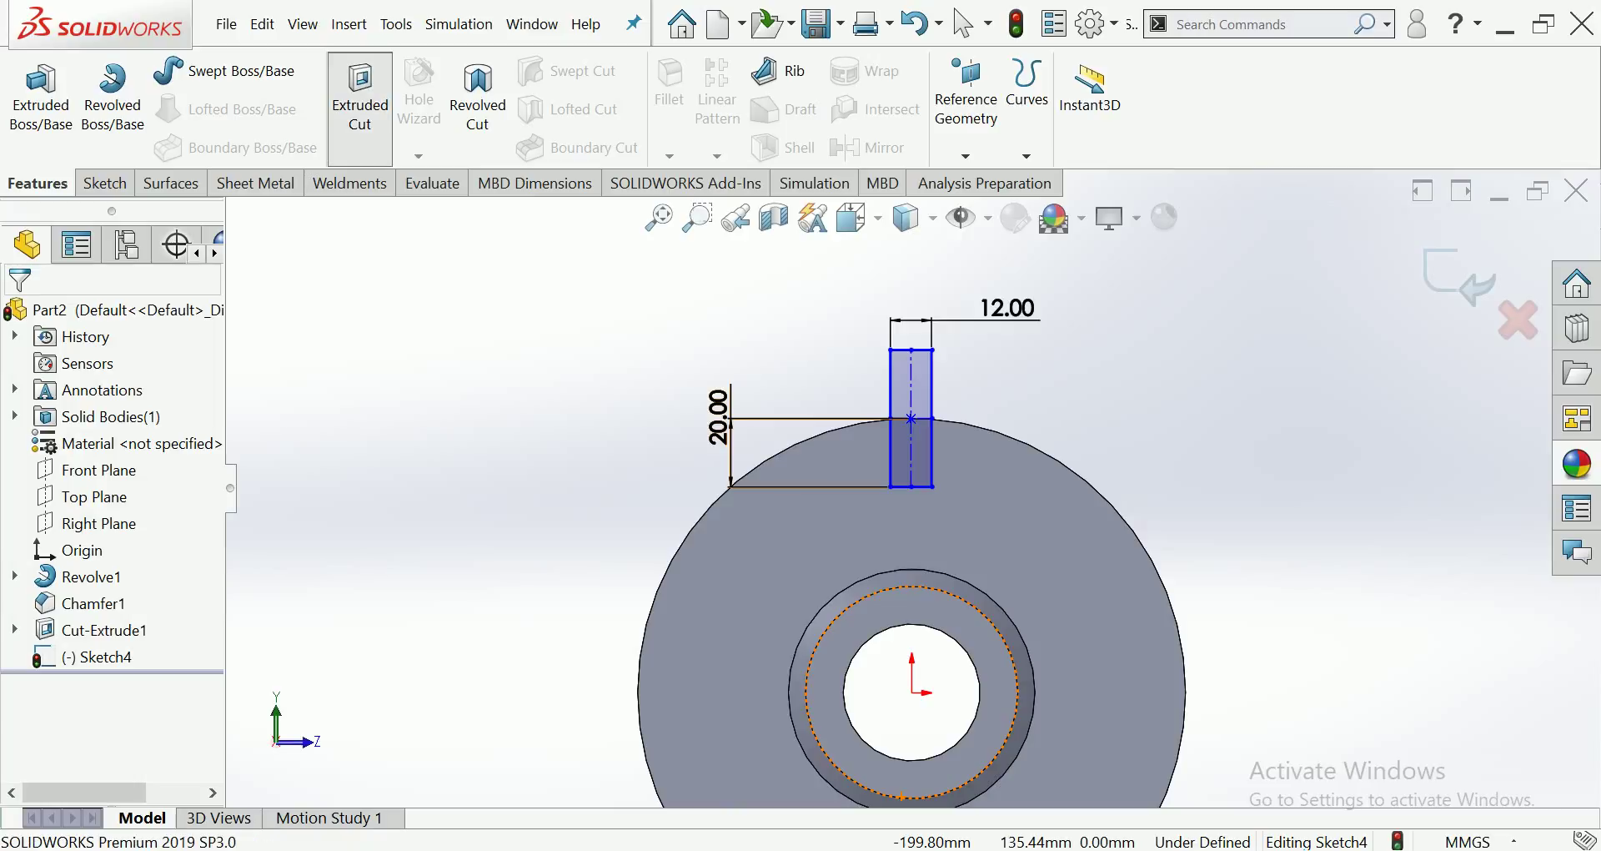
left_click(360, 92)
left_click(125, 445)
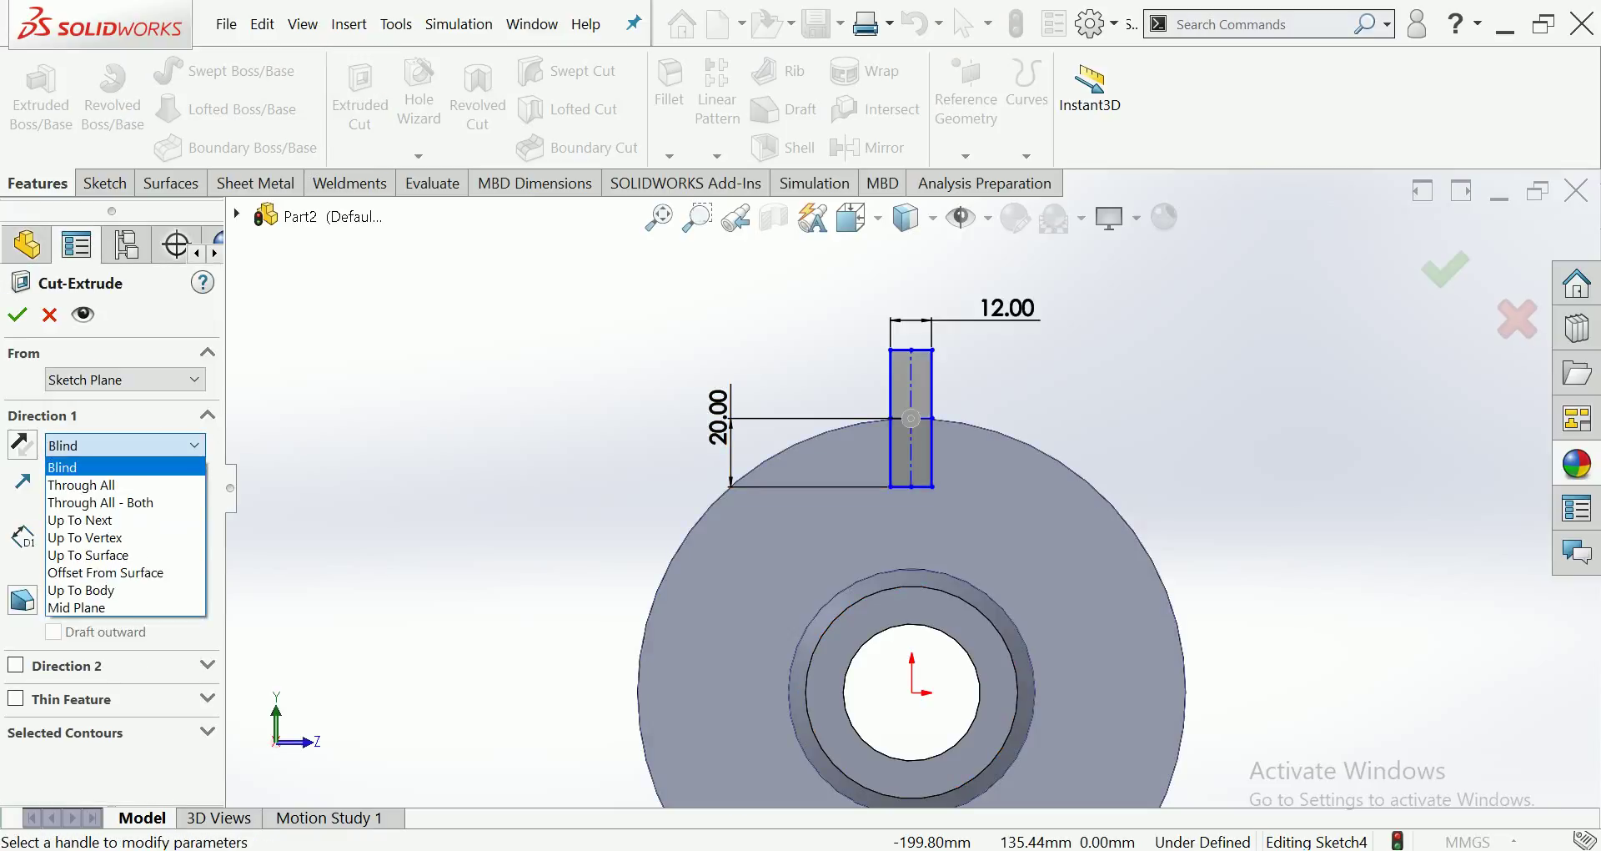
left_click(81, 485)
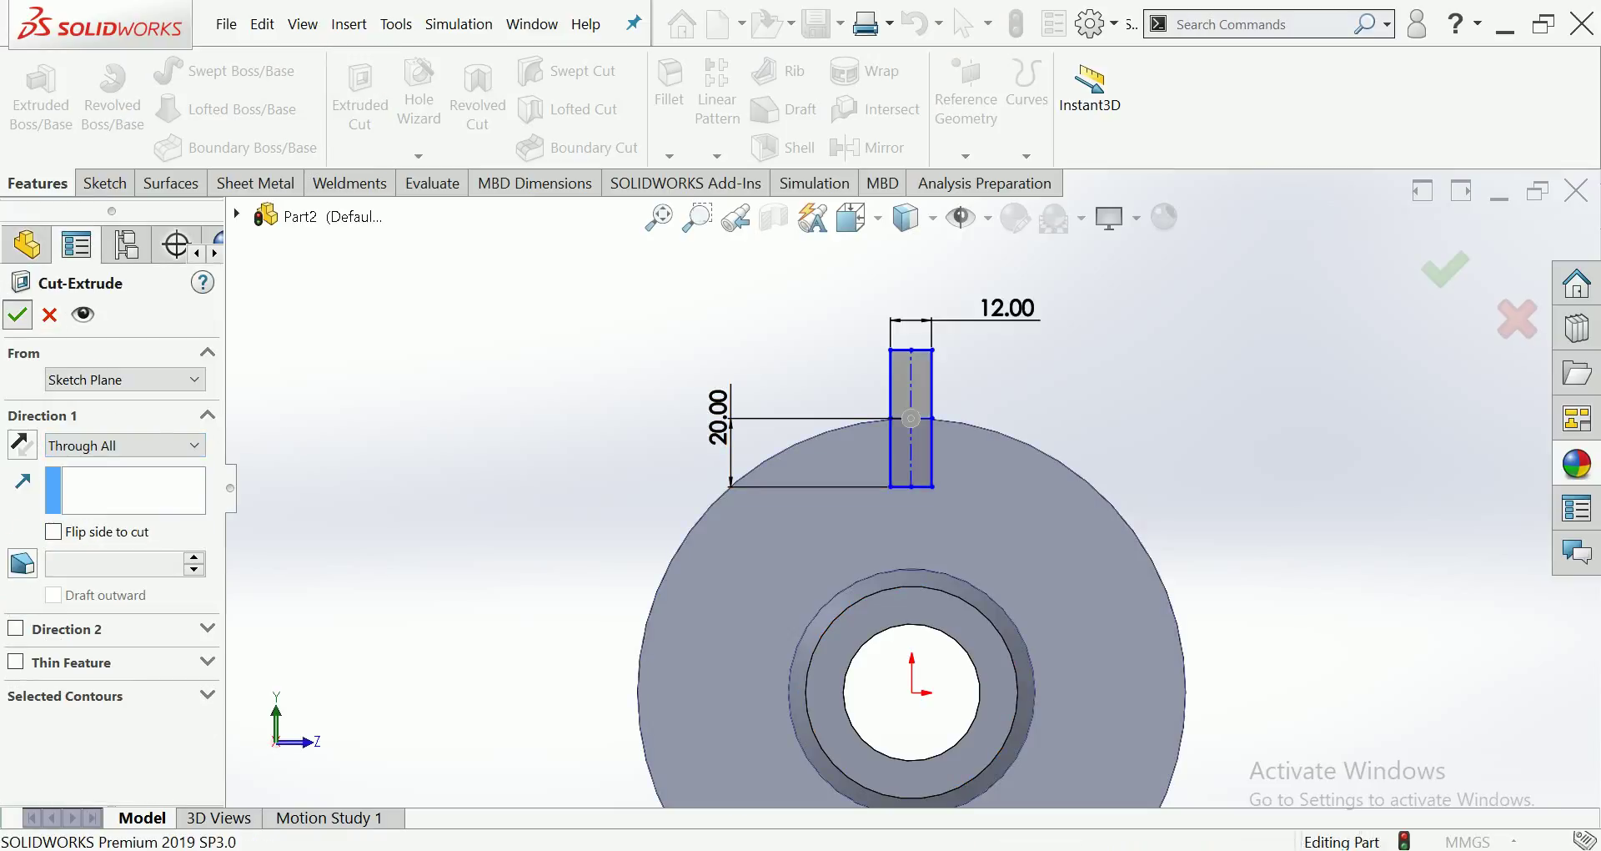
key("Return")
scroll(911, 500, "up", 3)
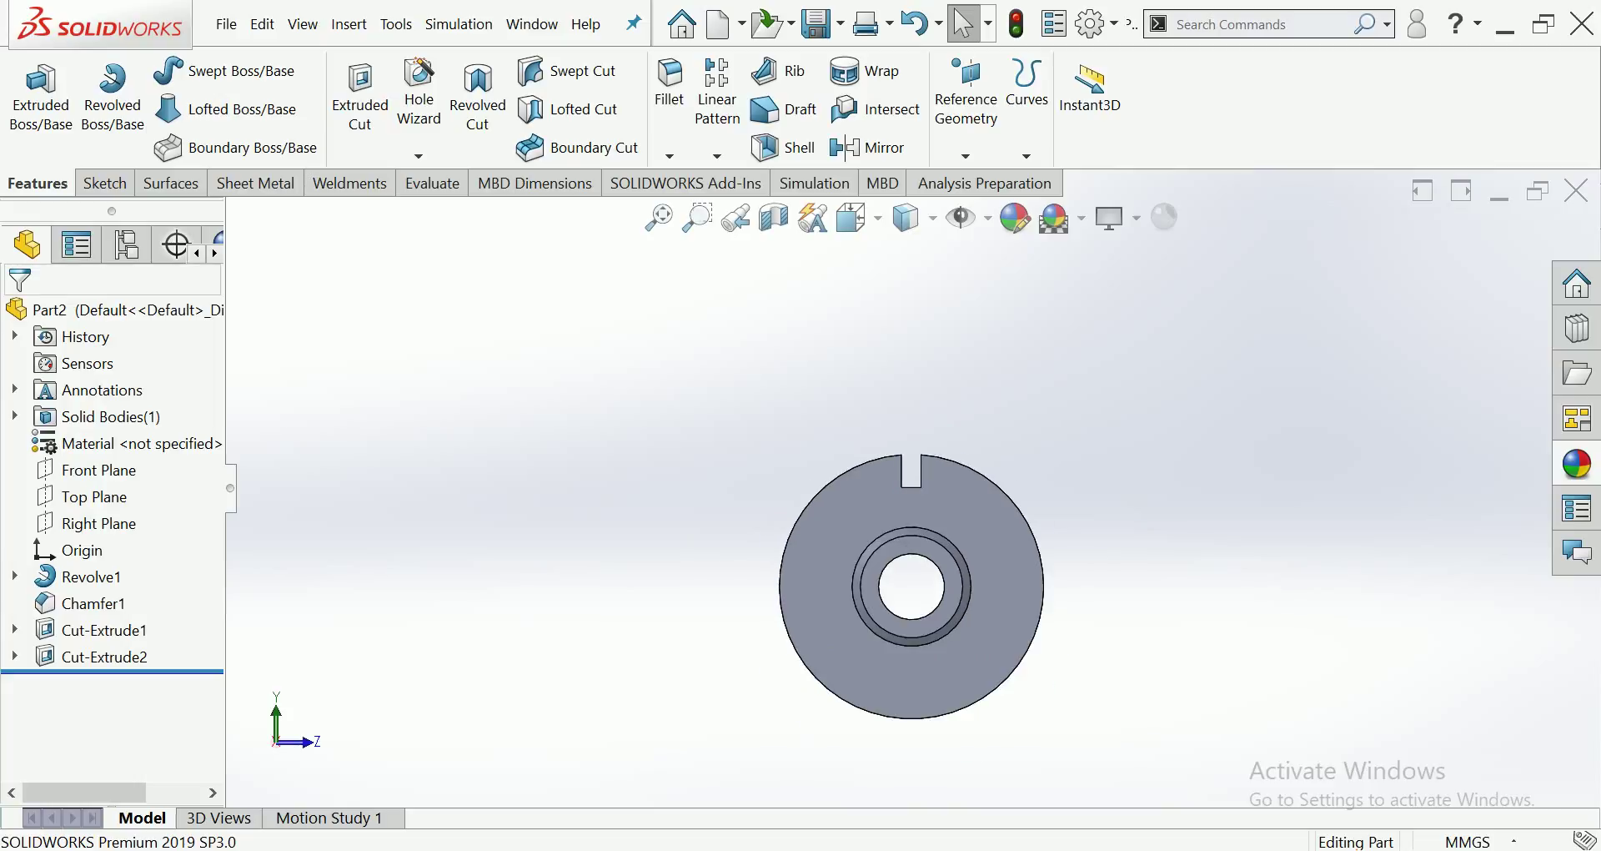
Step: Set up a Circular Pattern about the inner circular edge, patterning Cut-Extrude2 instead of Revolve1
left_click(717, 156)
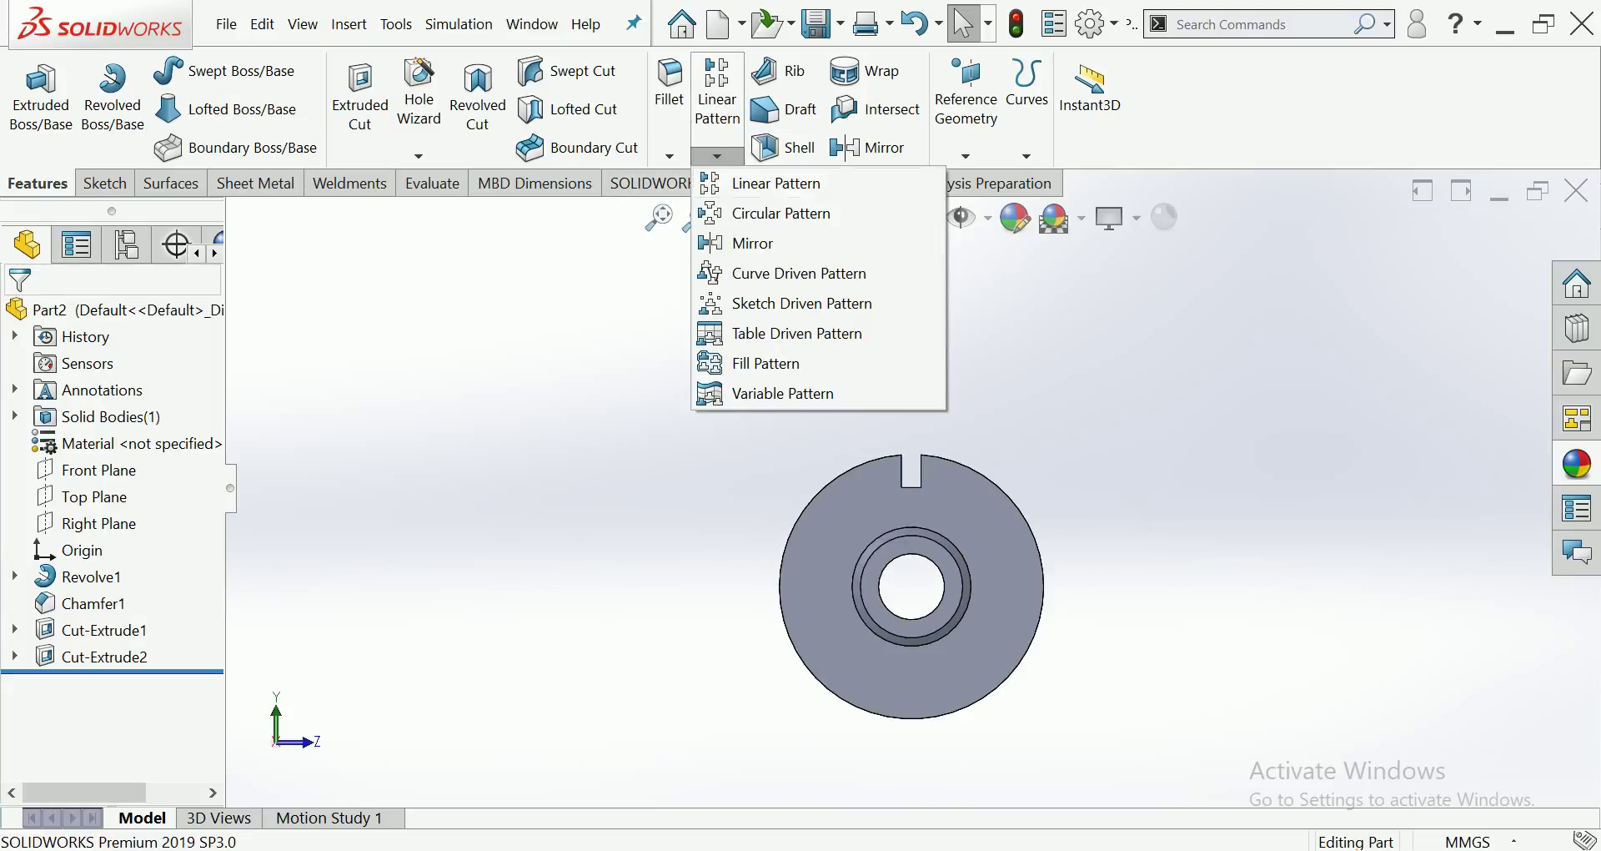
left_click(734, 211)
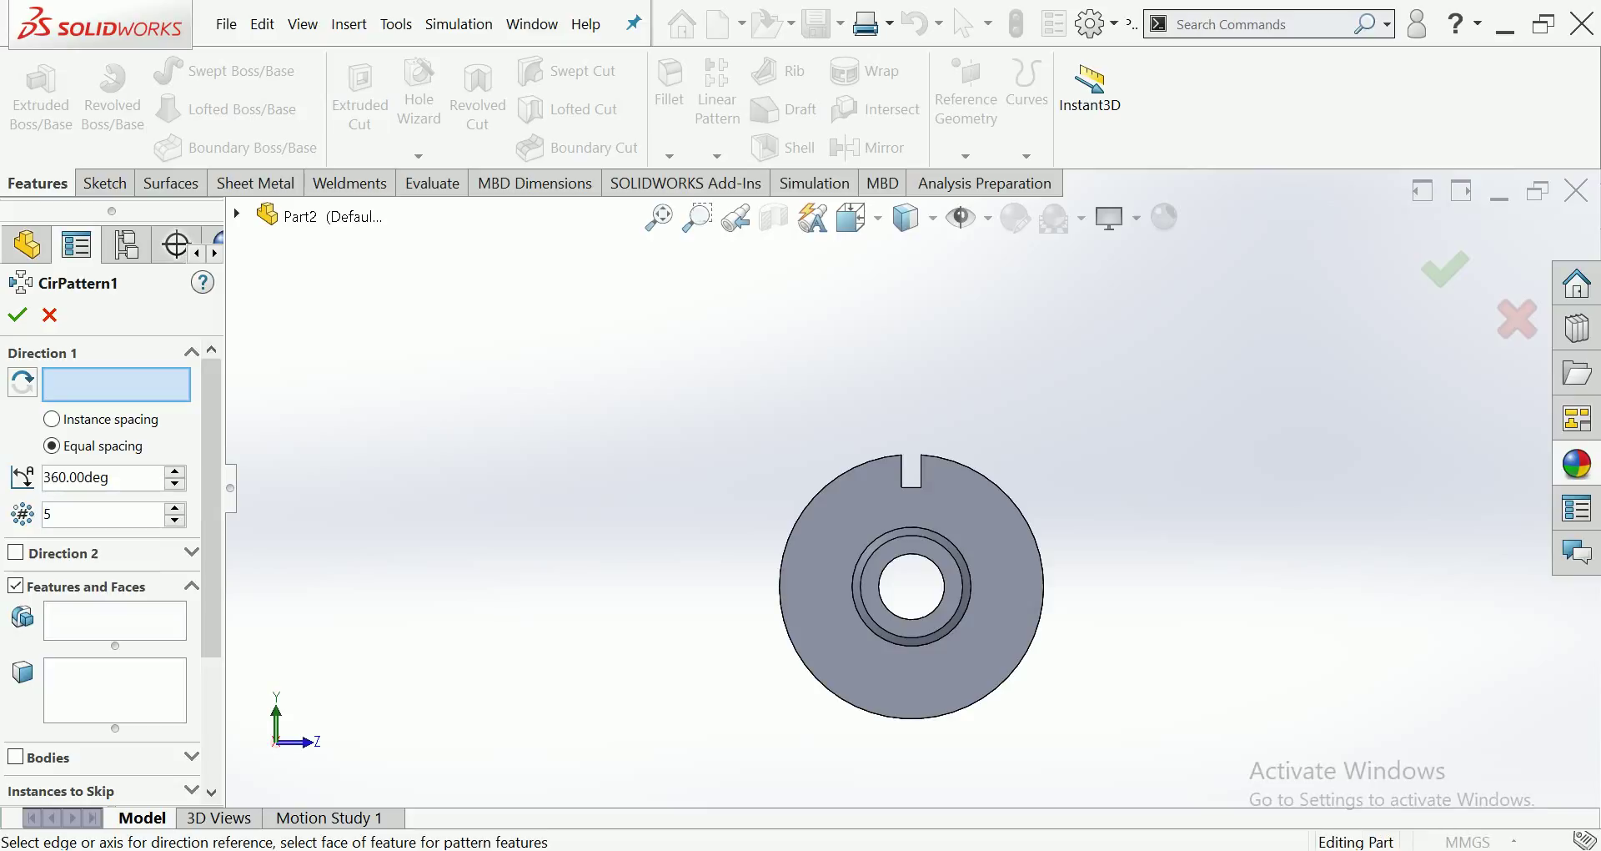
left_click(114, 620)
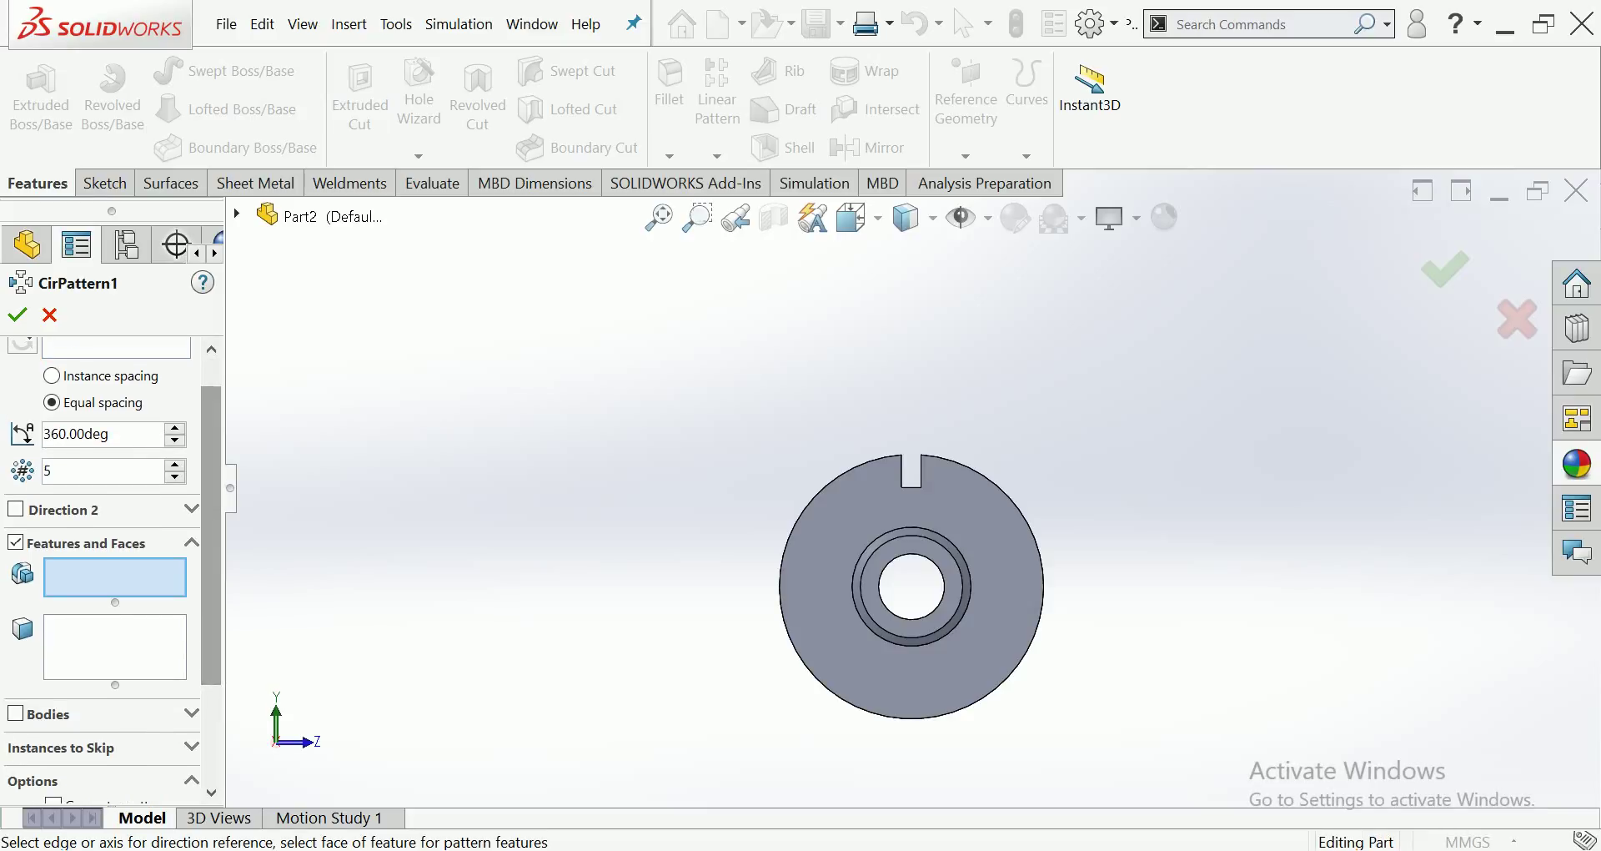
left_click(115, 384)
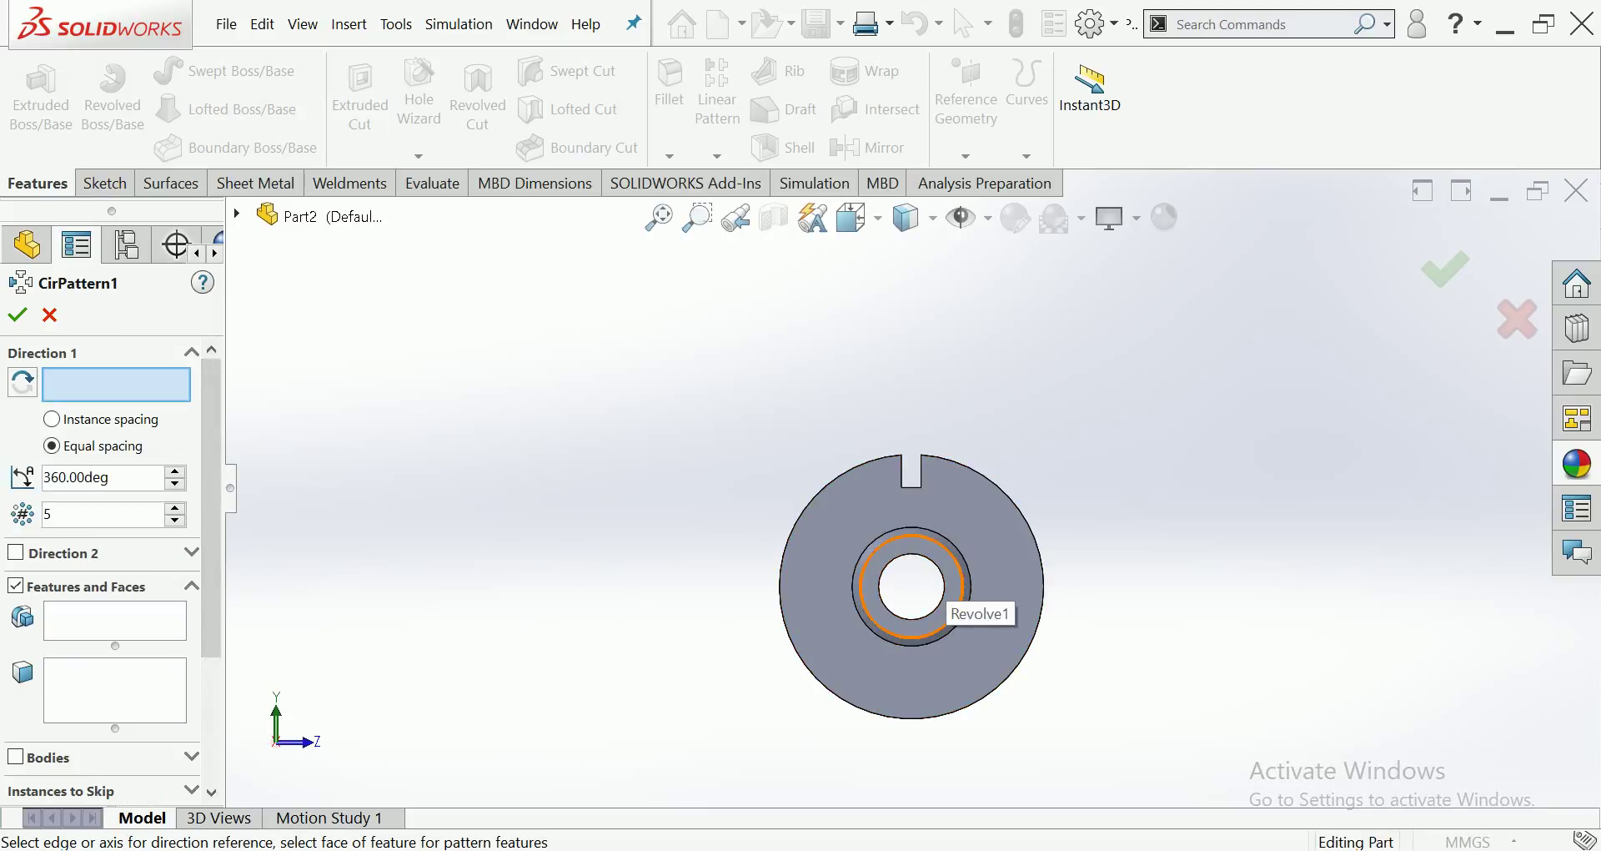
left_click(956, 555)
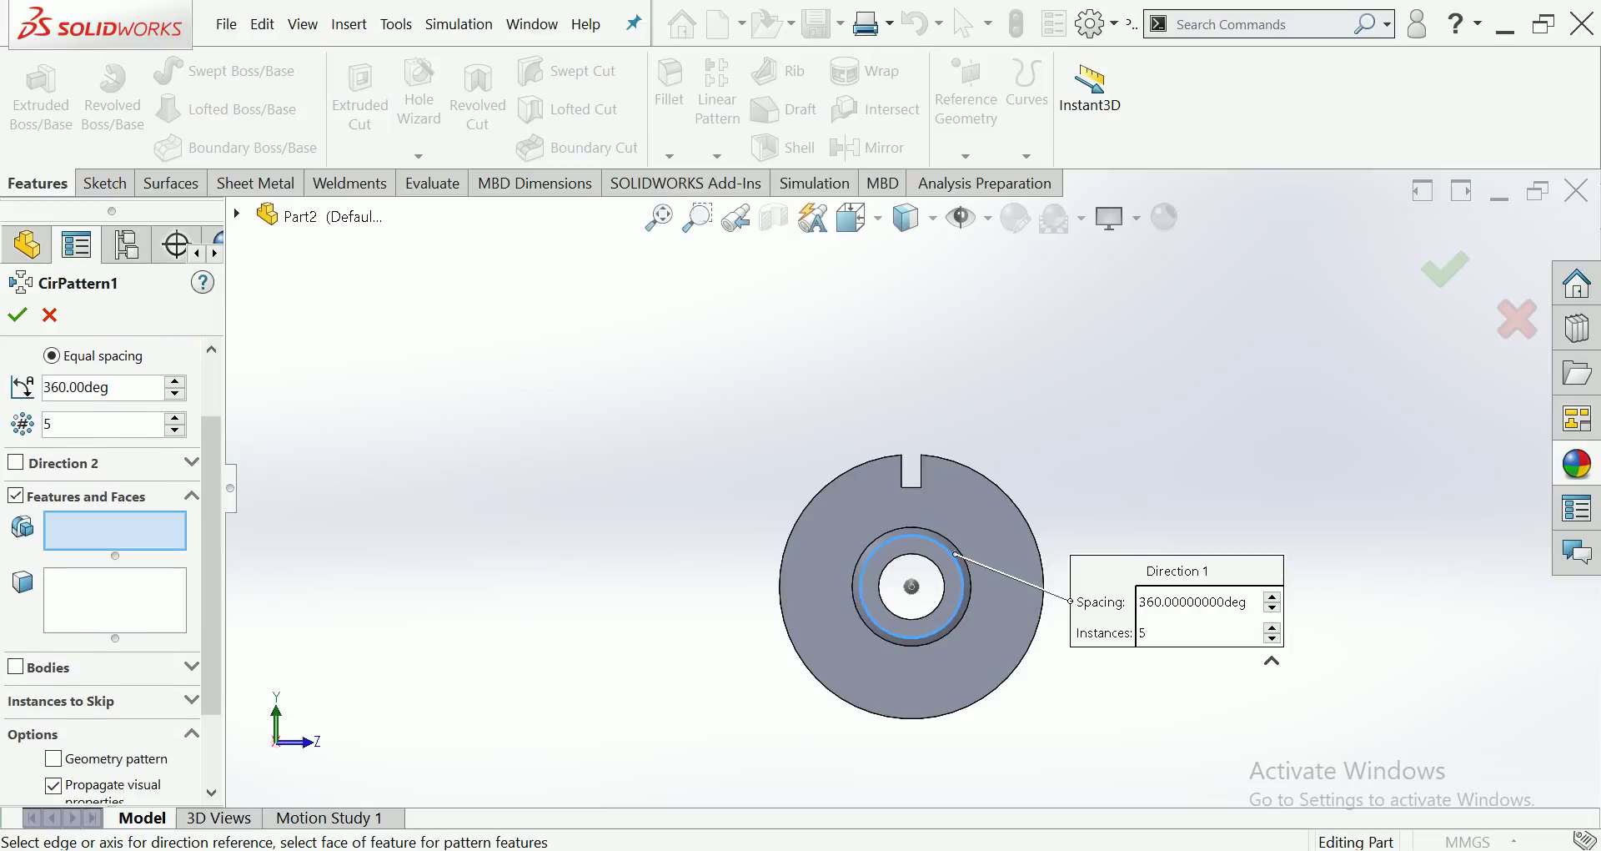
middle_click_drag(911, 634, 663, 772)
scroll(663, 772, "up", 3)
left_click(663, 772)
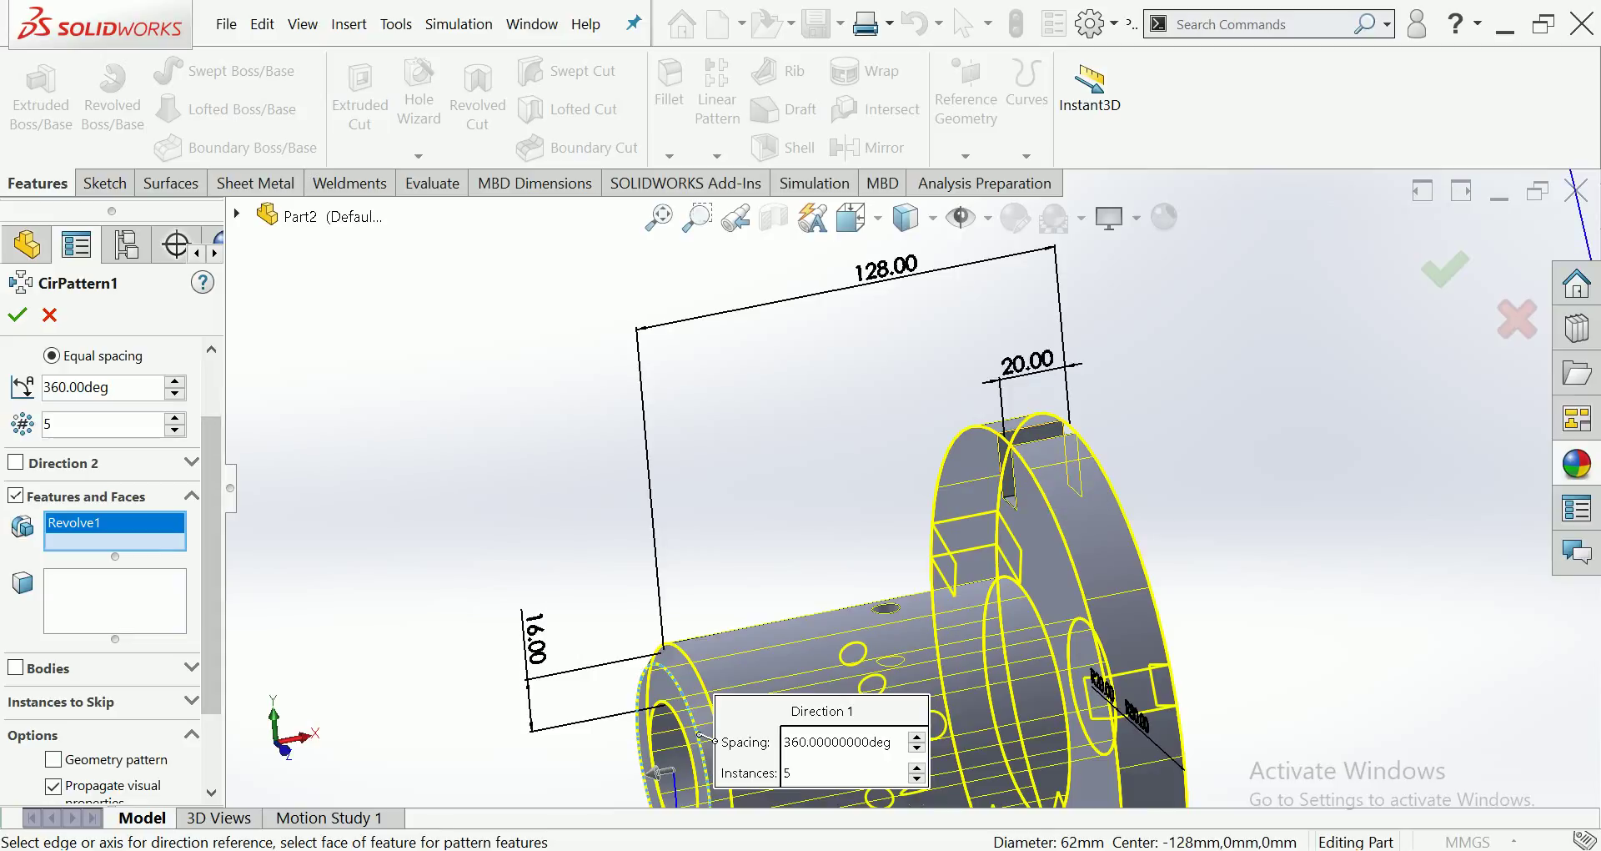
right_click(179, 523)
left_click(250, 533)
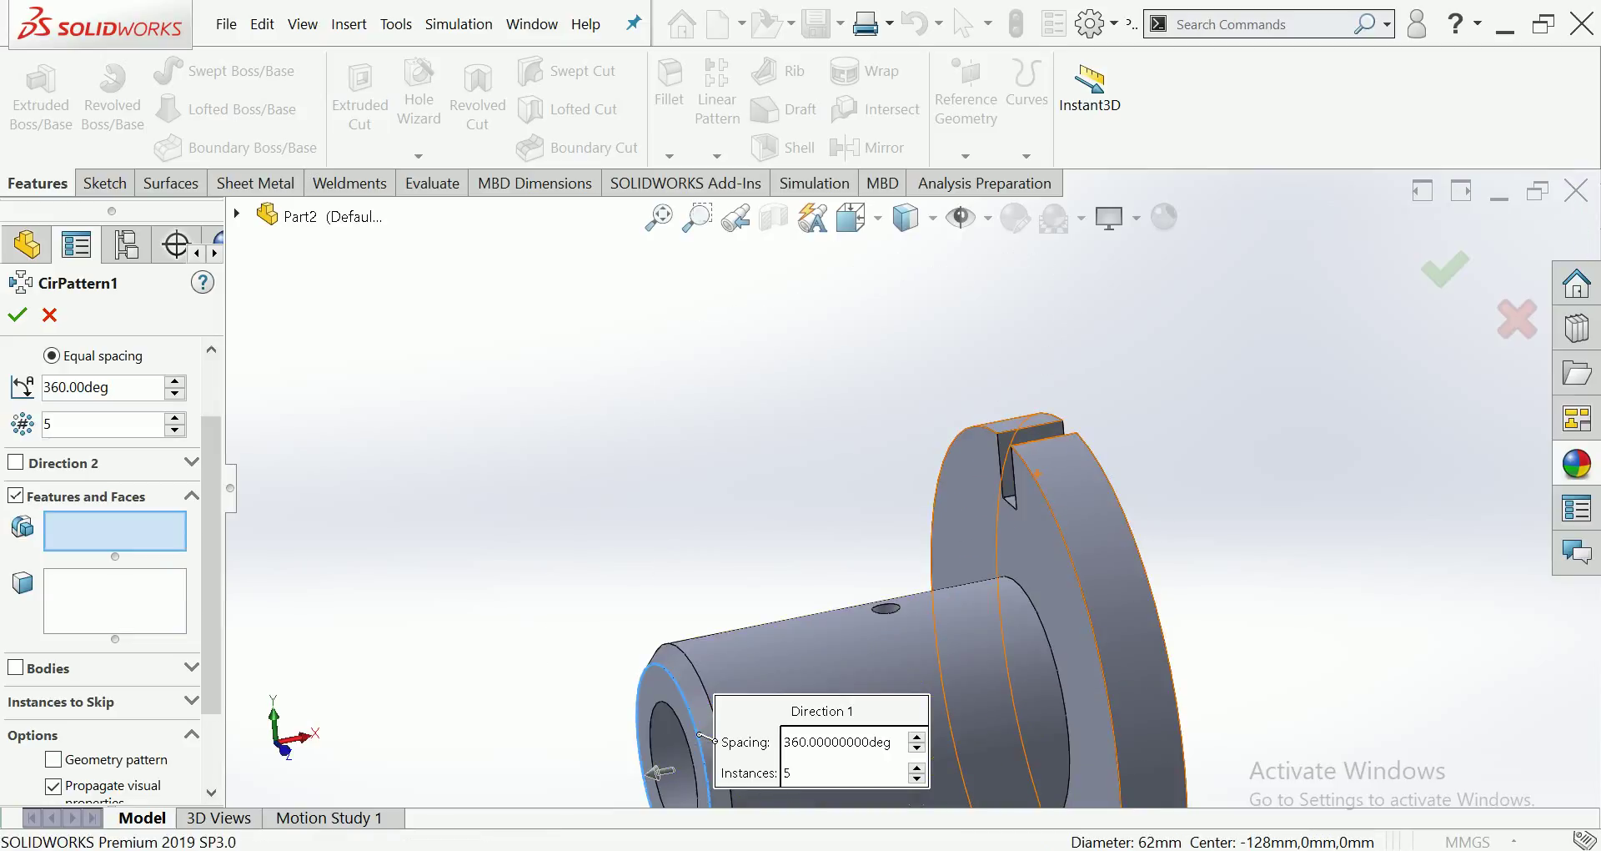
left_click(1035, 467)
middle_click_drag(1017, 358, 909, 617)
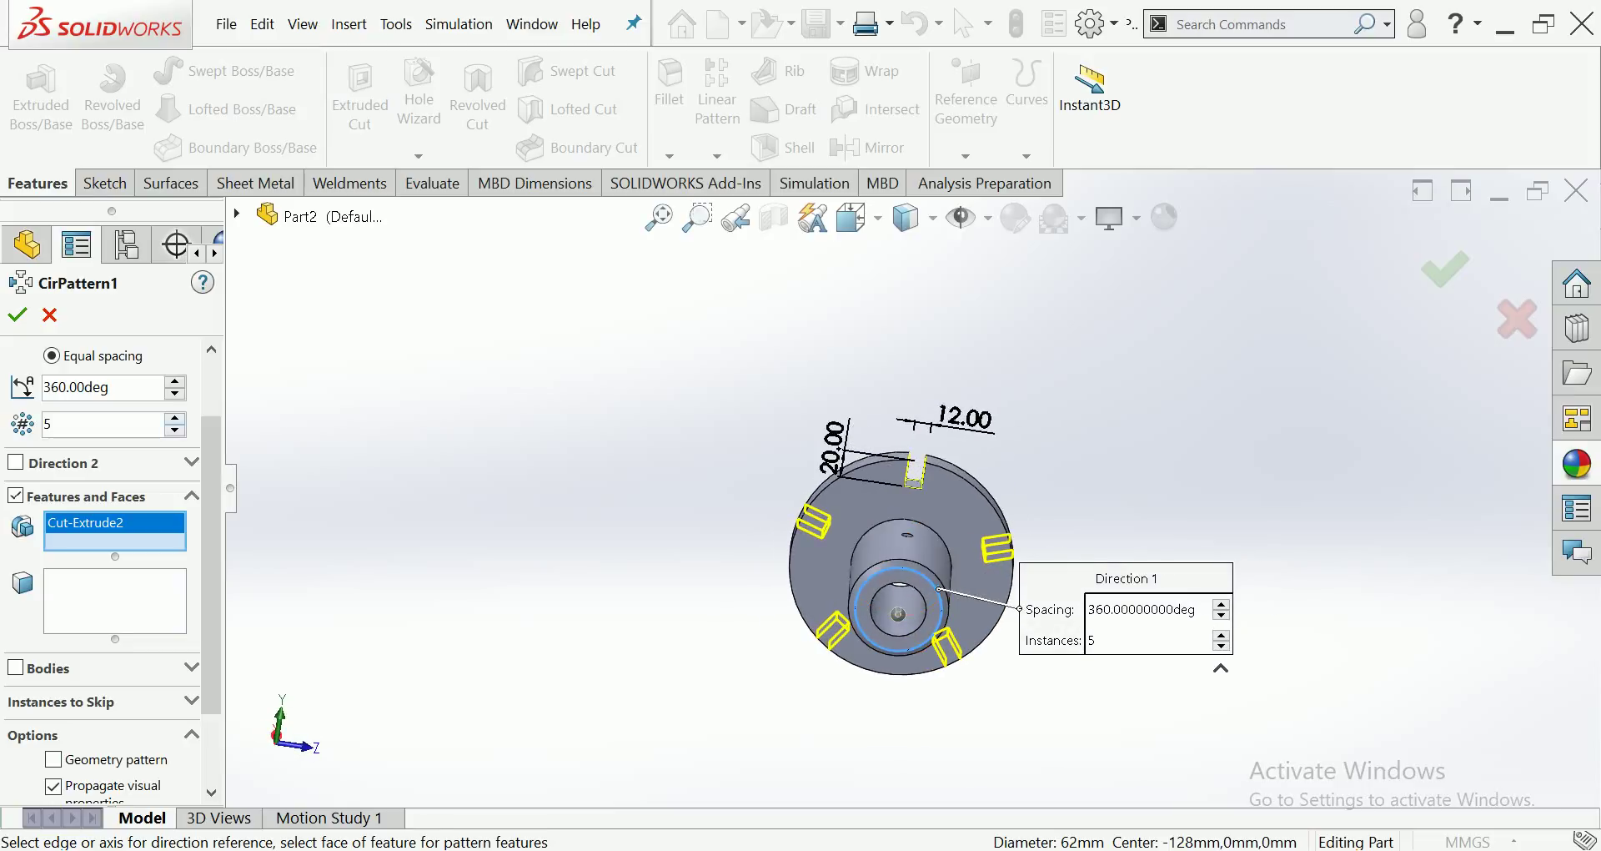
Step: Set the pattern to 8 instances, accept it, and view the part isometrically
key("Up")
key("Up")
key("Up")
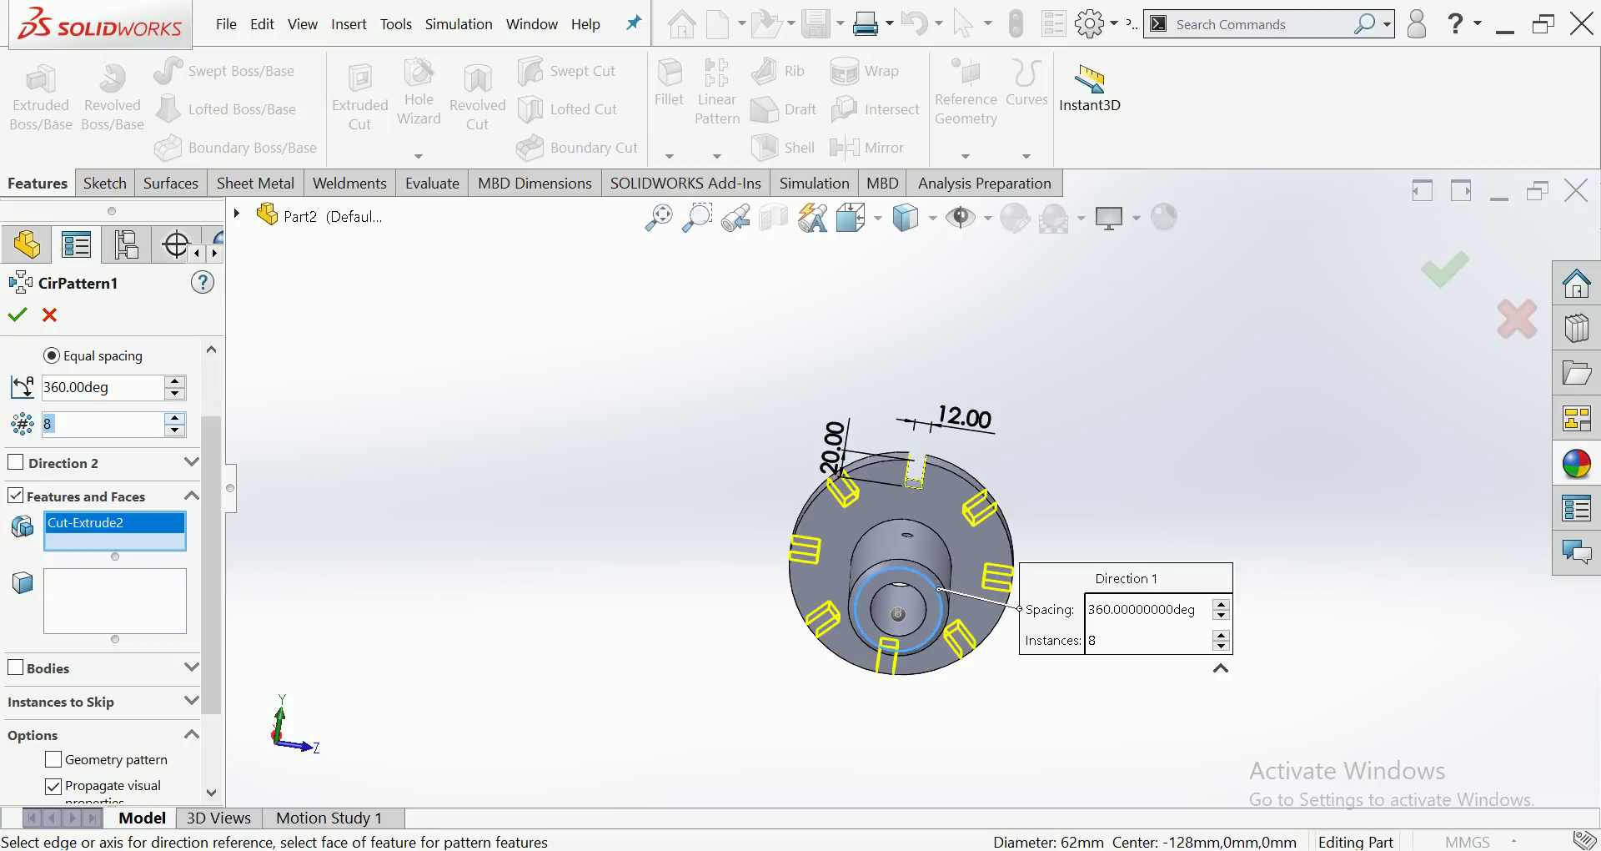
key("Up")
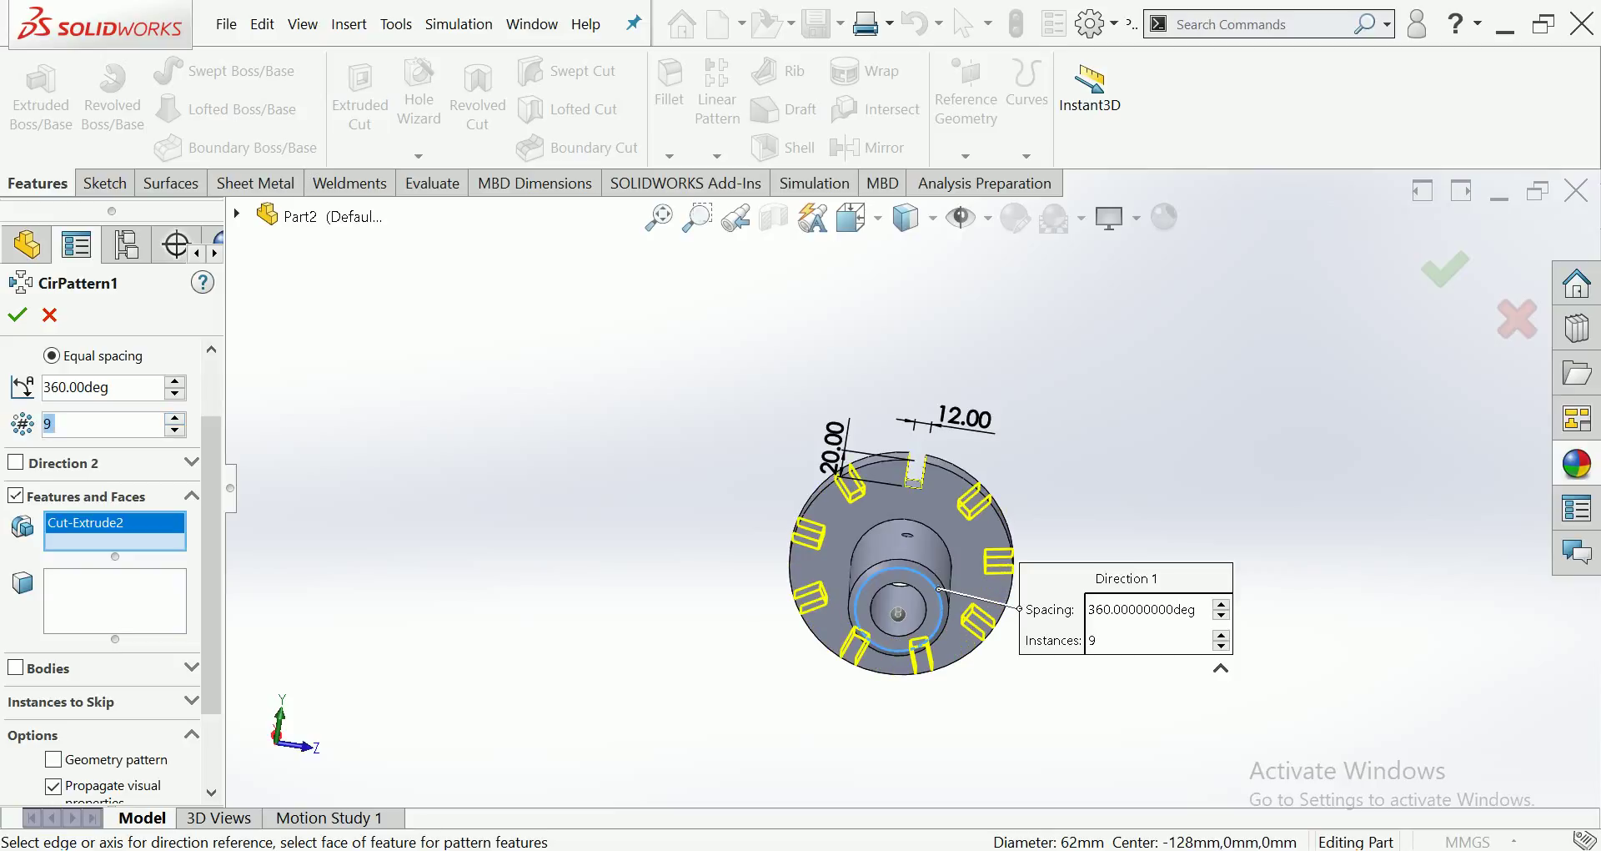
key("Up")
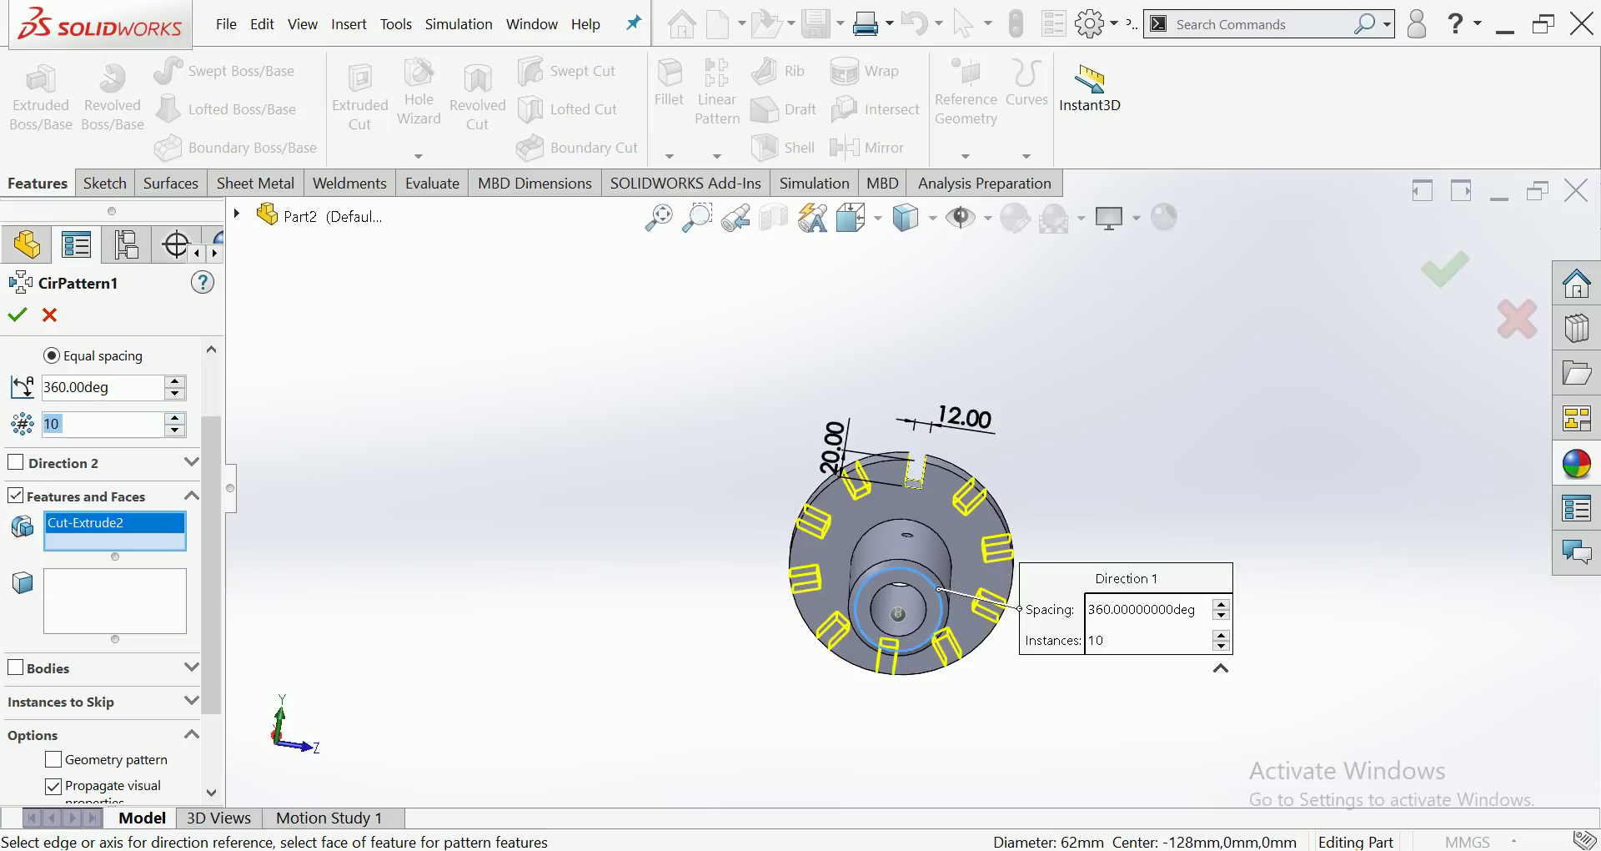
type("8")
key("Return")
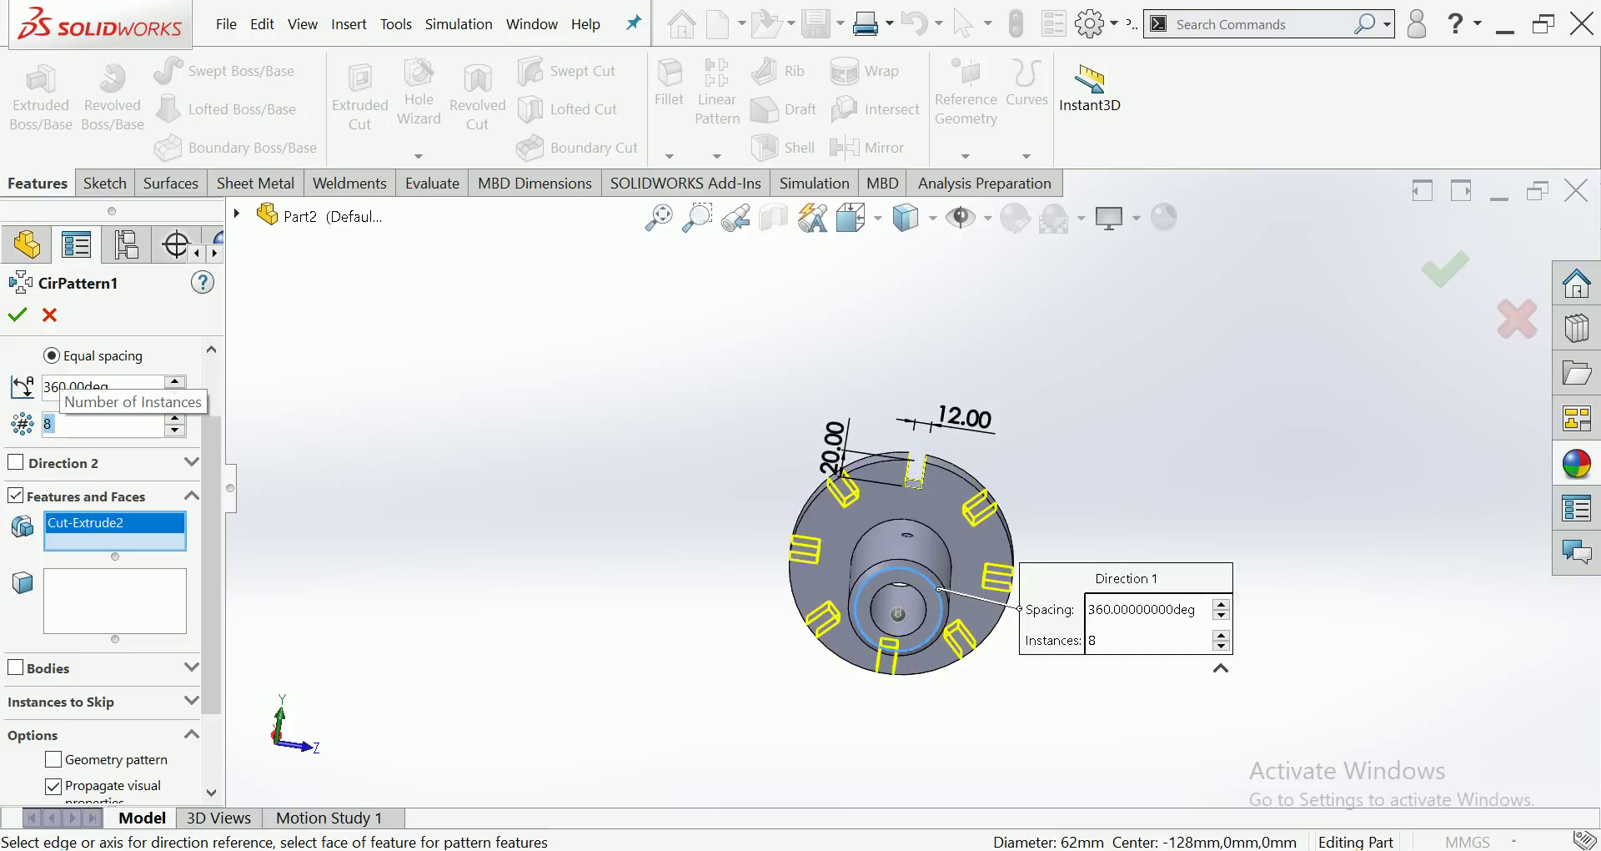
key("Return")
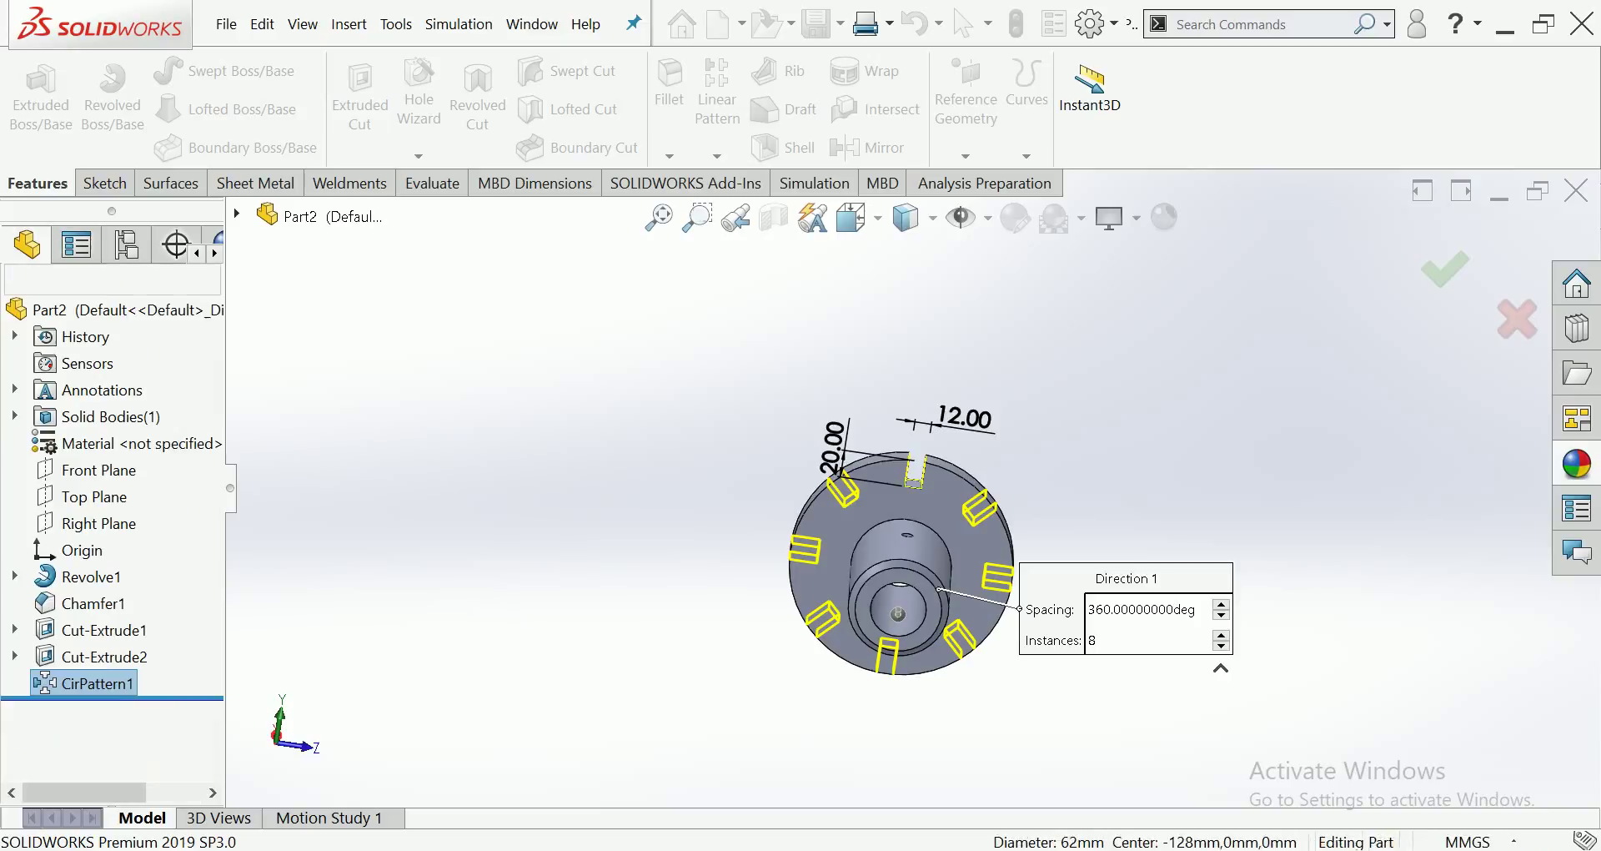
key("ctrl+7")
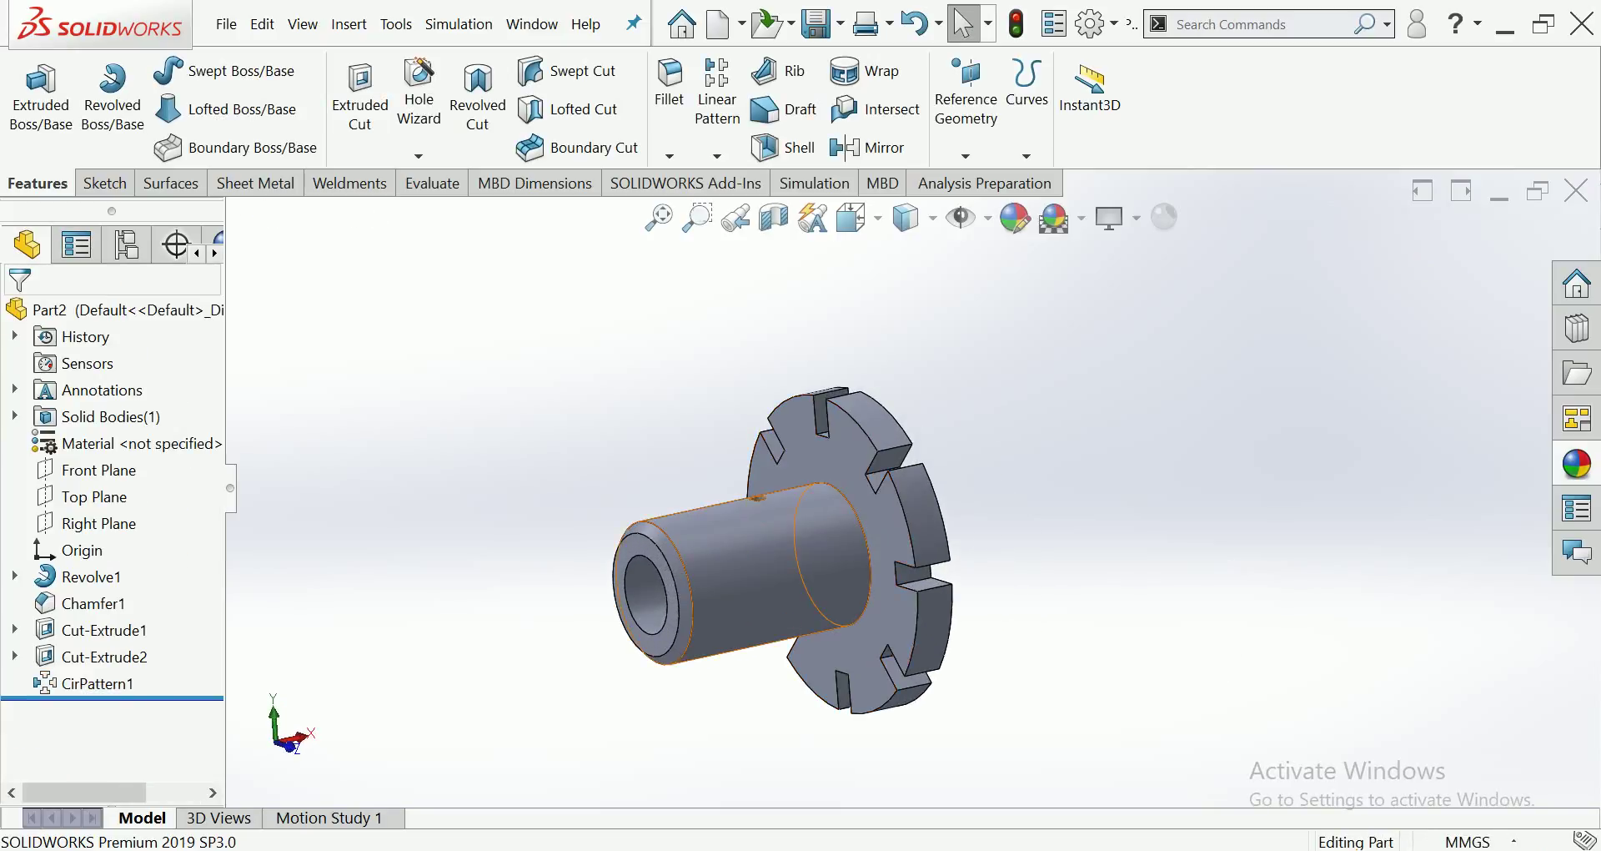
Step: Fillet the shaft-to-flange edge with a 5 mm radius, then show the part in Dimetric view
left_click(870, 551)
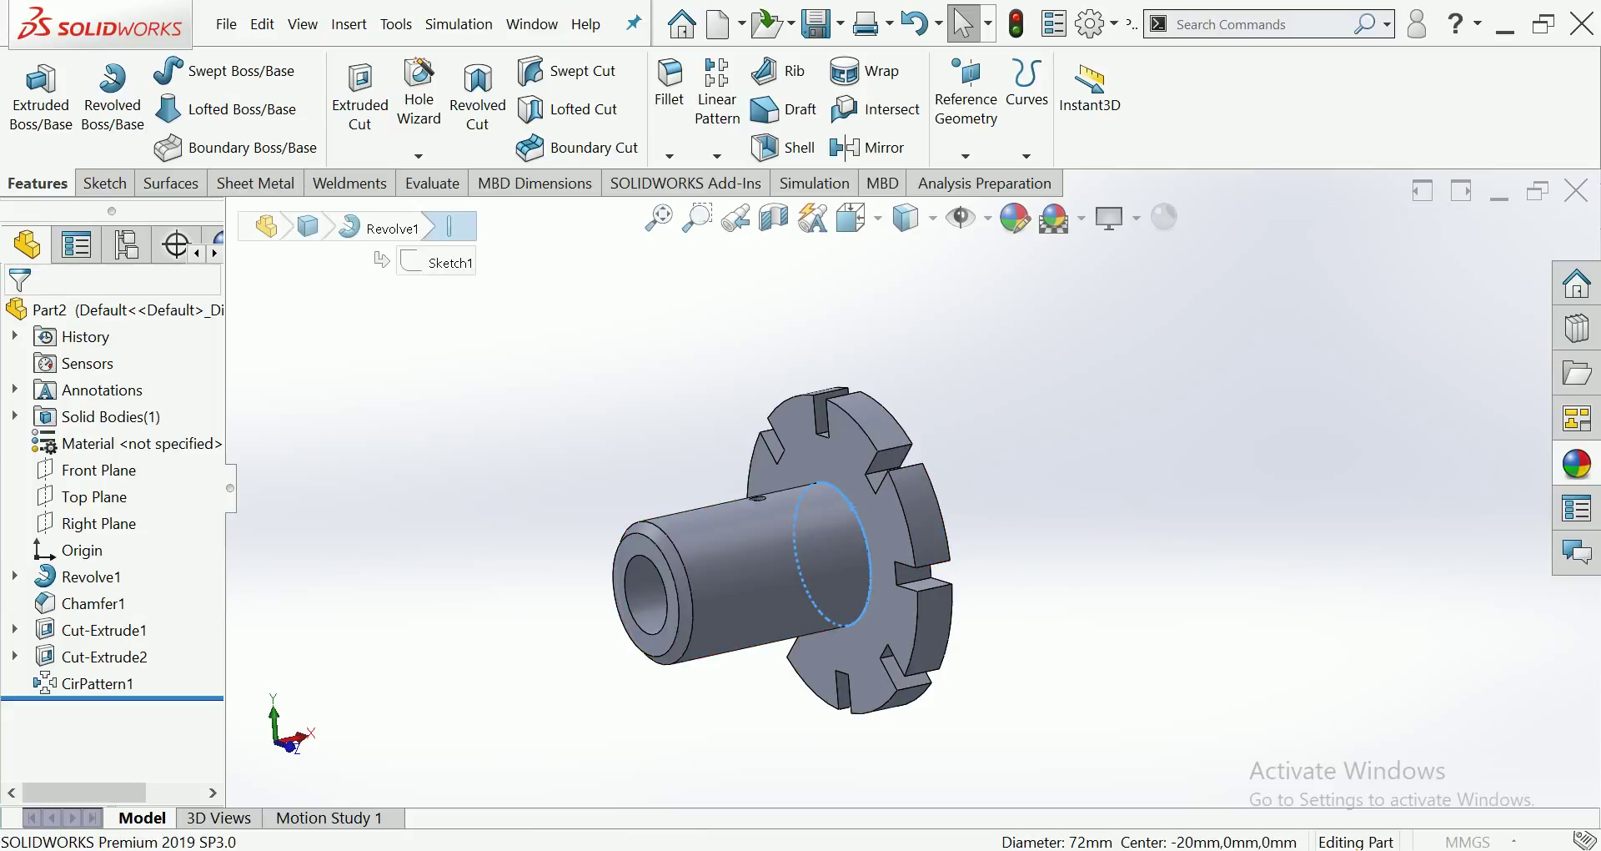
left_click(670, 83)
scroll(834, 543, "down", 3)
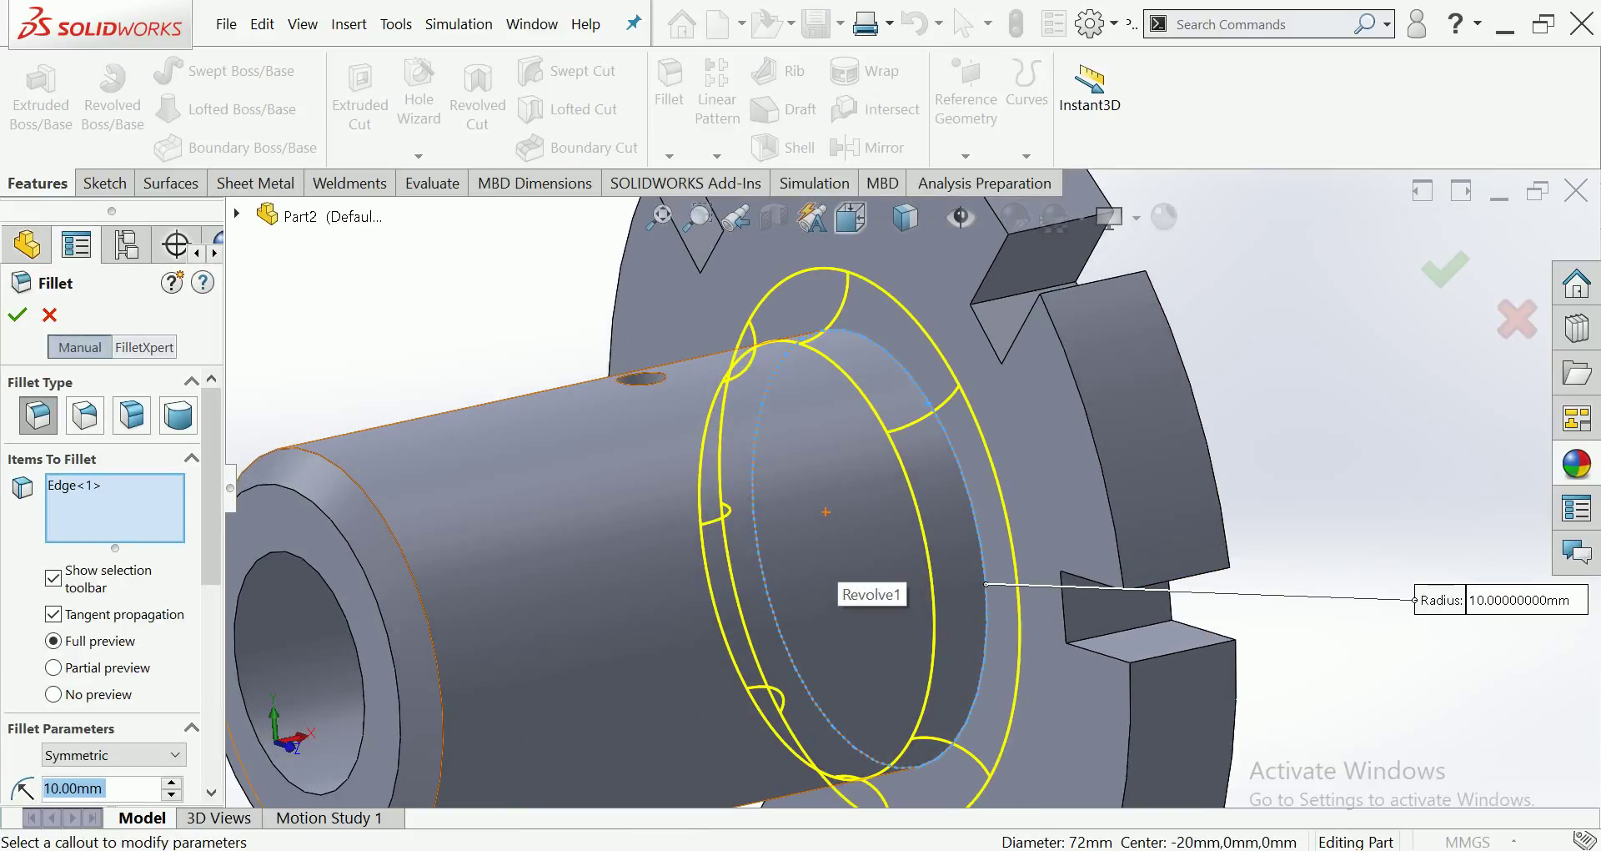
type("5")
key("Return")
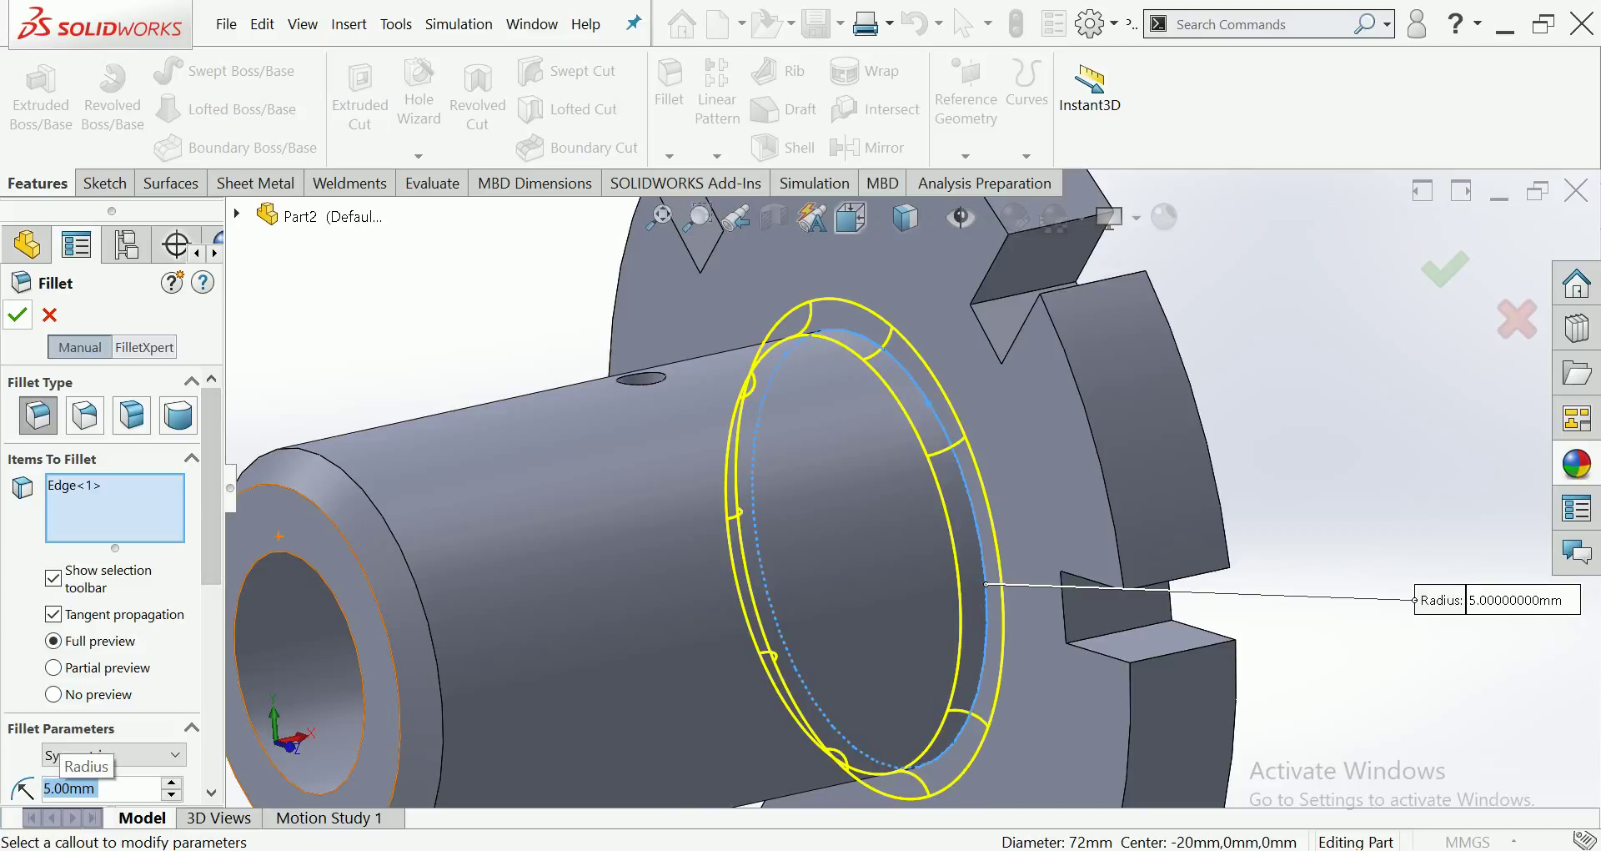
left_click(16, 314)
scroll(462, 434, "up", 2)
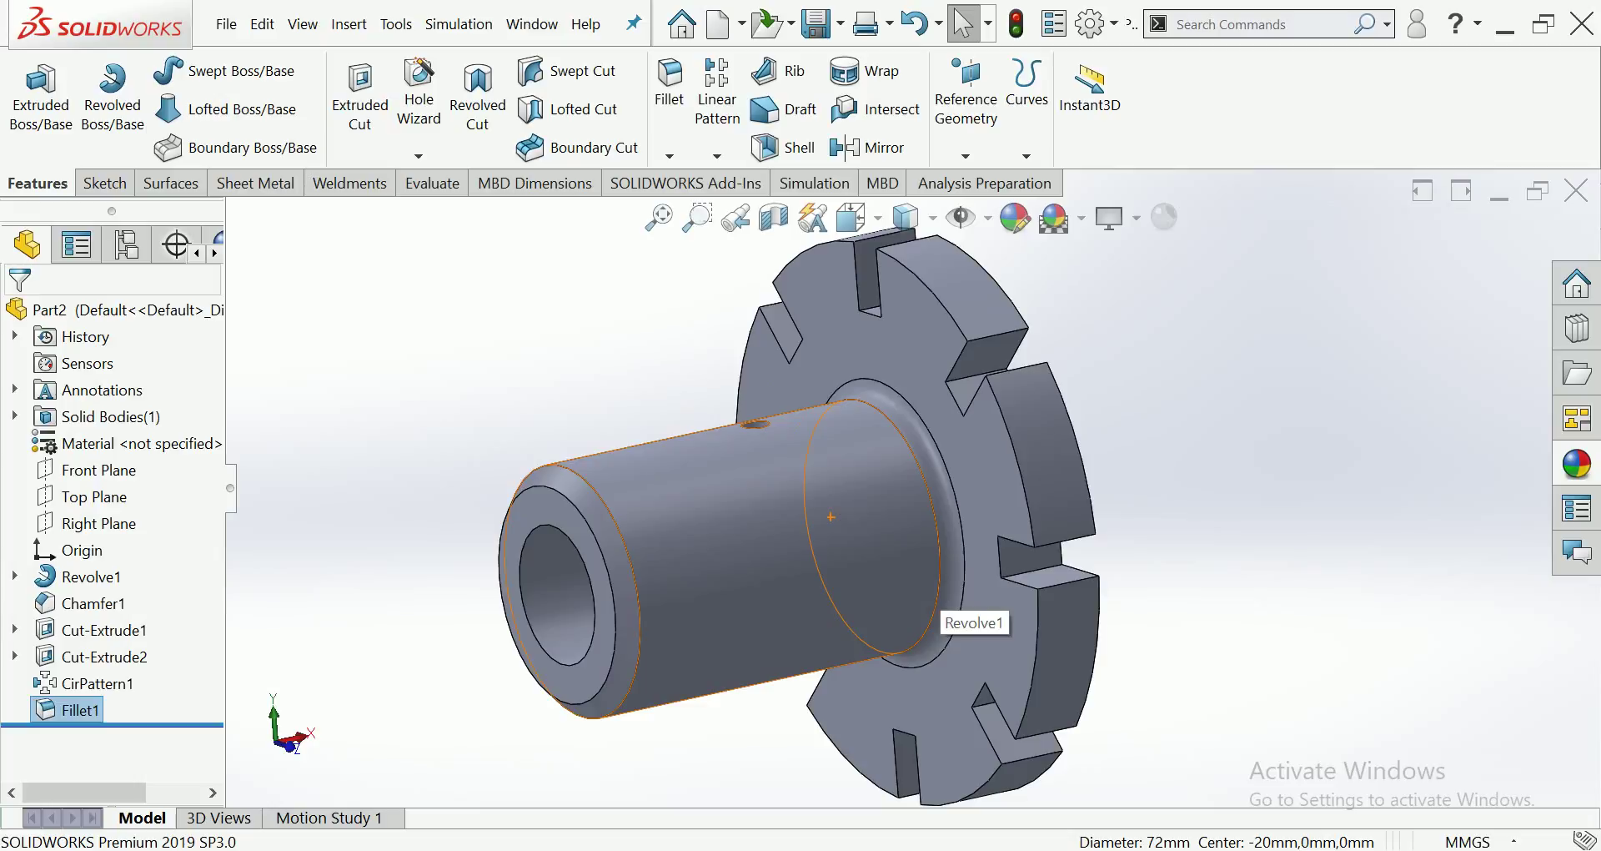
scroll(463, 434, "up", 2)
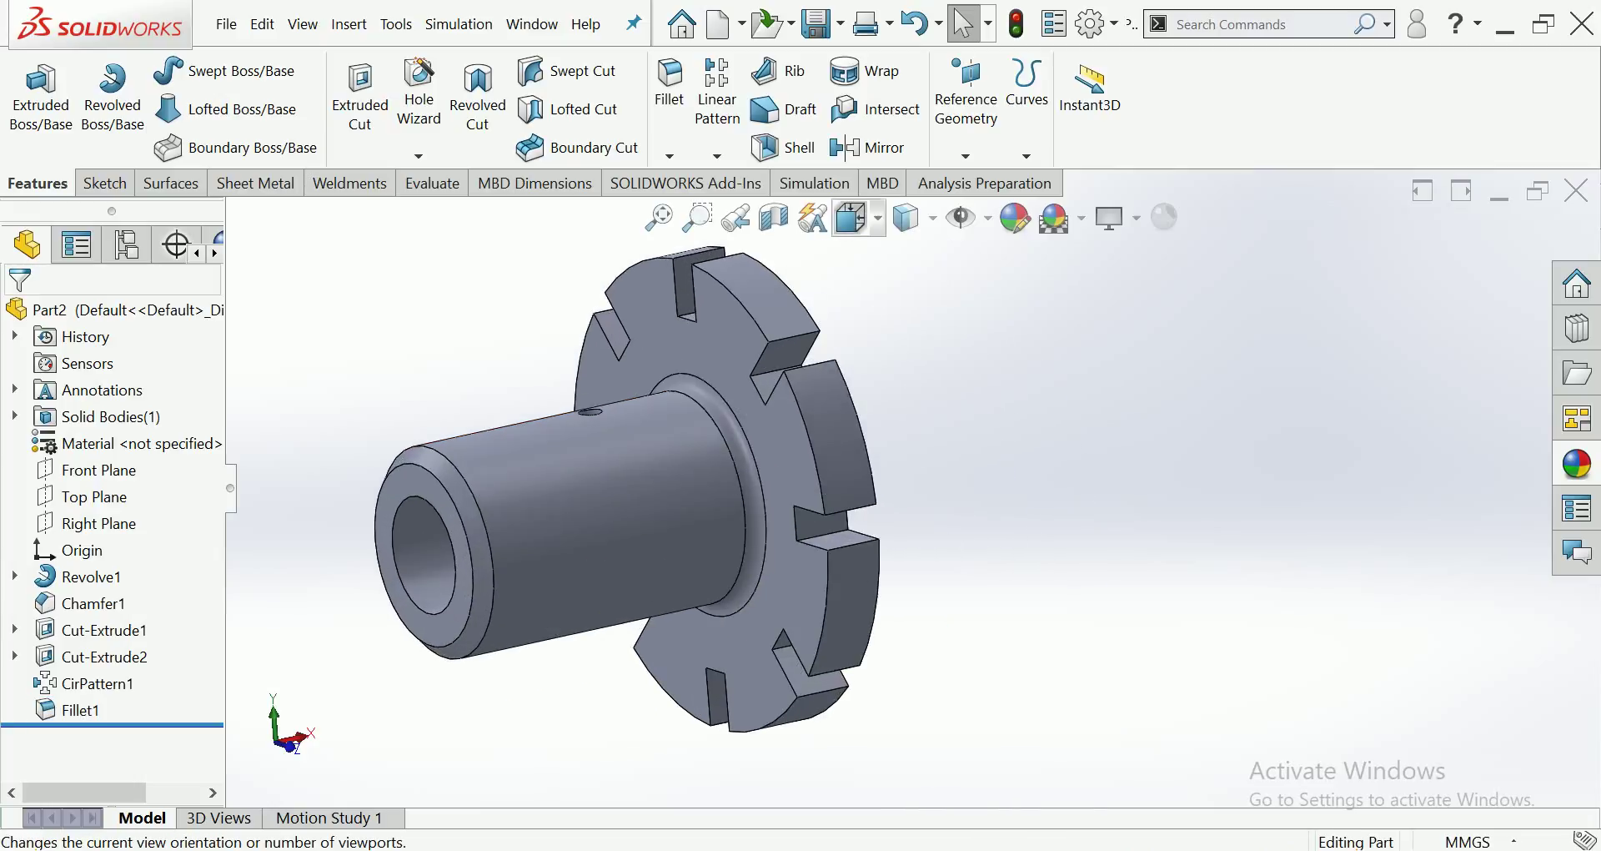
left_click(851, 218)
left_click(1013, 298)
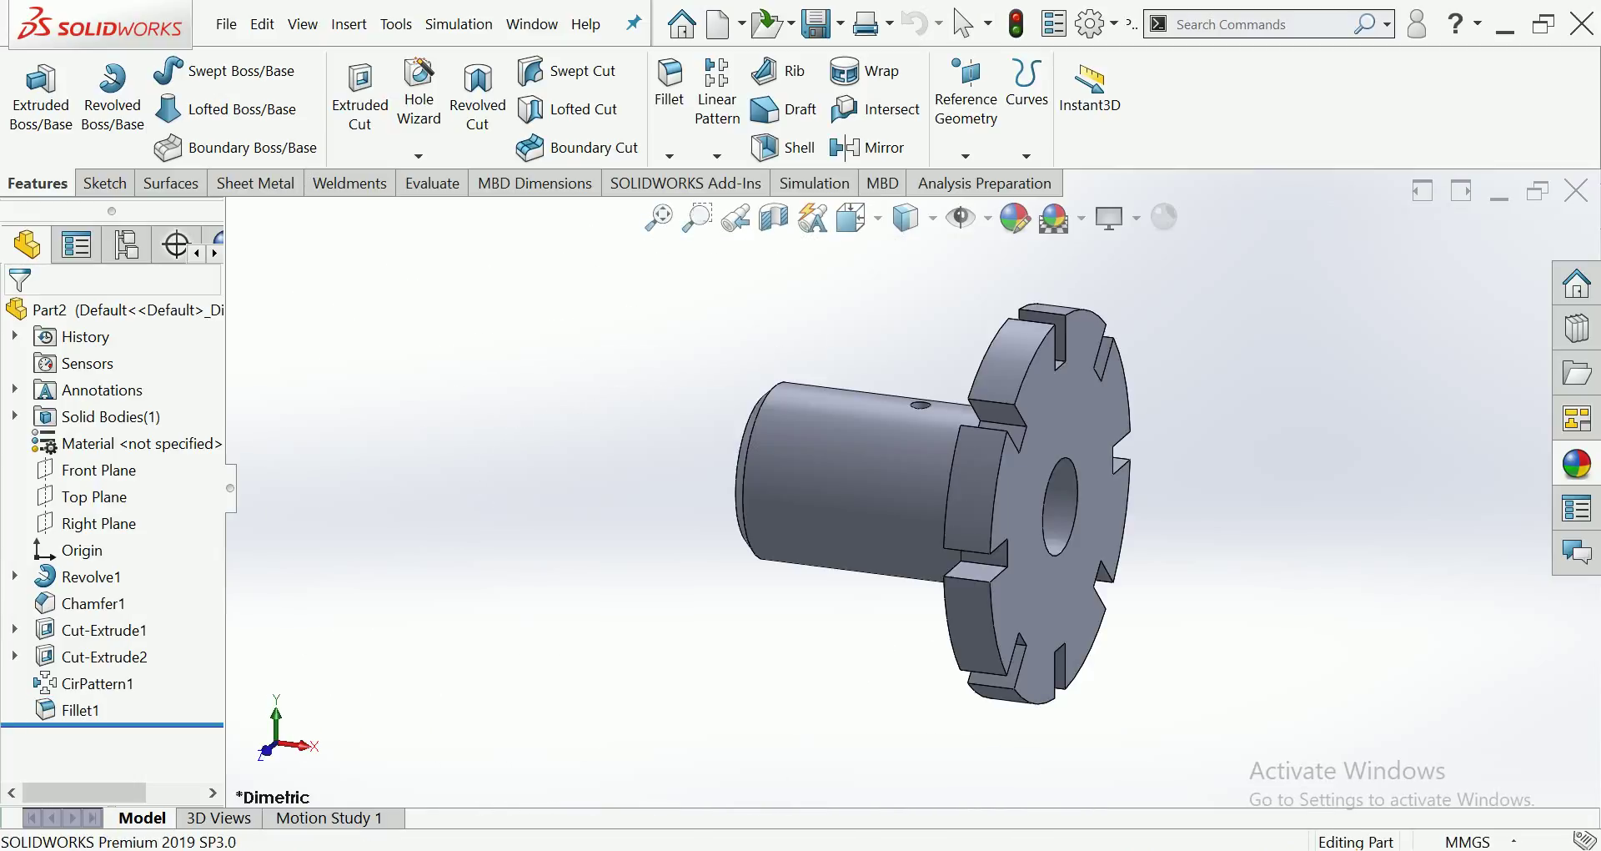
Step: Sketch a circle centred on the origin on the flange's front face, viewed from Right
scroll(1074, 400, "down", 2)
left_click(1081, 496)
left_click(1131, 384)
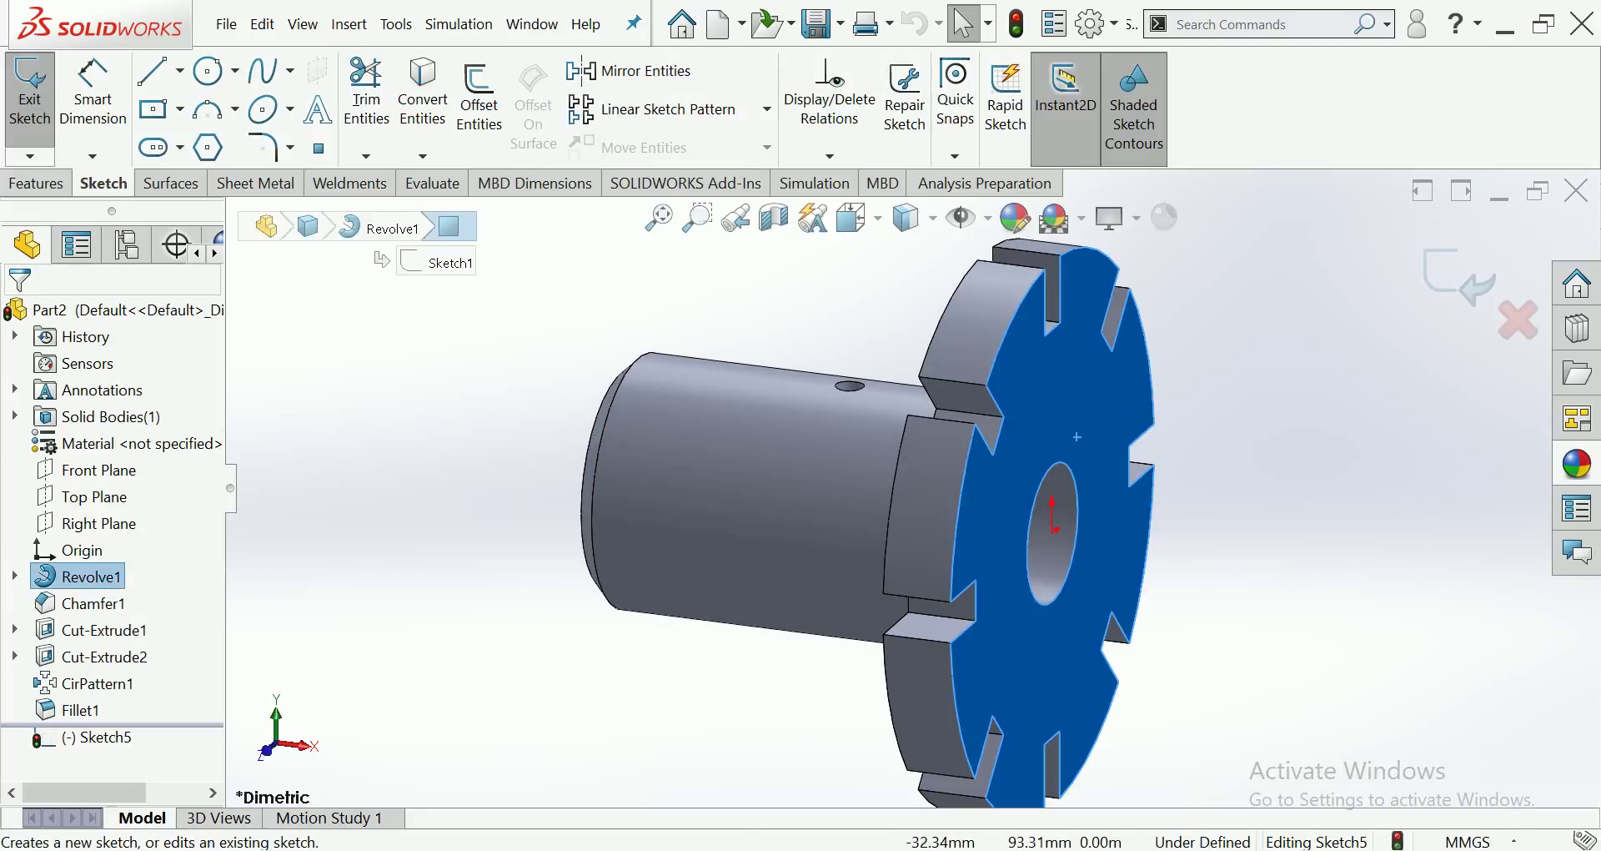
scroll(906, 485, "up", 2)
left_click(852, 219)
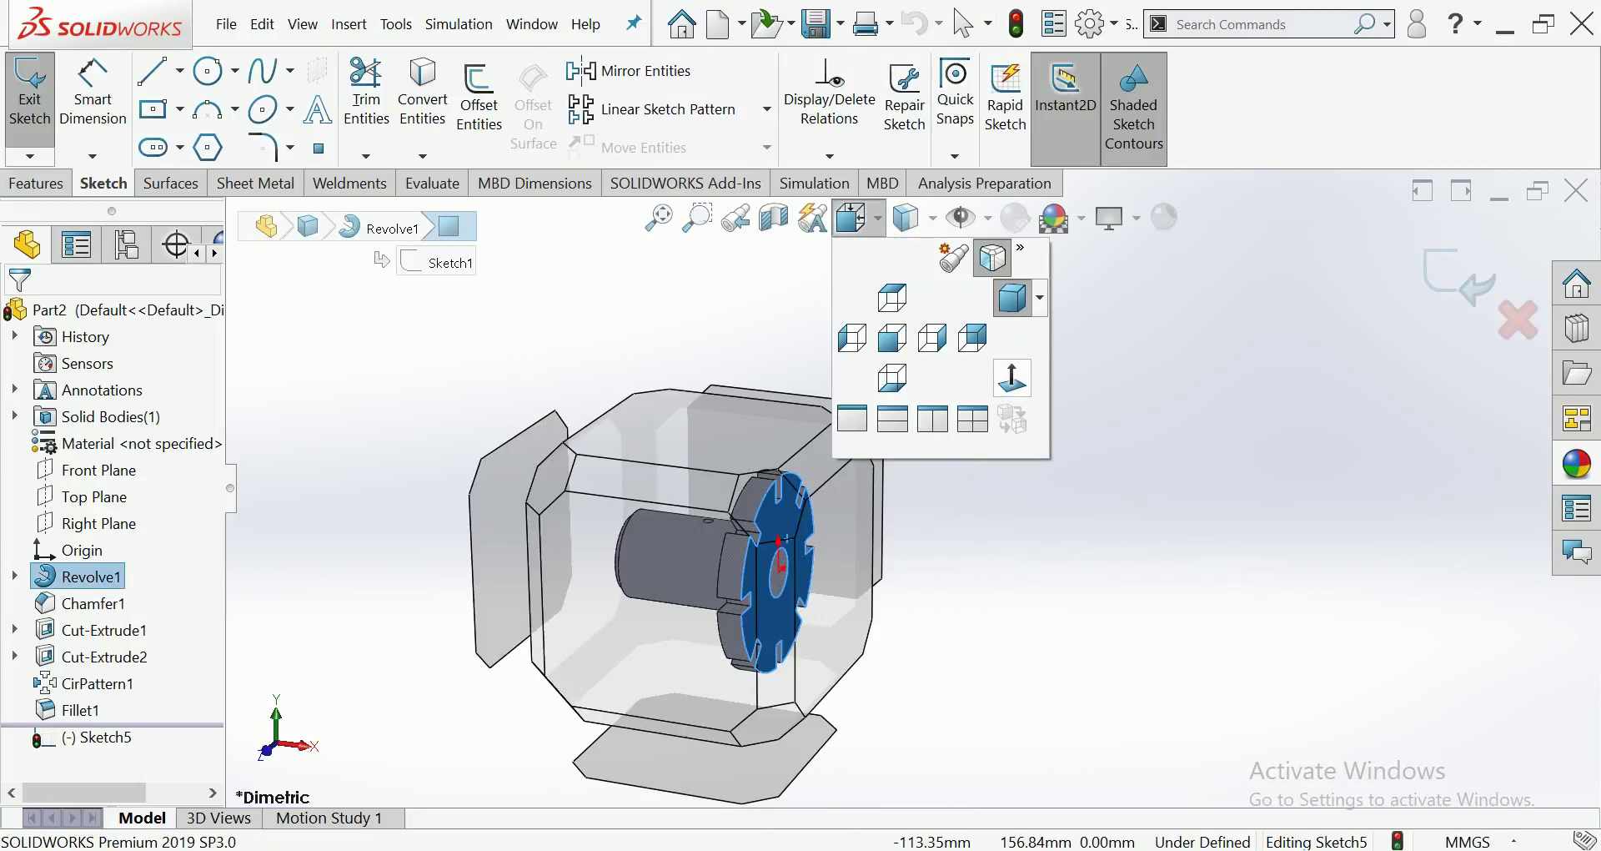
left_click(947, 339)
left_click(208, 71)
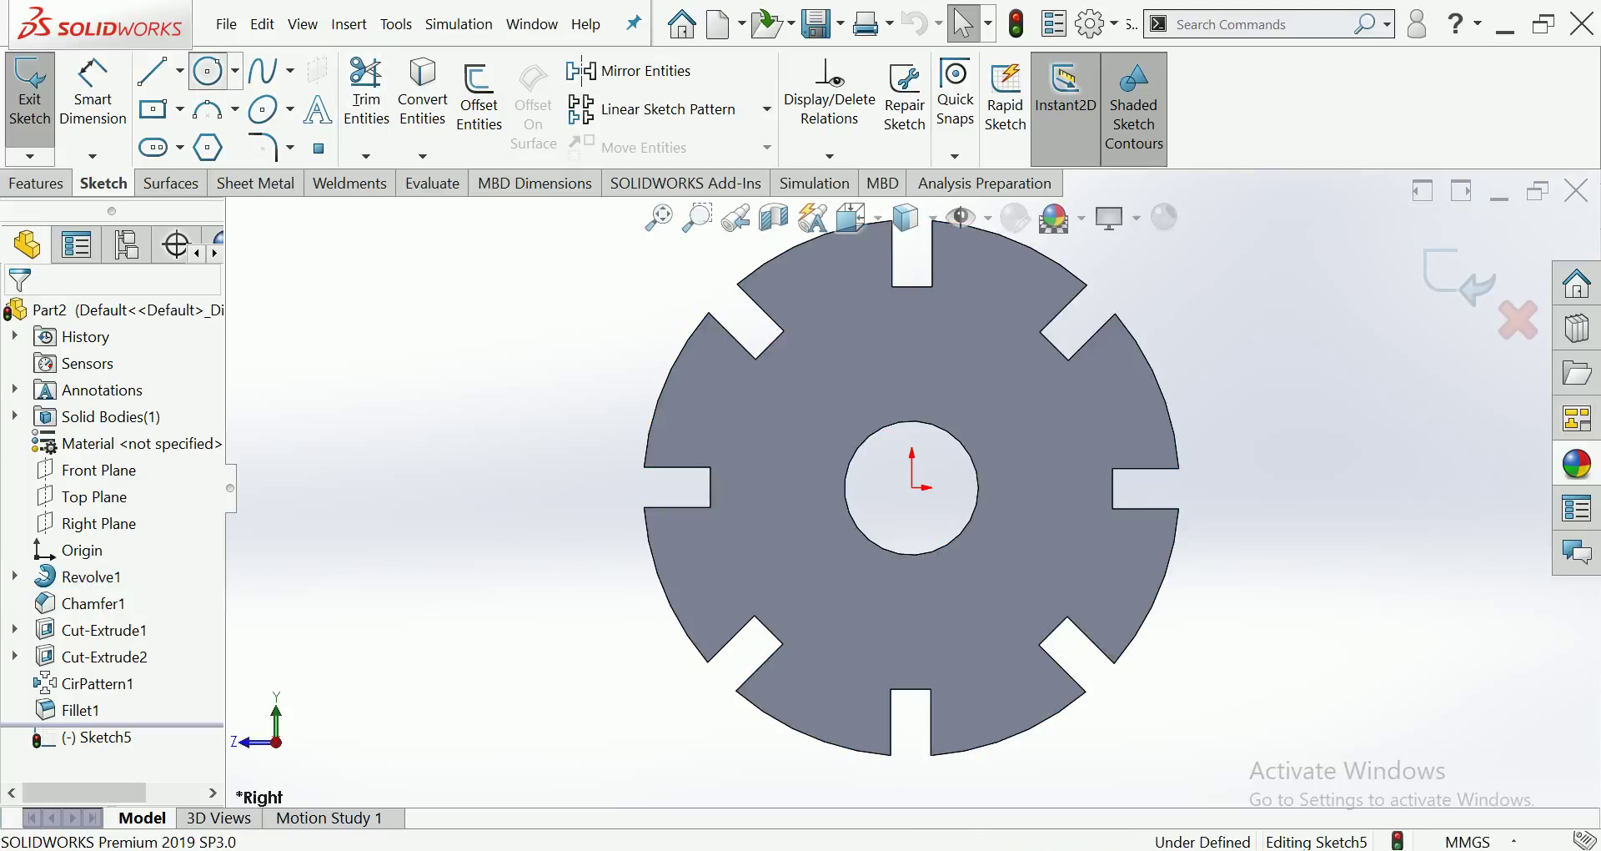
left_click(913, 487)
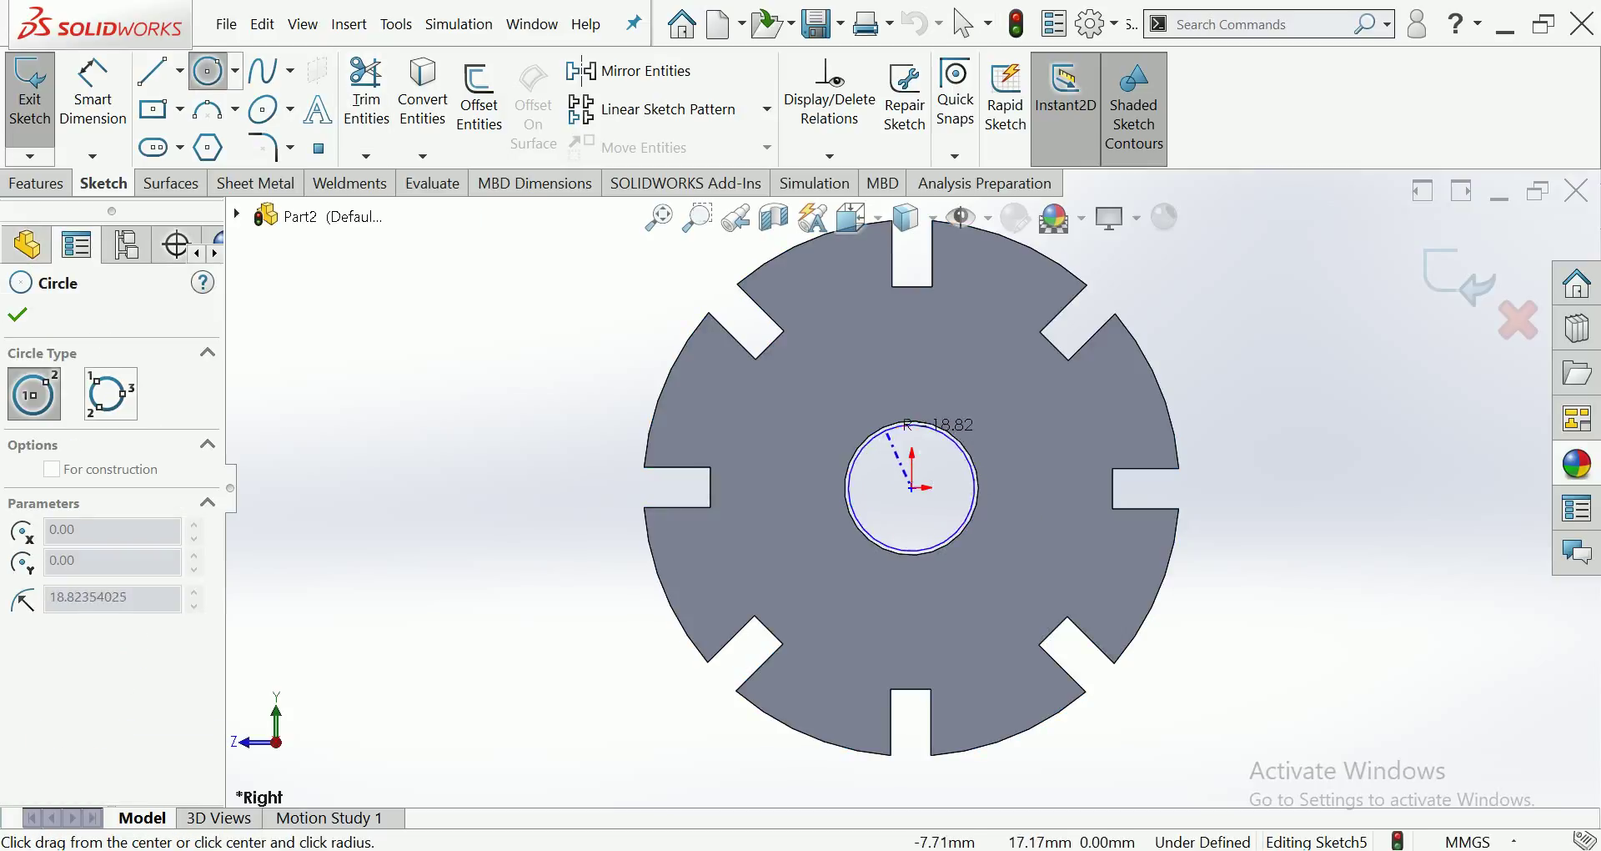
left_click(876, 407)
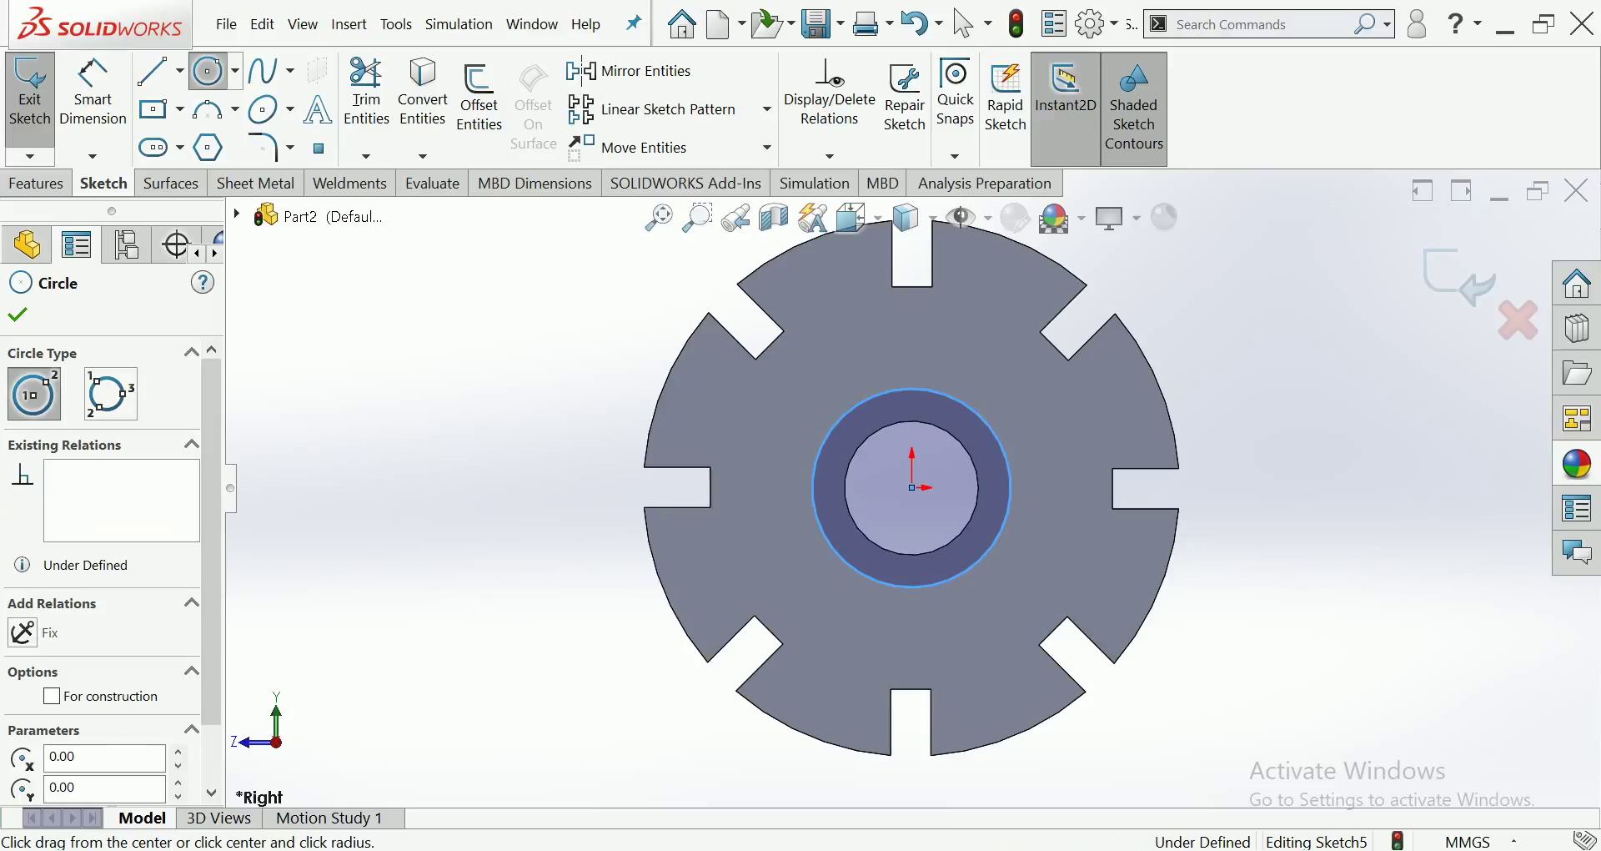
Step: Dimension the circle to a 60 mm diameter
left_click(93, 92)
left_click(815, 501)
left_click(450, 494)
type("60")
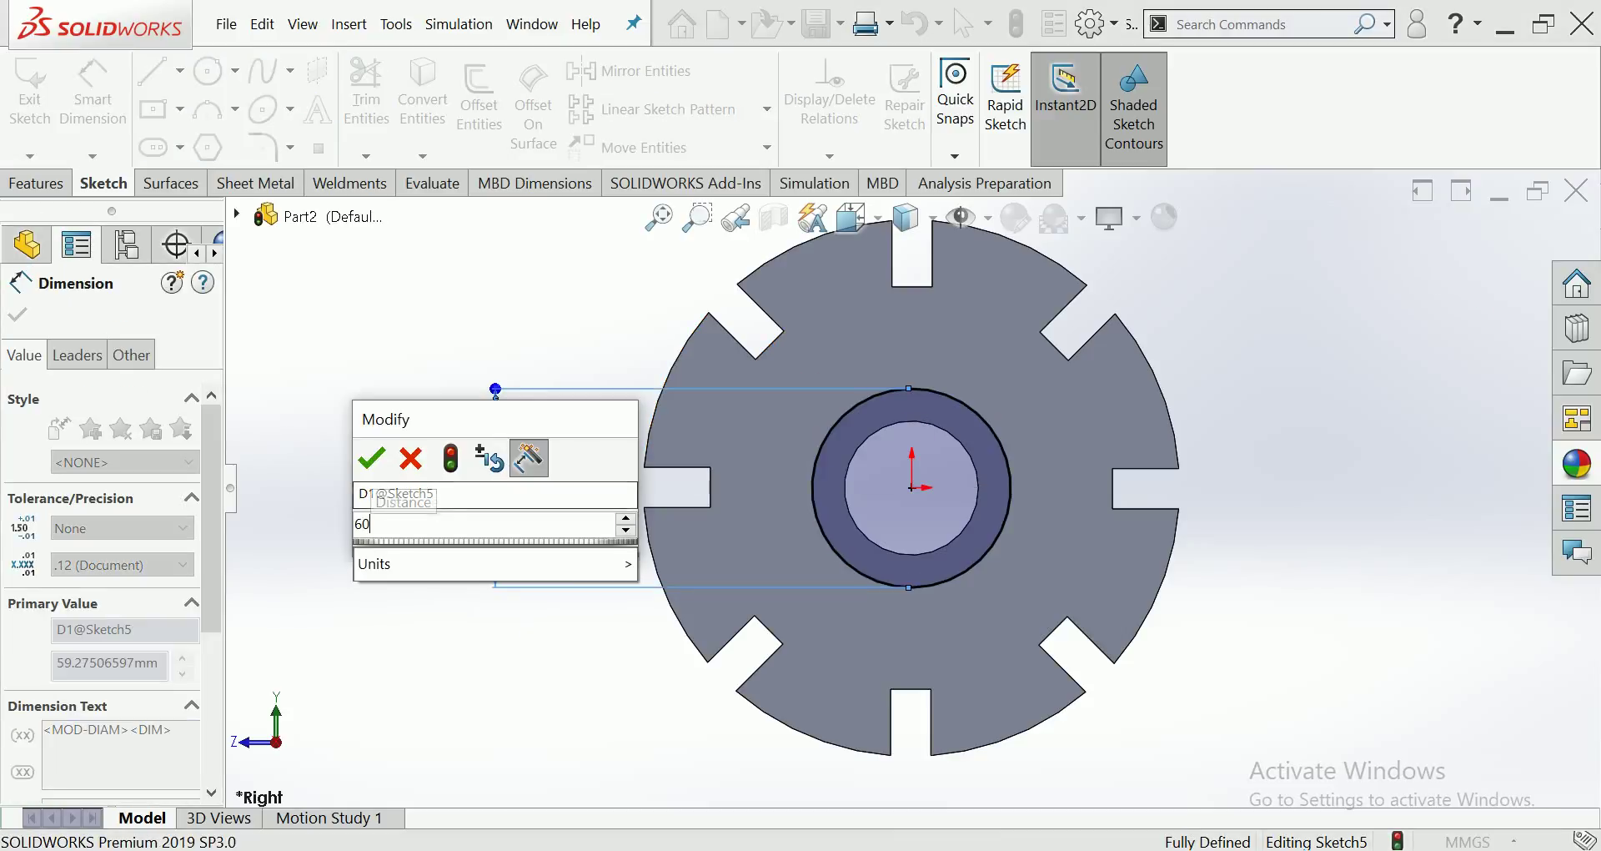
key("Return")
key("Escape")
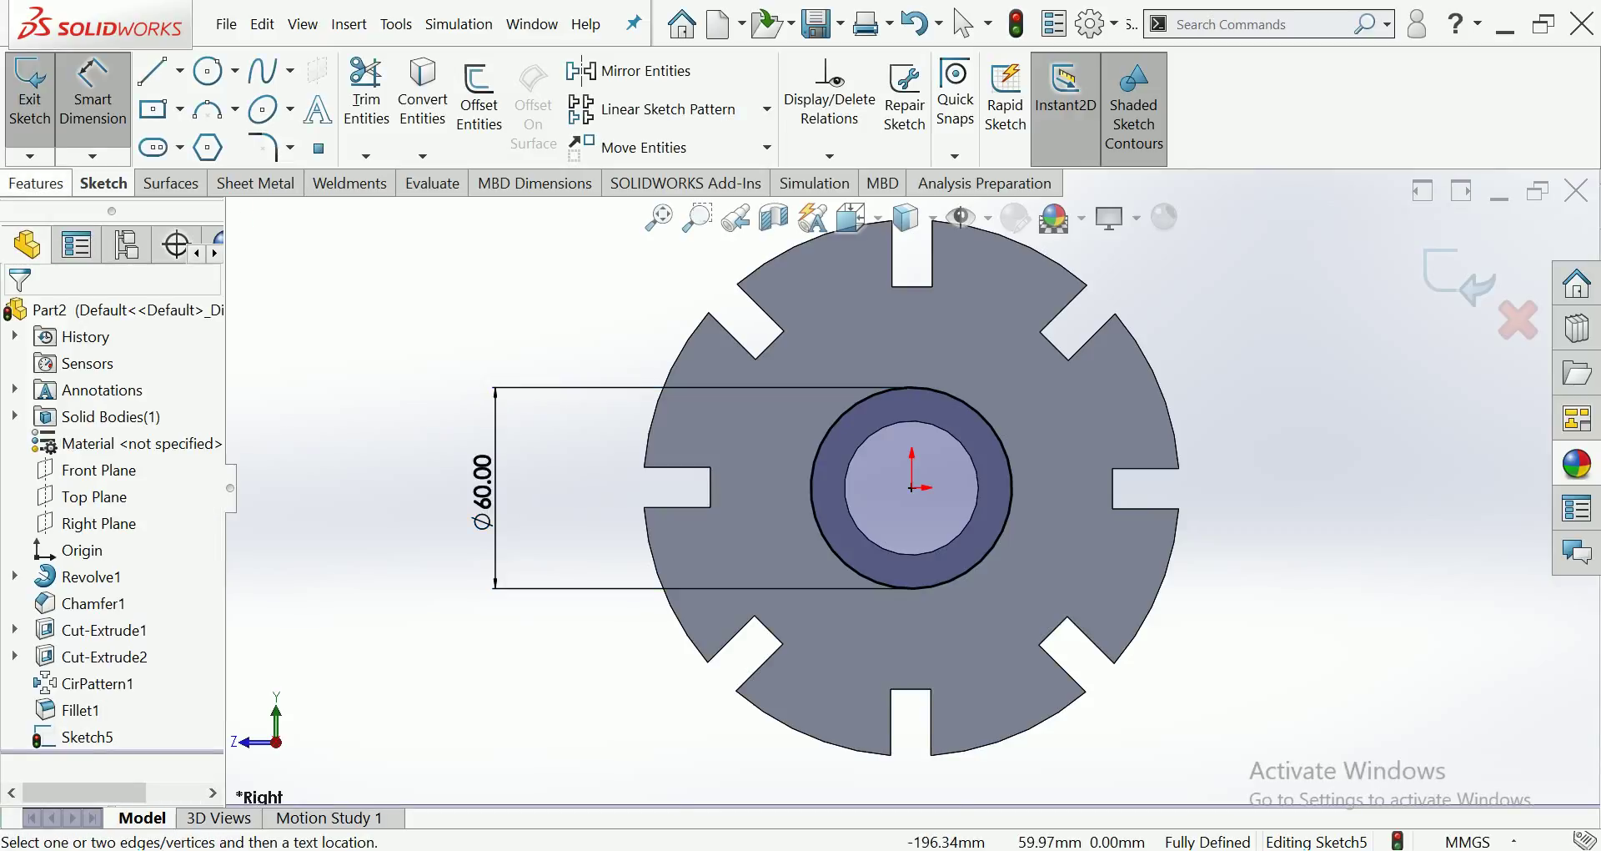
Step: Cut the Ø60 circle 5 mm deep into the flange as Cut-Extrude3
left_click(36, 182)
left_click(360, 91)
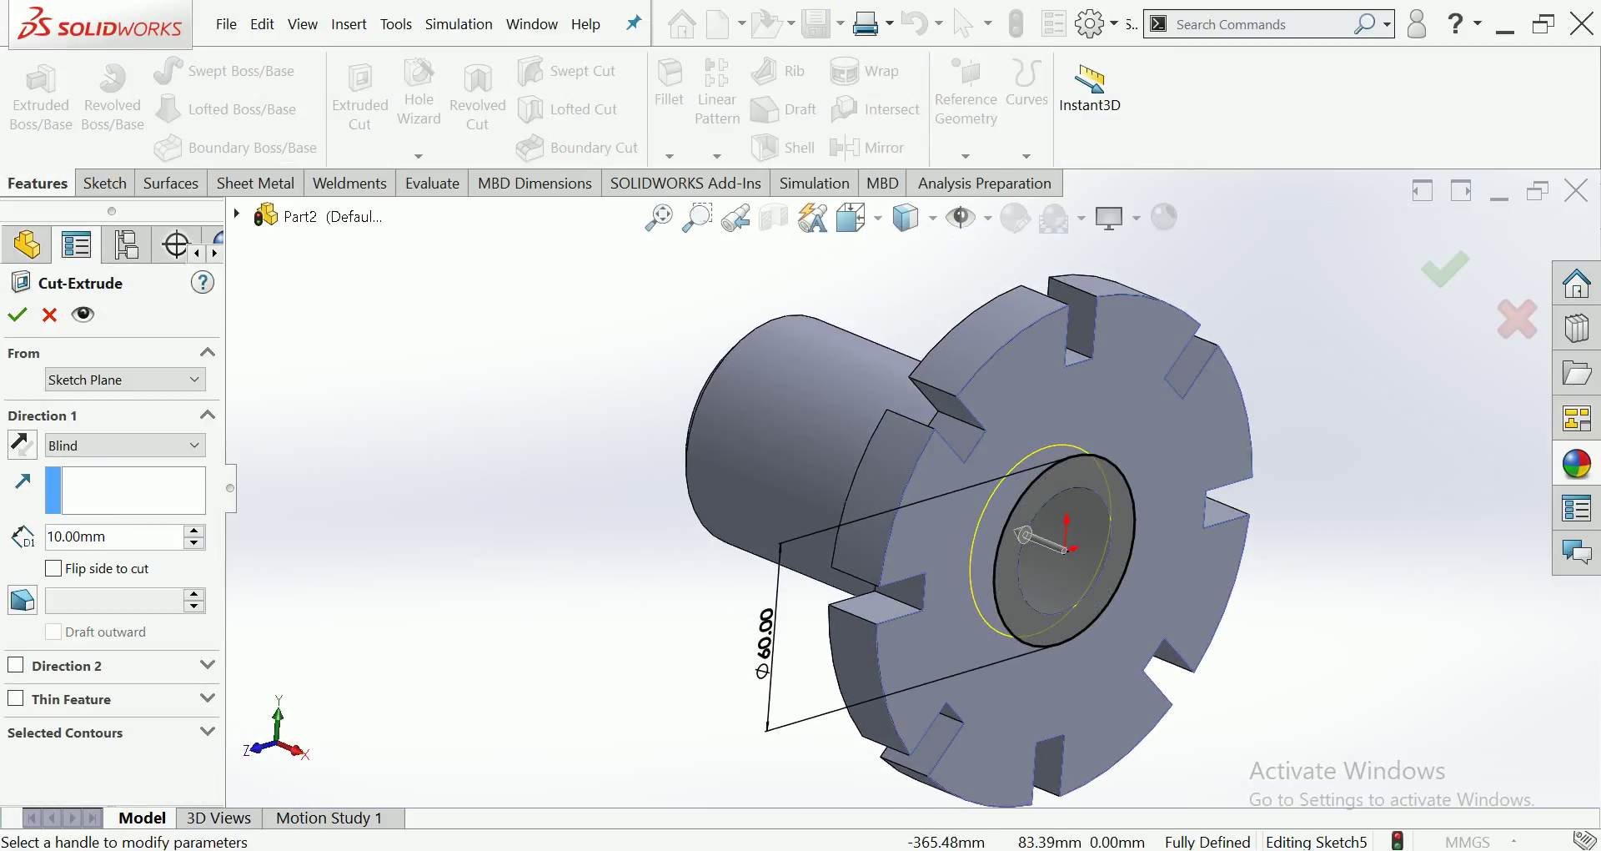
type("5")
key("Return")
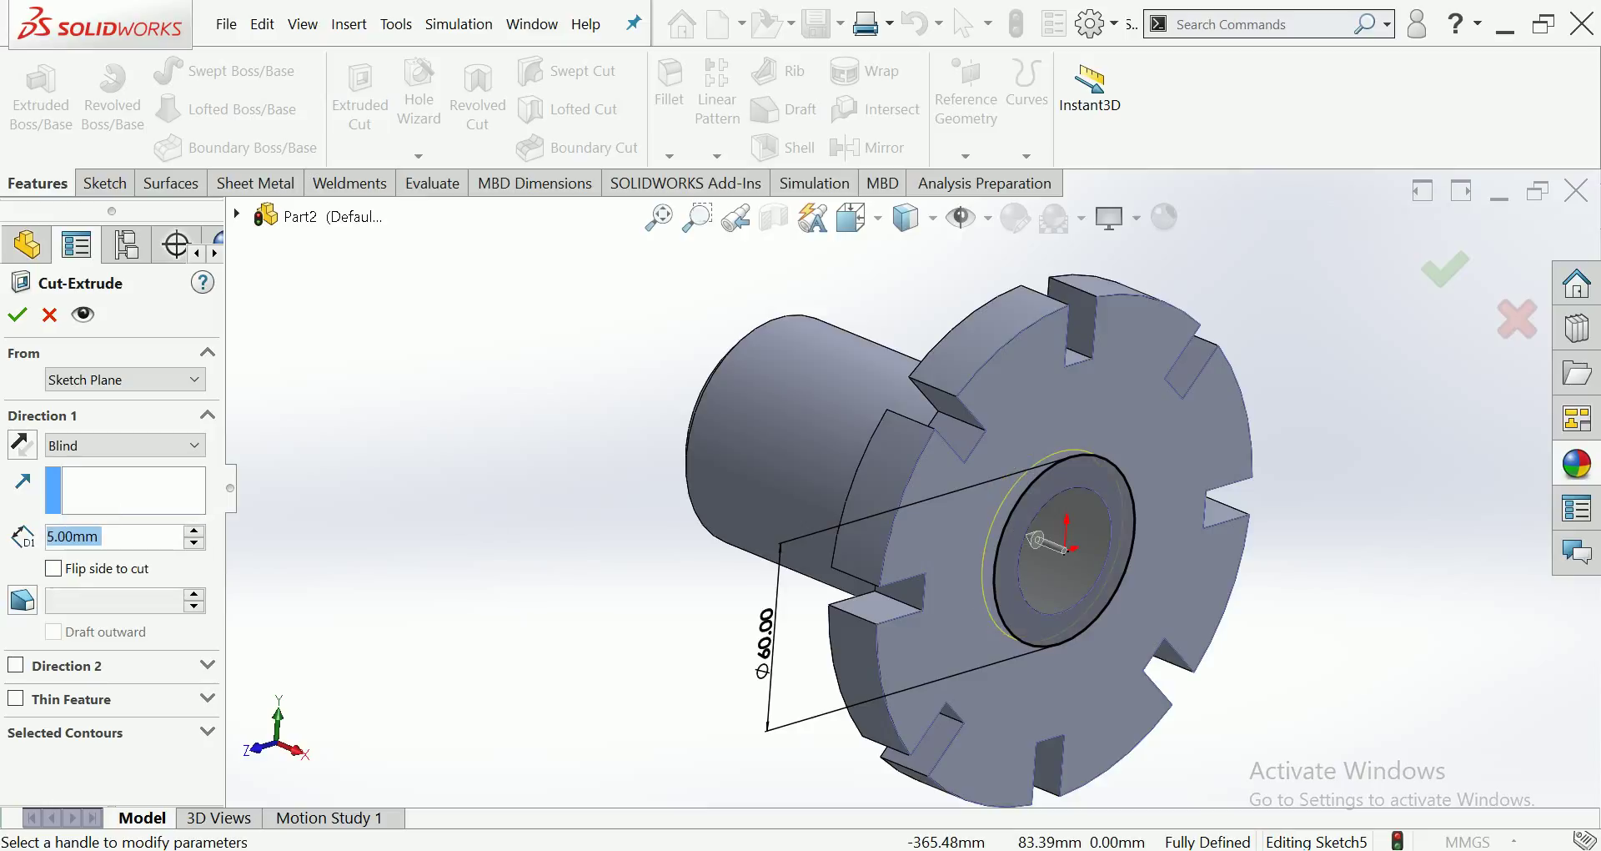
key("Return")
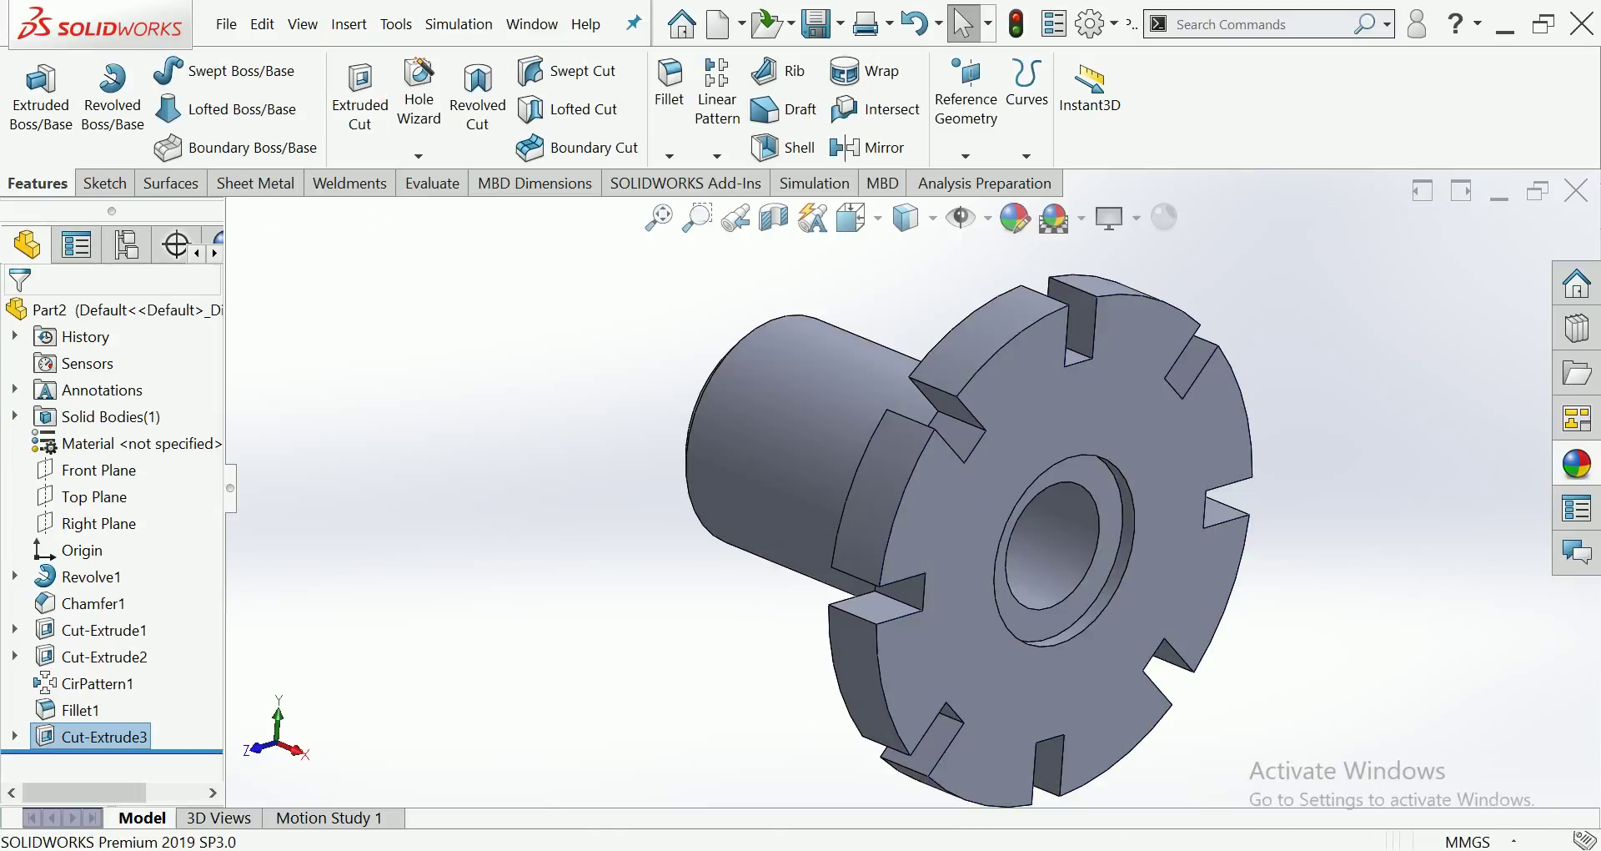
scroll(967, 542, "up", 2)
mouse_move(968, 543)
middle_mouse_down()
mouse_move(734, 542)
mouse_move(868, 543)
middle_mouse_up()
scroll(868, 483, "down", 2)
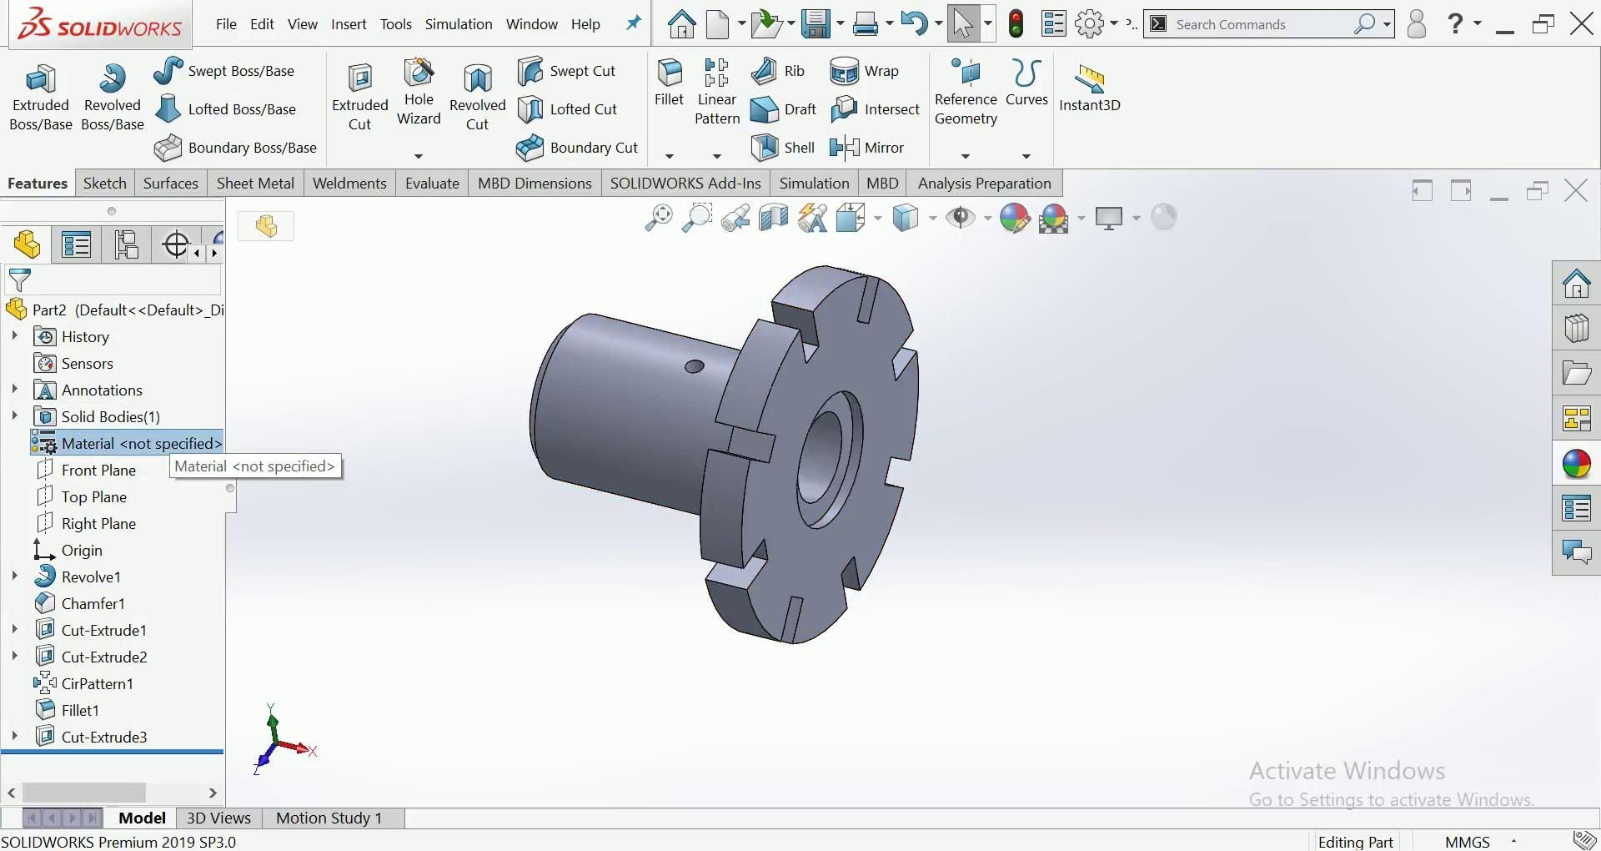
Step: Assign Steel > AISI 1020 as the part material via Edit Material
right_click(171, 443)
left_click(259, 316)
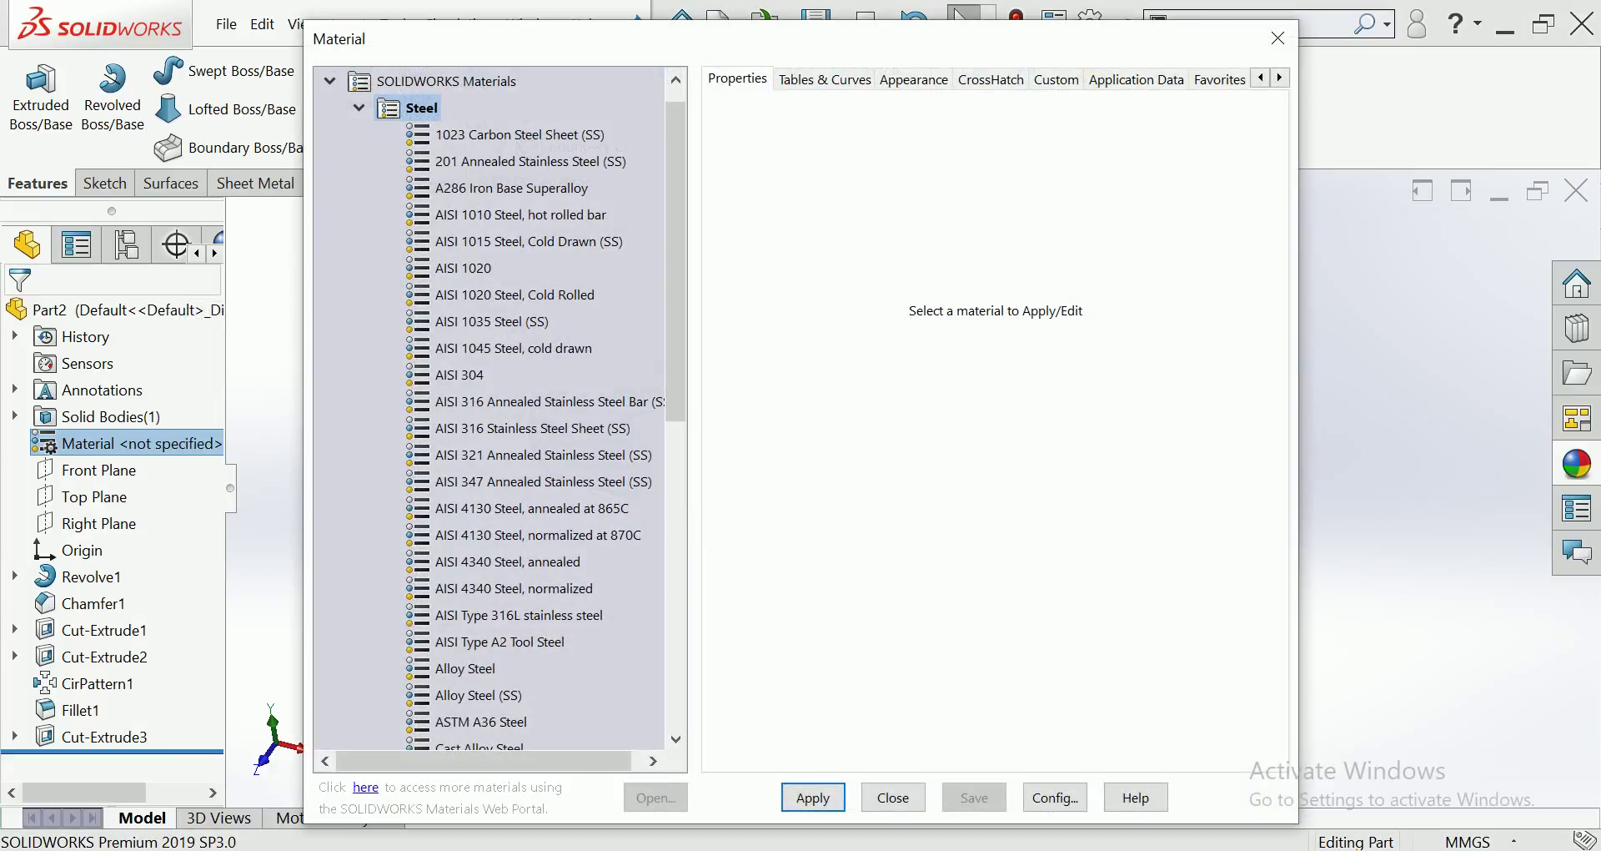
left_click(464, 268)
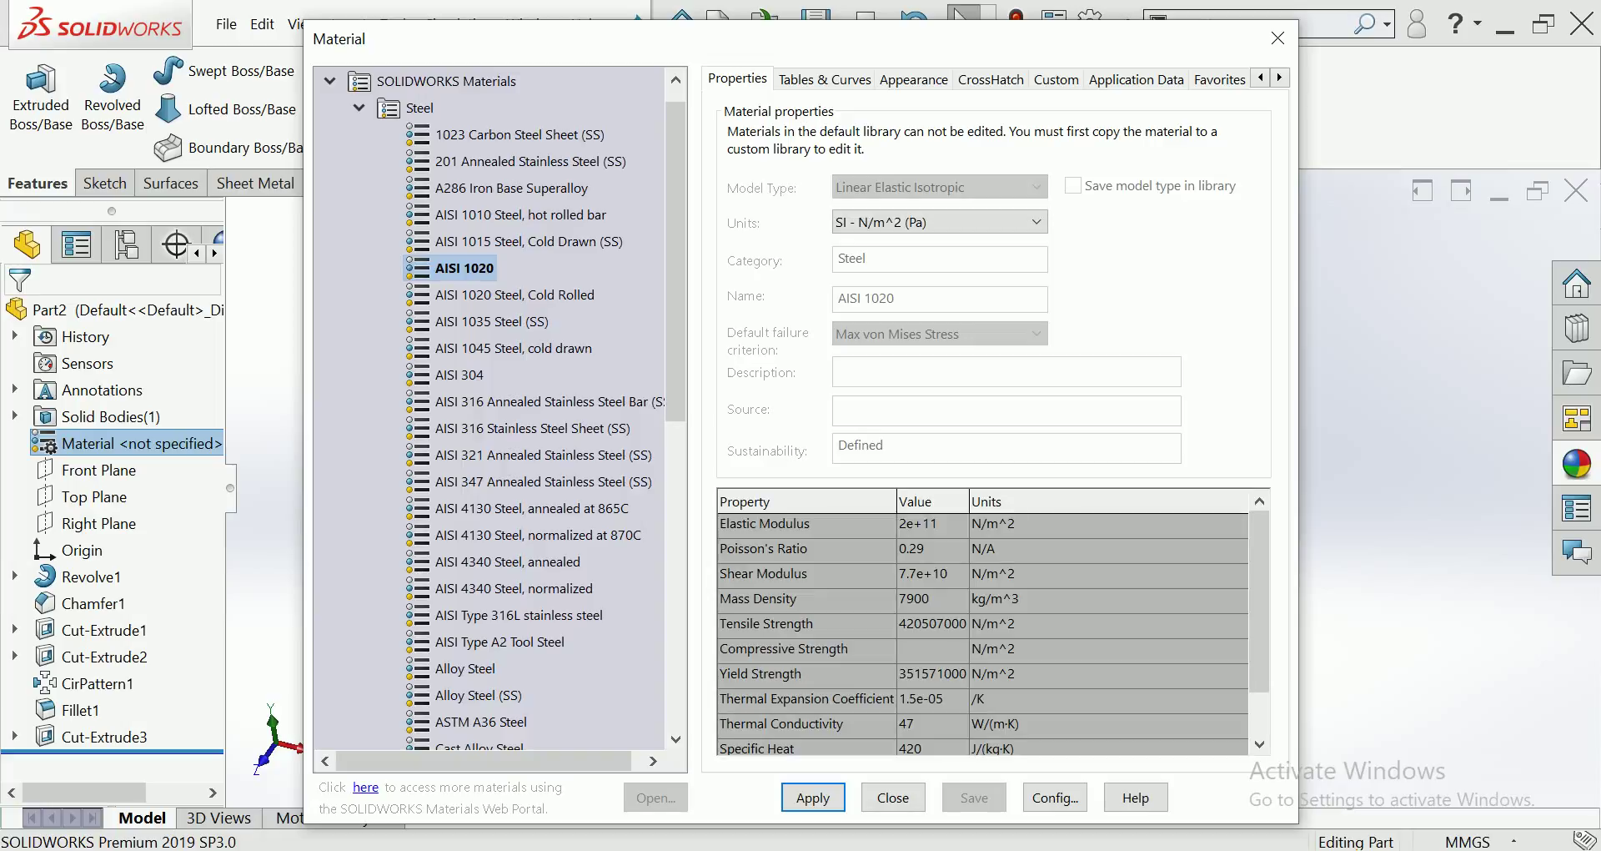
left_click(814, 797)
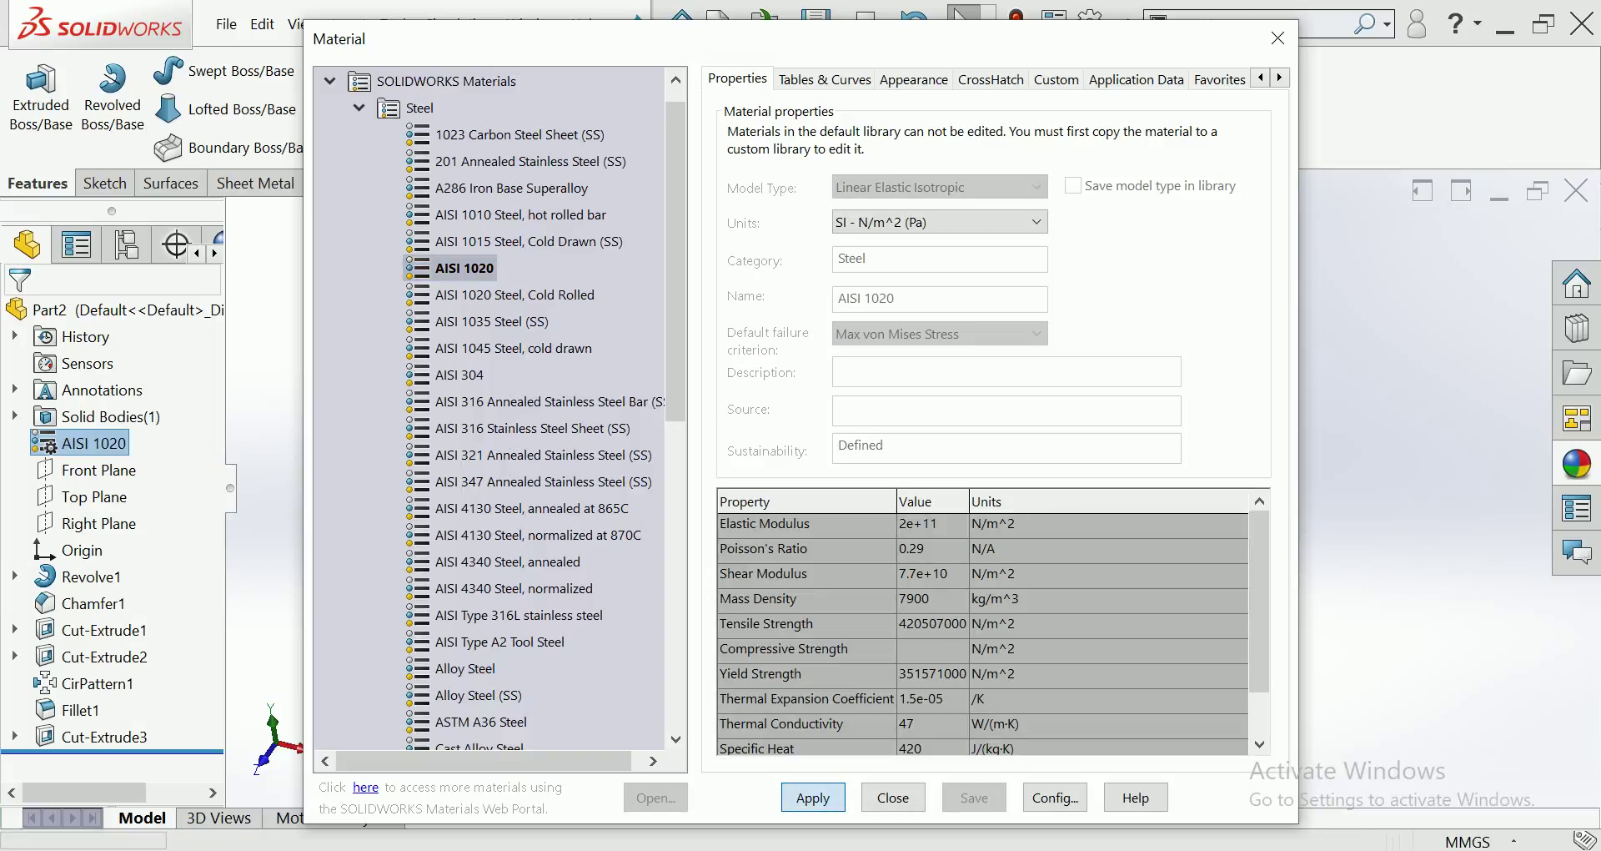
left_click(893, 797)
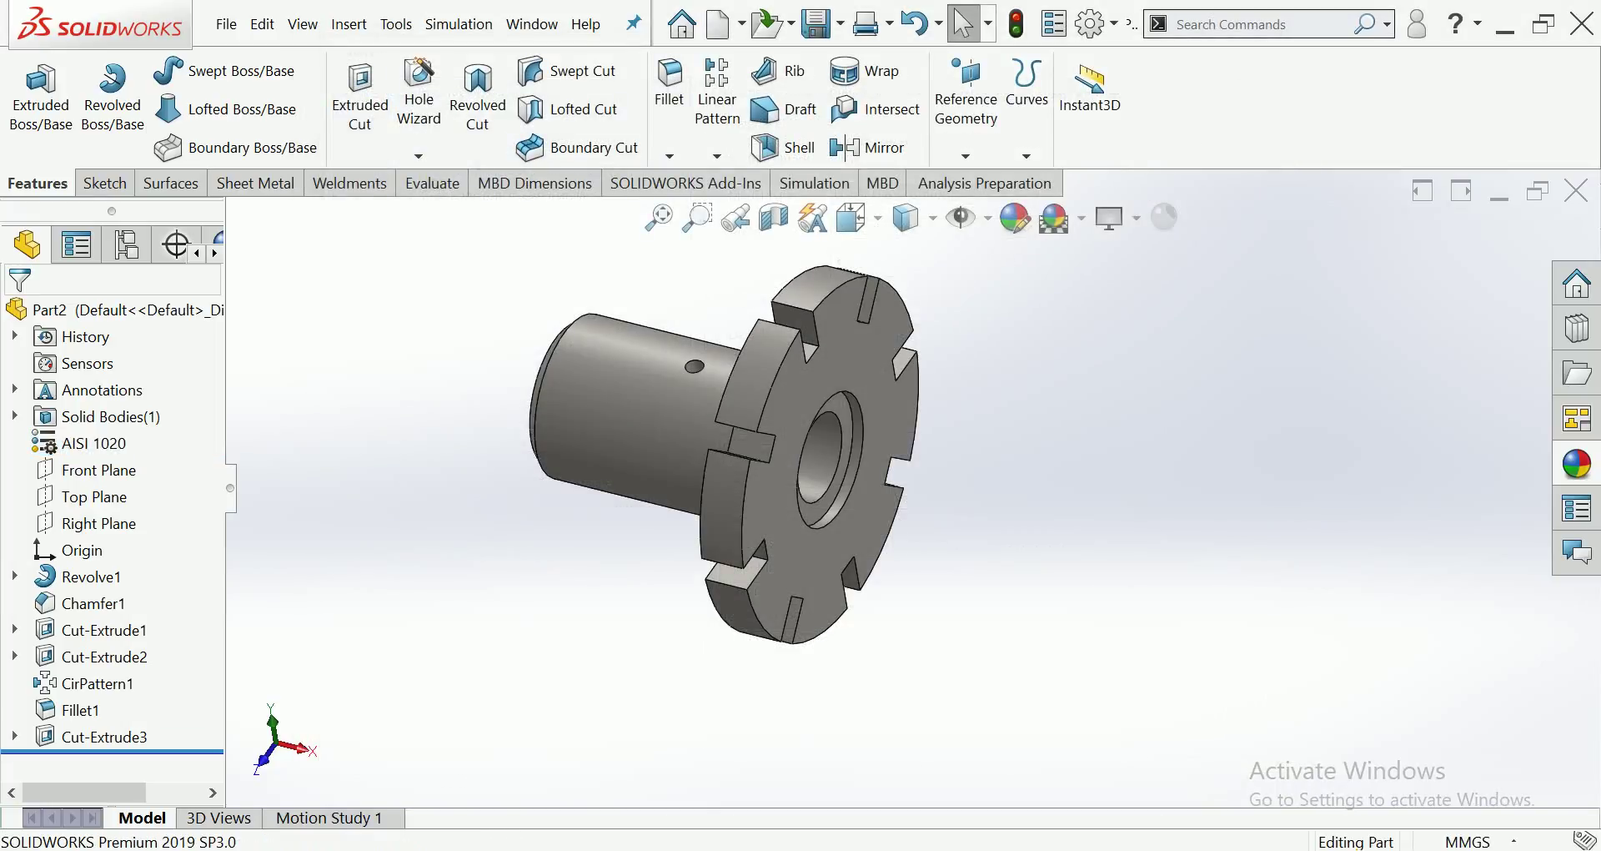
left_click(432, 182)
Step: Review Mass Properties, highlighting the 4997.82 g mass line, then close the report
left_click(300, 83)
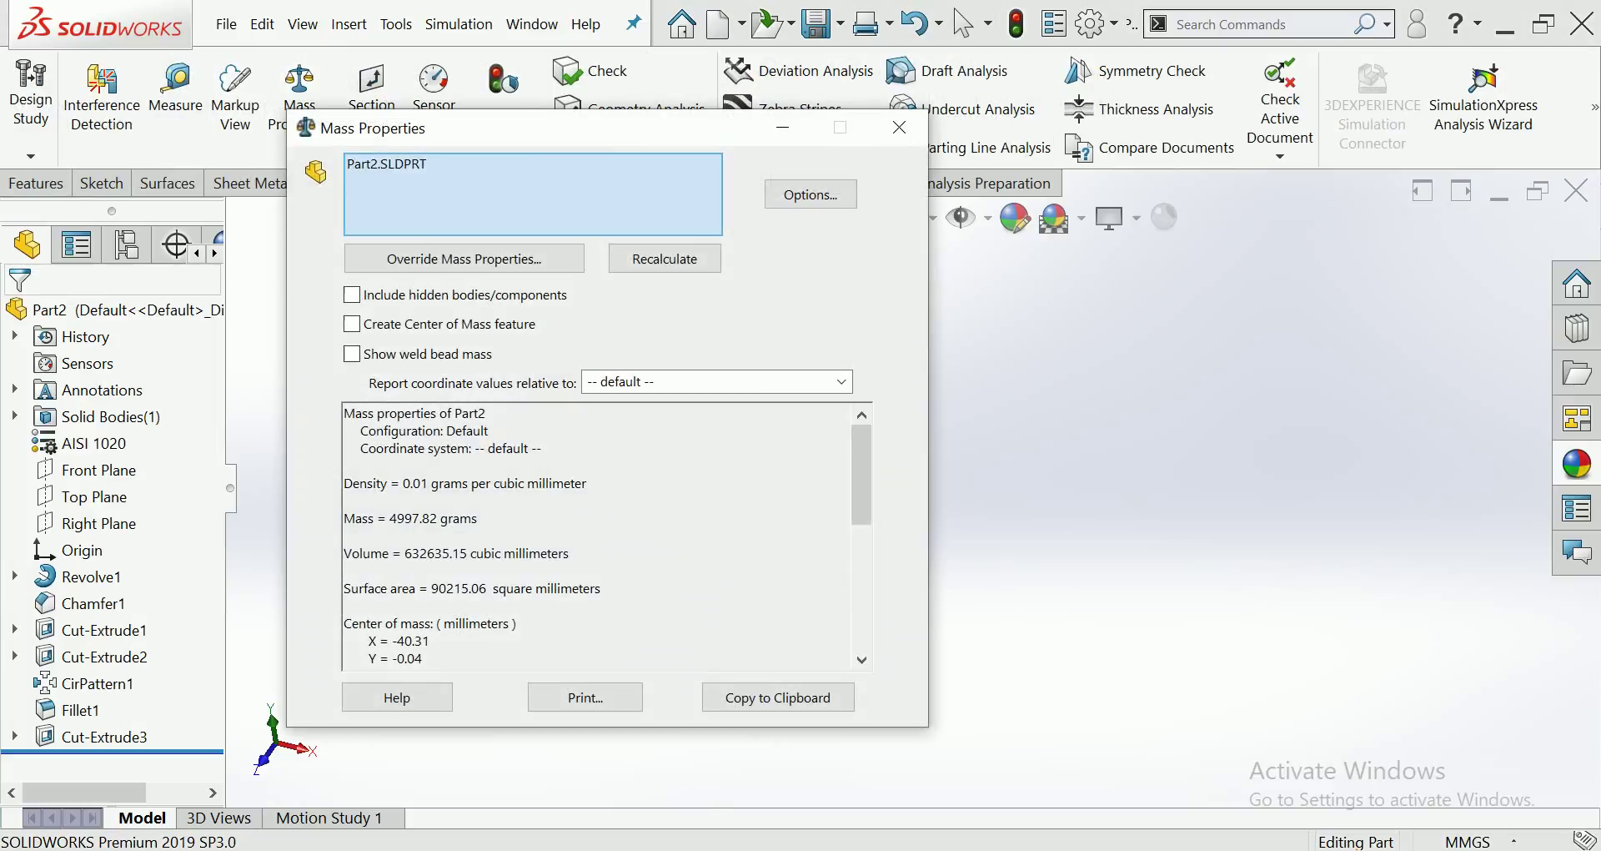
left_click_drag(478, 518, 344, 518)
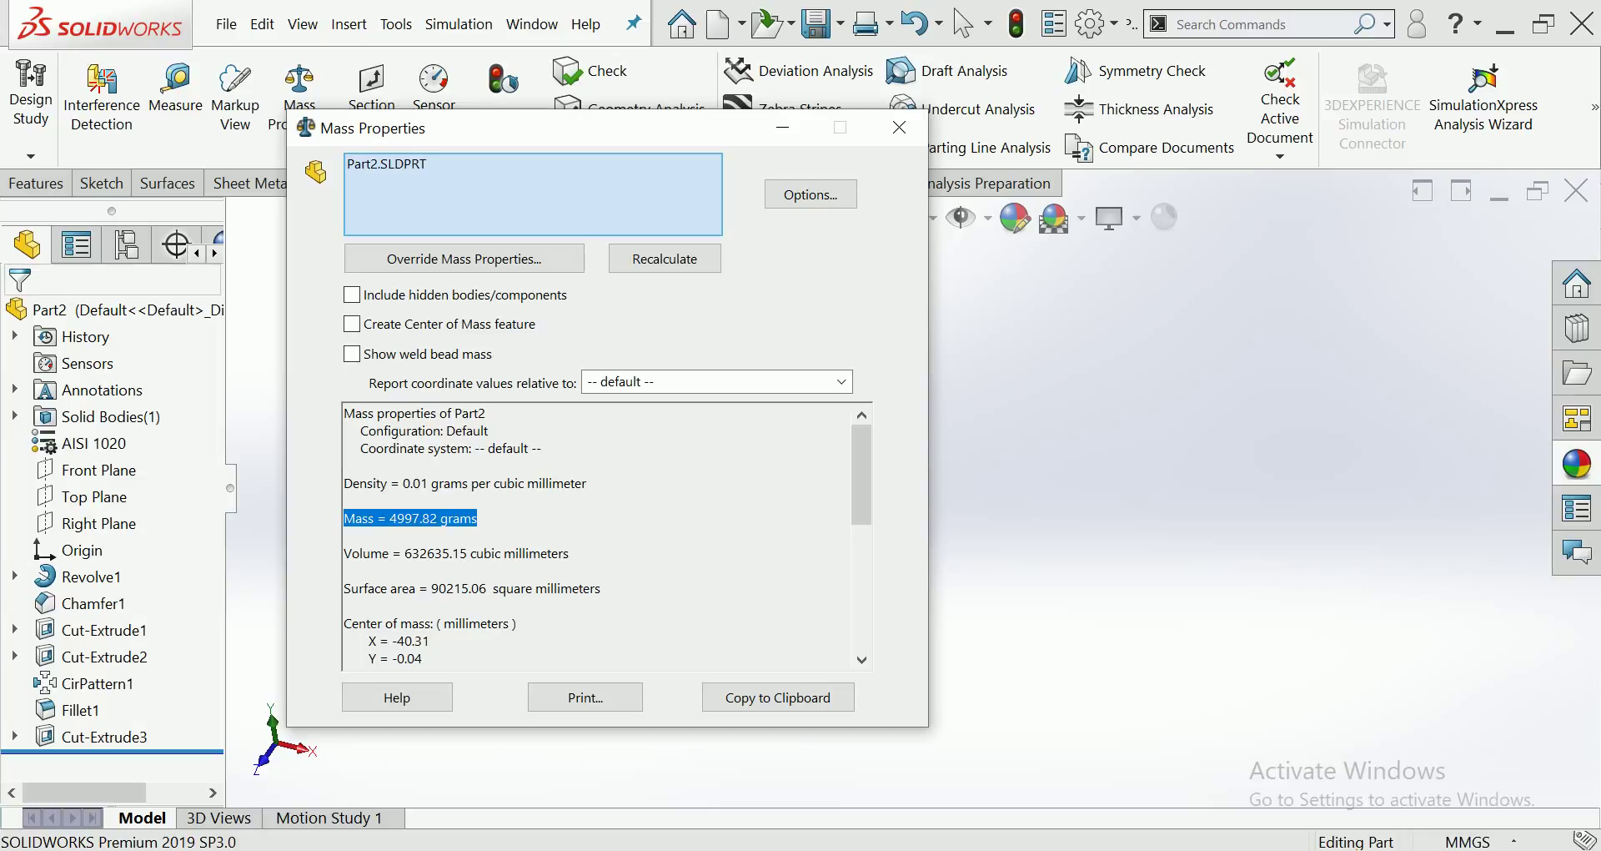
left_click(899, 127)
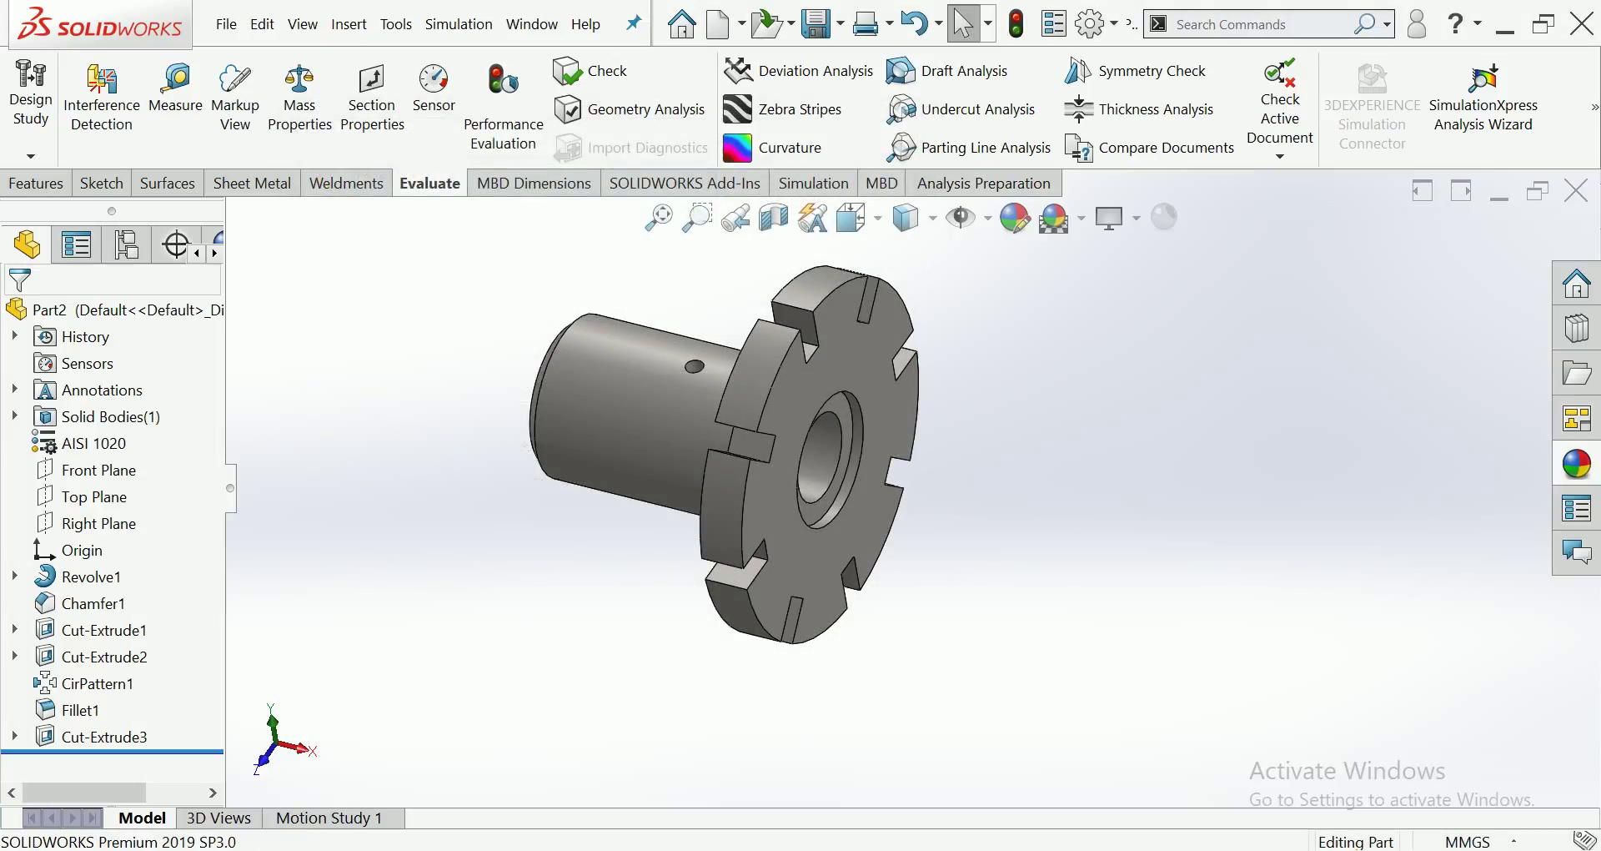
left_click(75, 309)
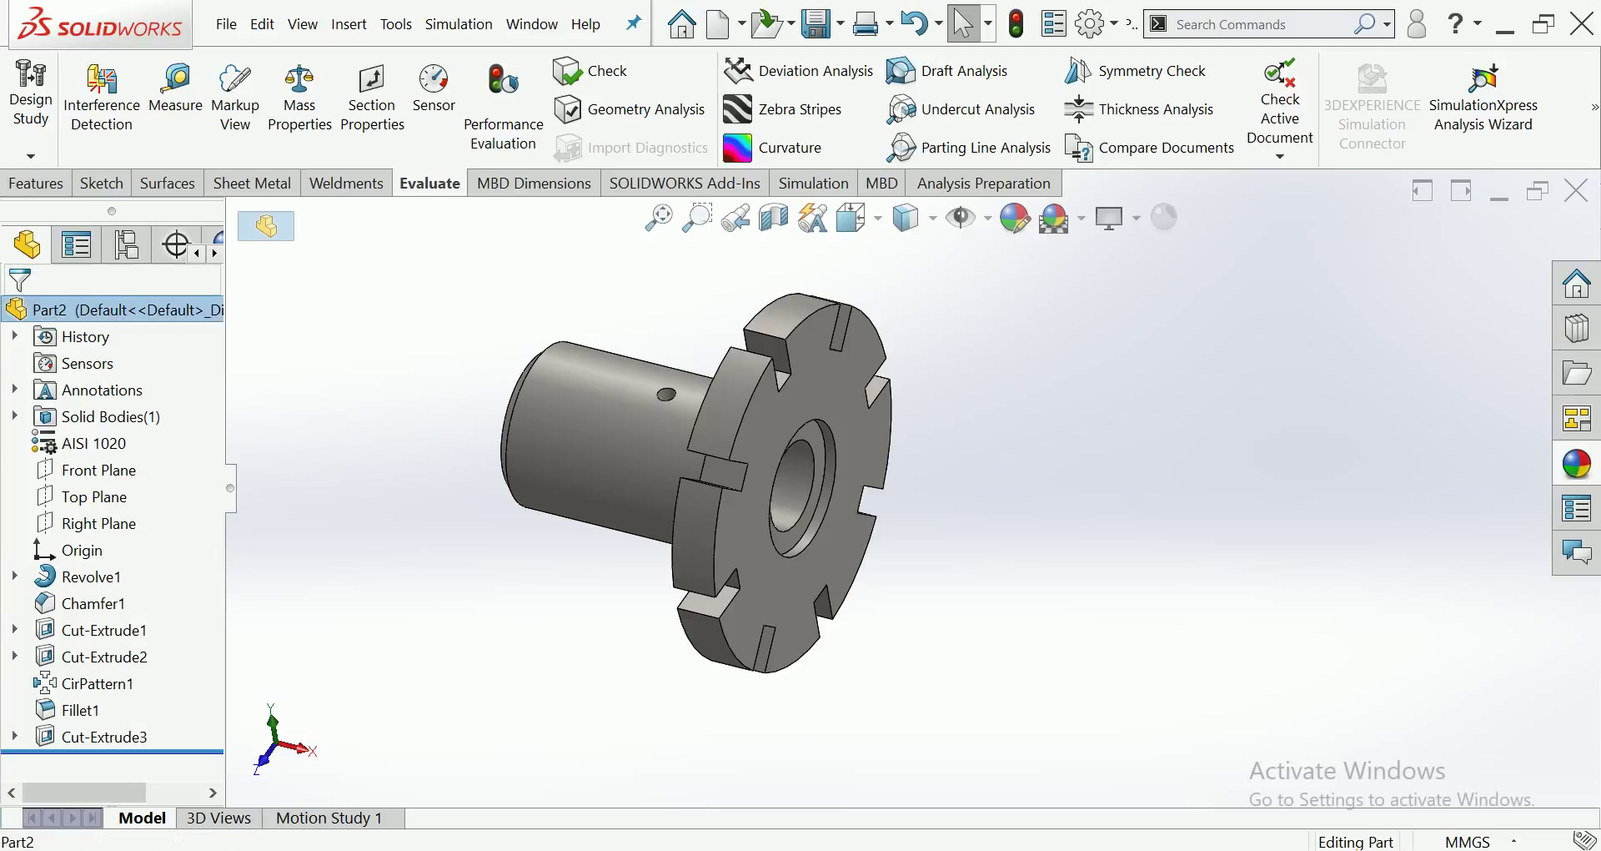
right_click(146, 309)
key("Escape")
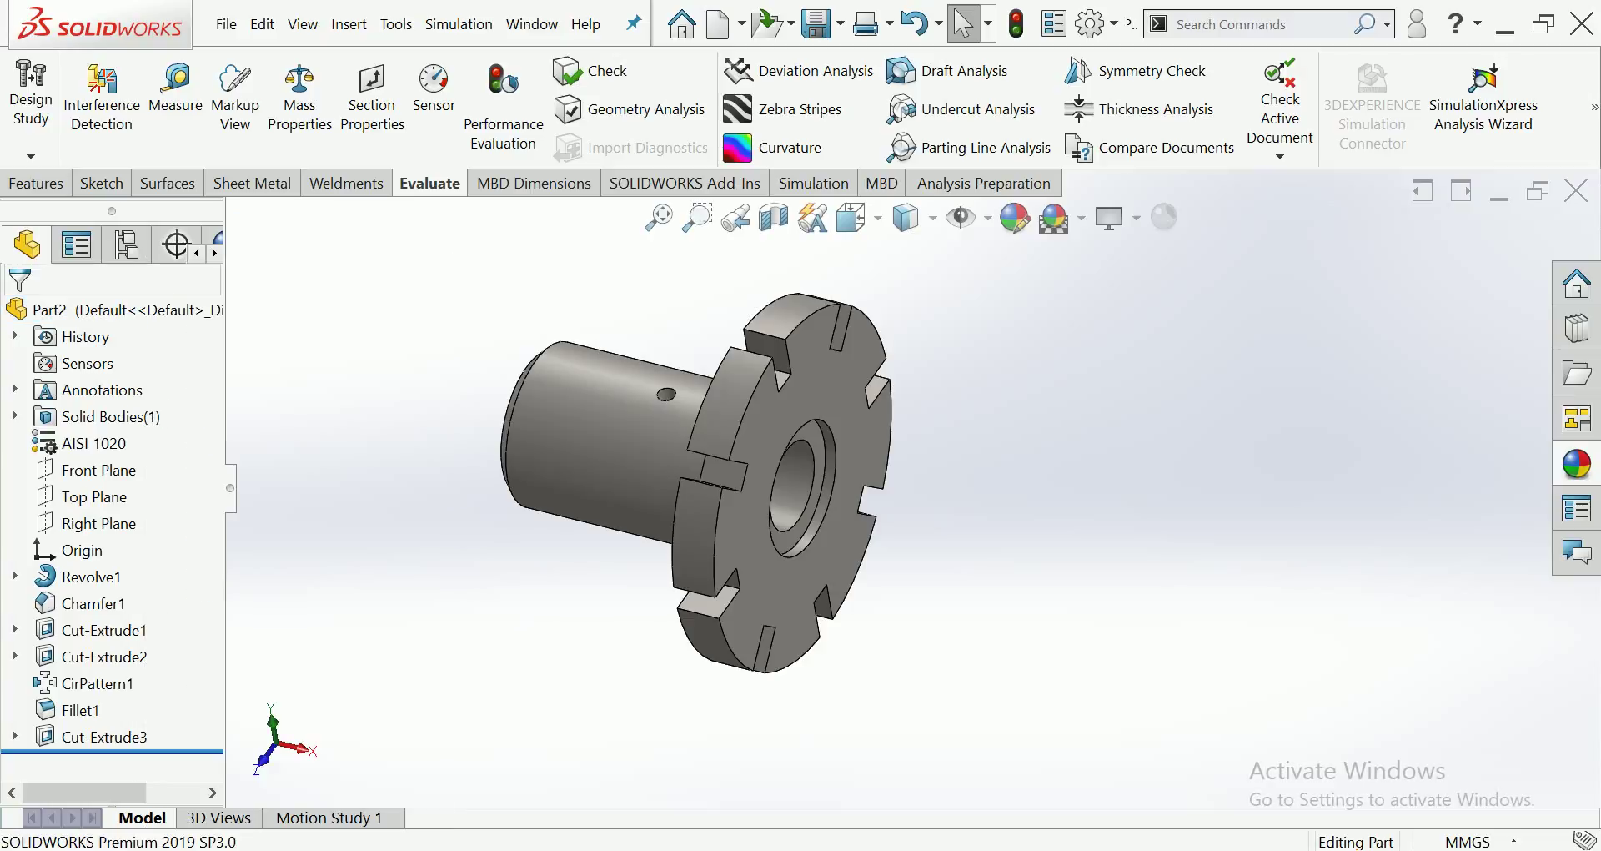